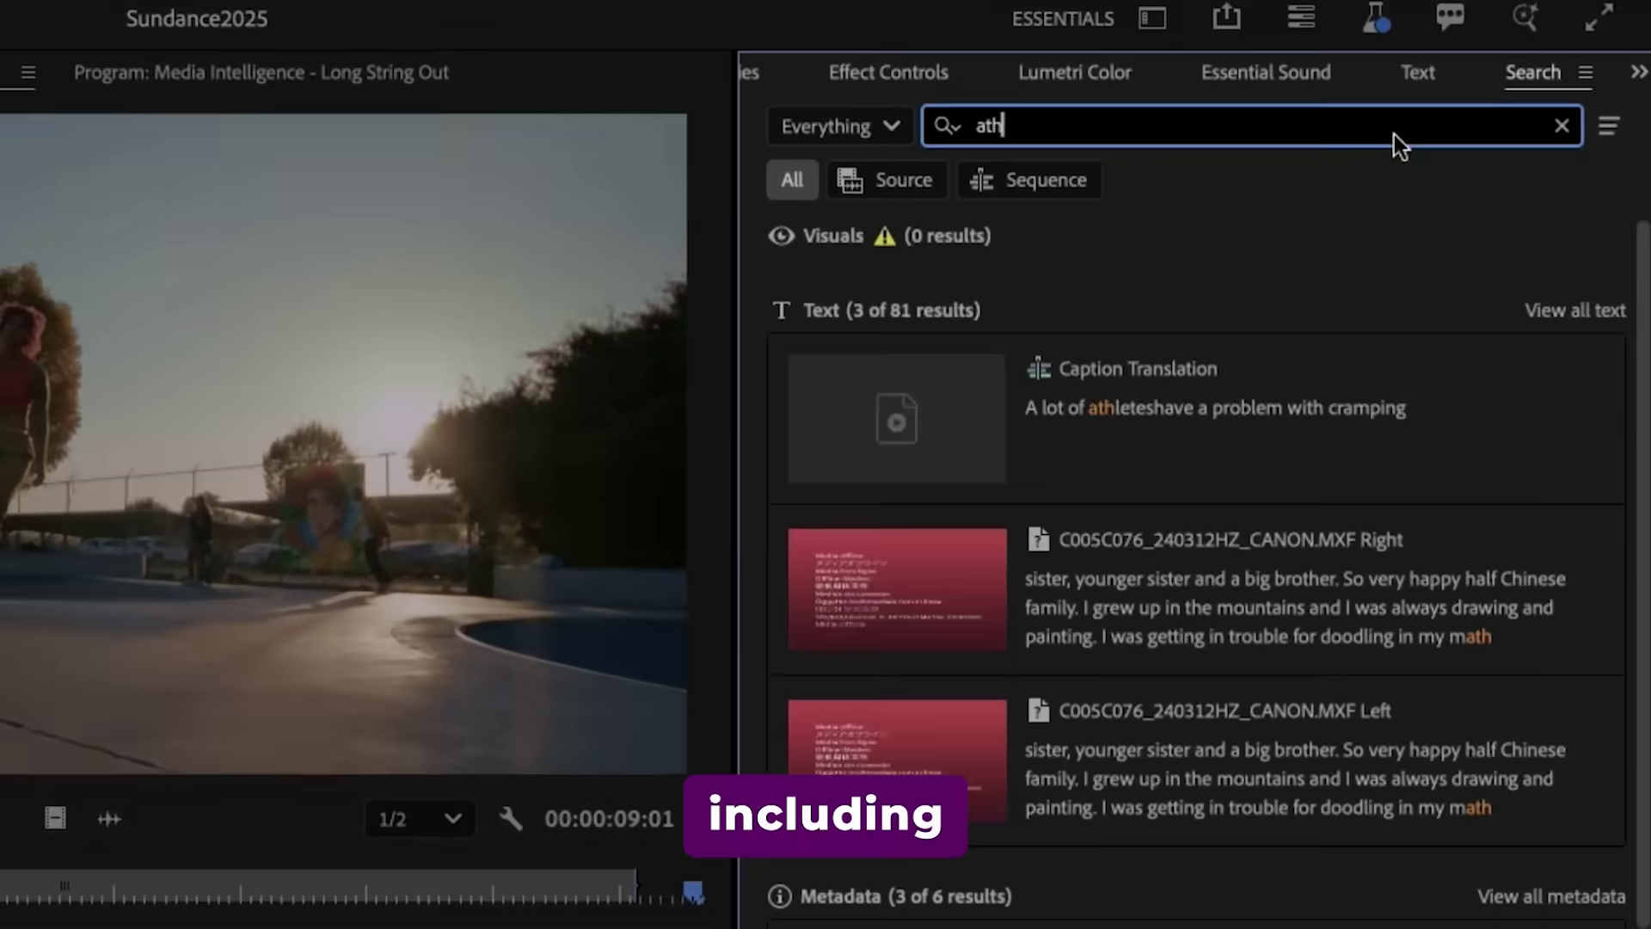
Extend the last V1 clip by 00:00:02:00 of generated footage to 00:00:04:15.
type("lete")
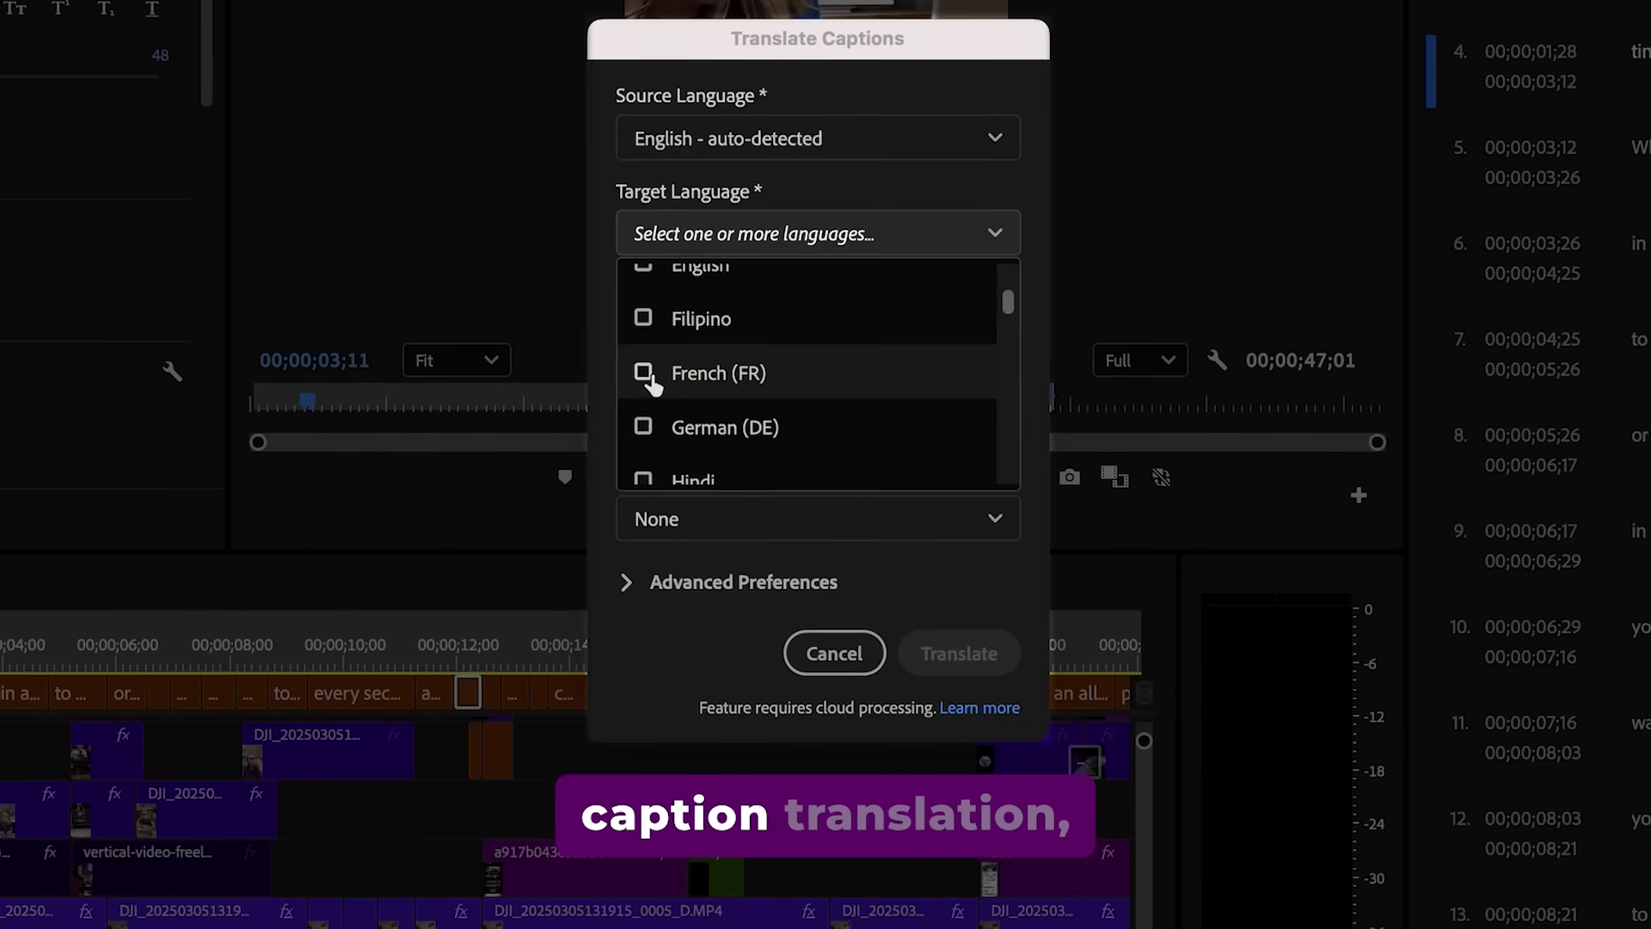
left_click(649, 376)
scroll(717, 426, "down", 3)
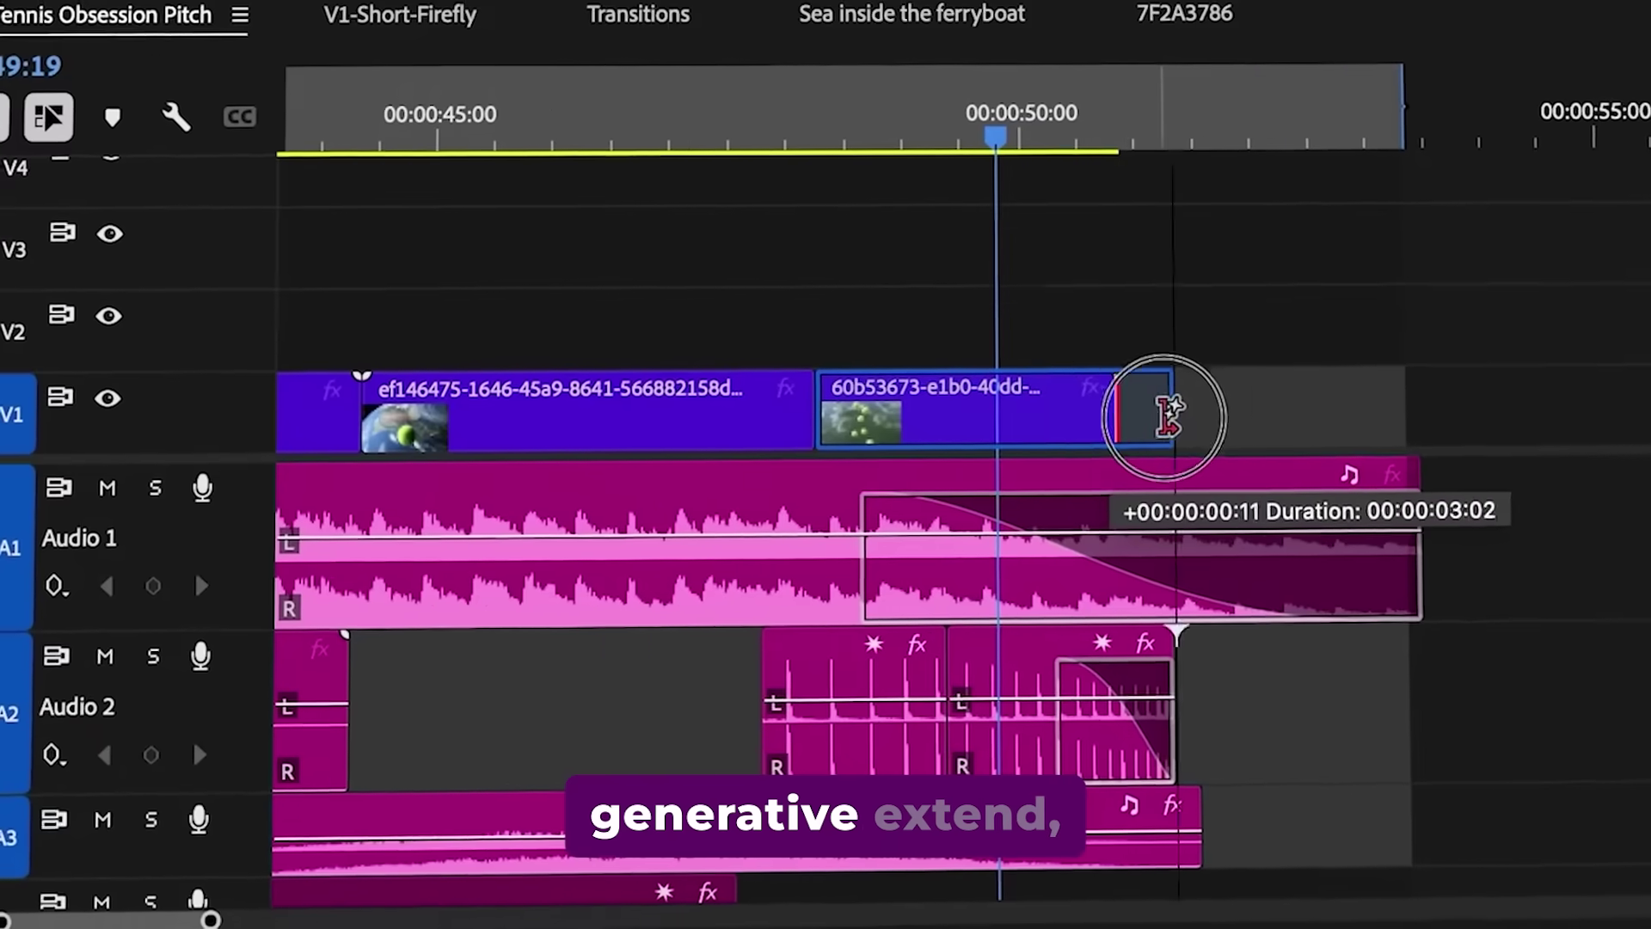
left_click_drag(1164, 409, 1363, 420)
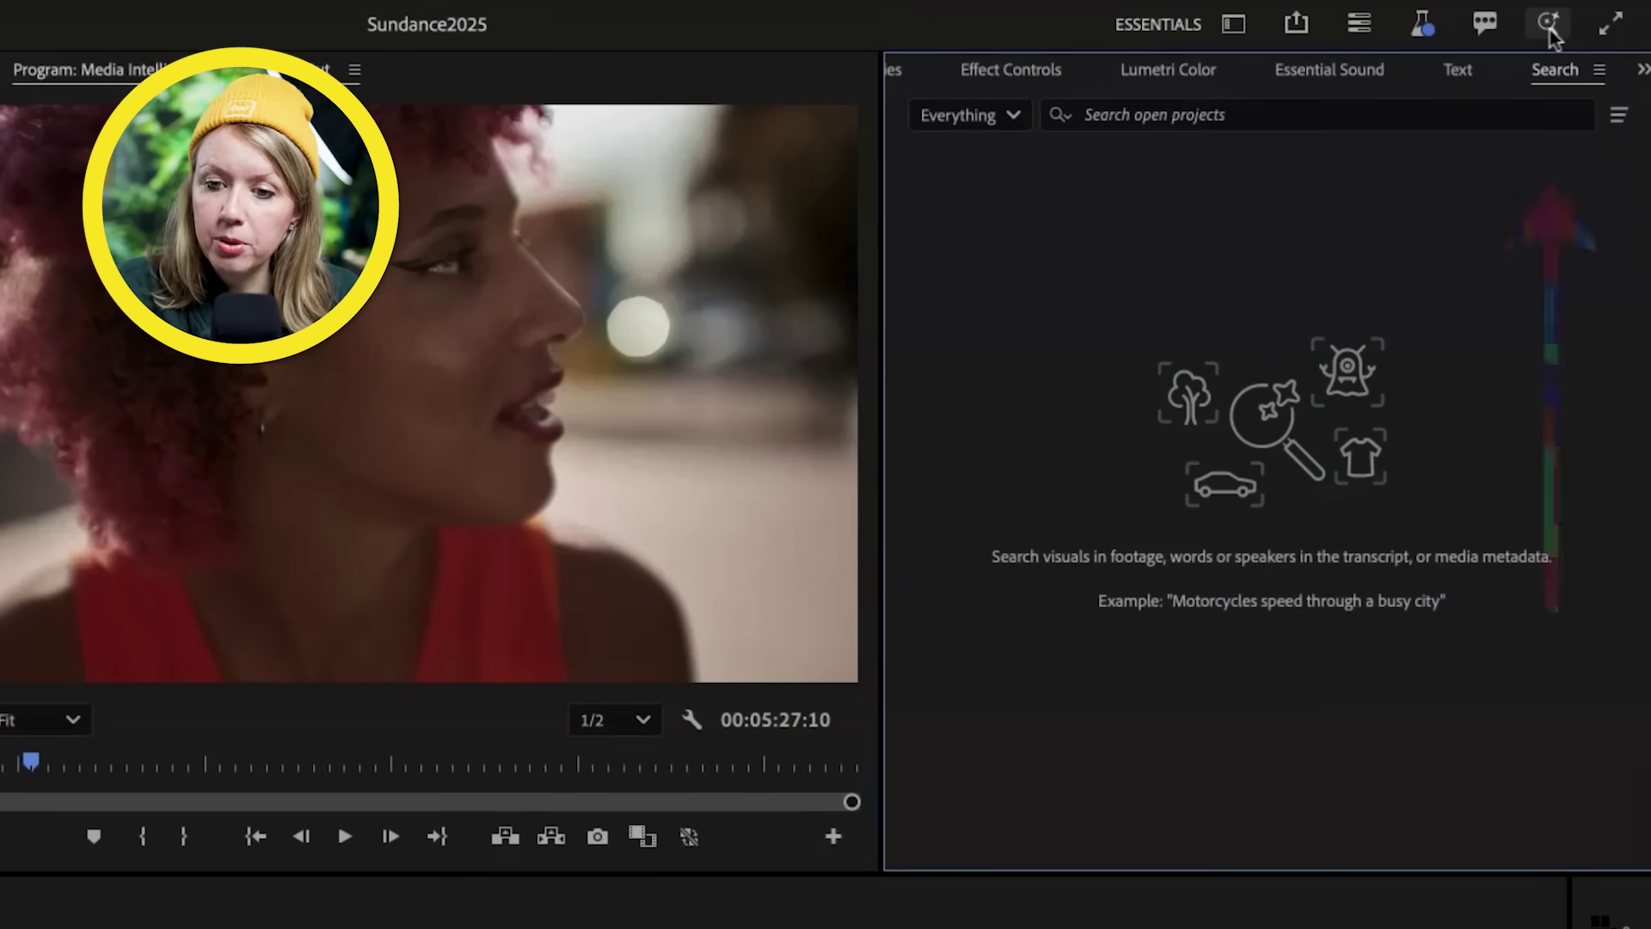
left_click(1580, 21)
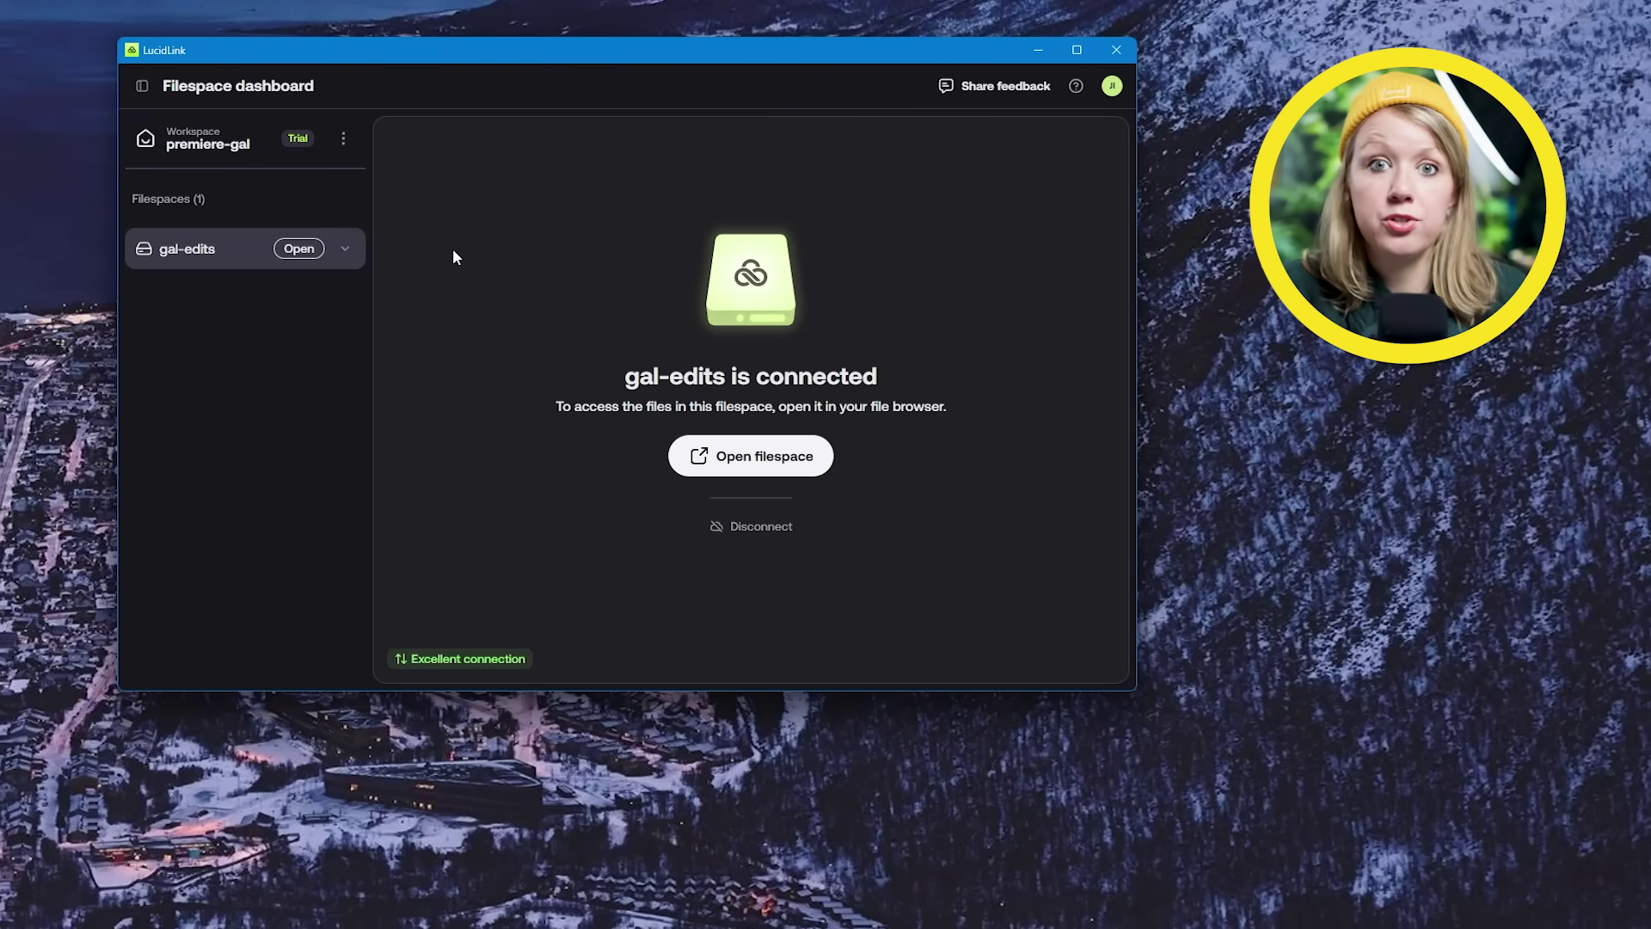
Open the gal-edits filespace in File Explorer from the LucidLink Filespace dashboard.
left_click(746, 466)
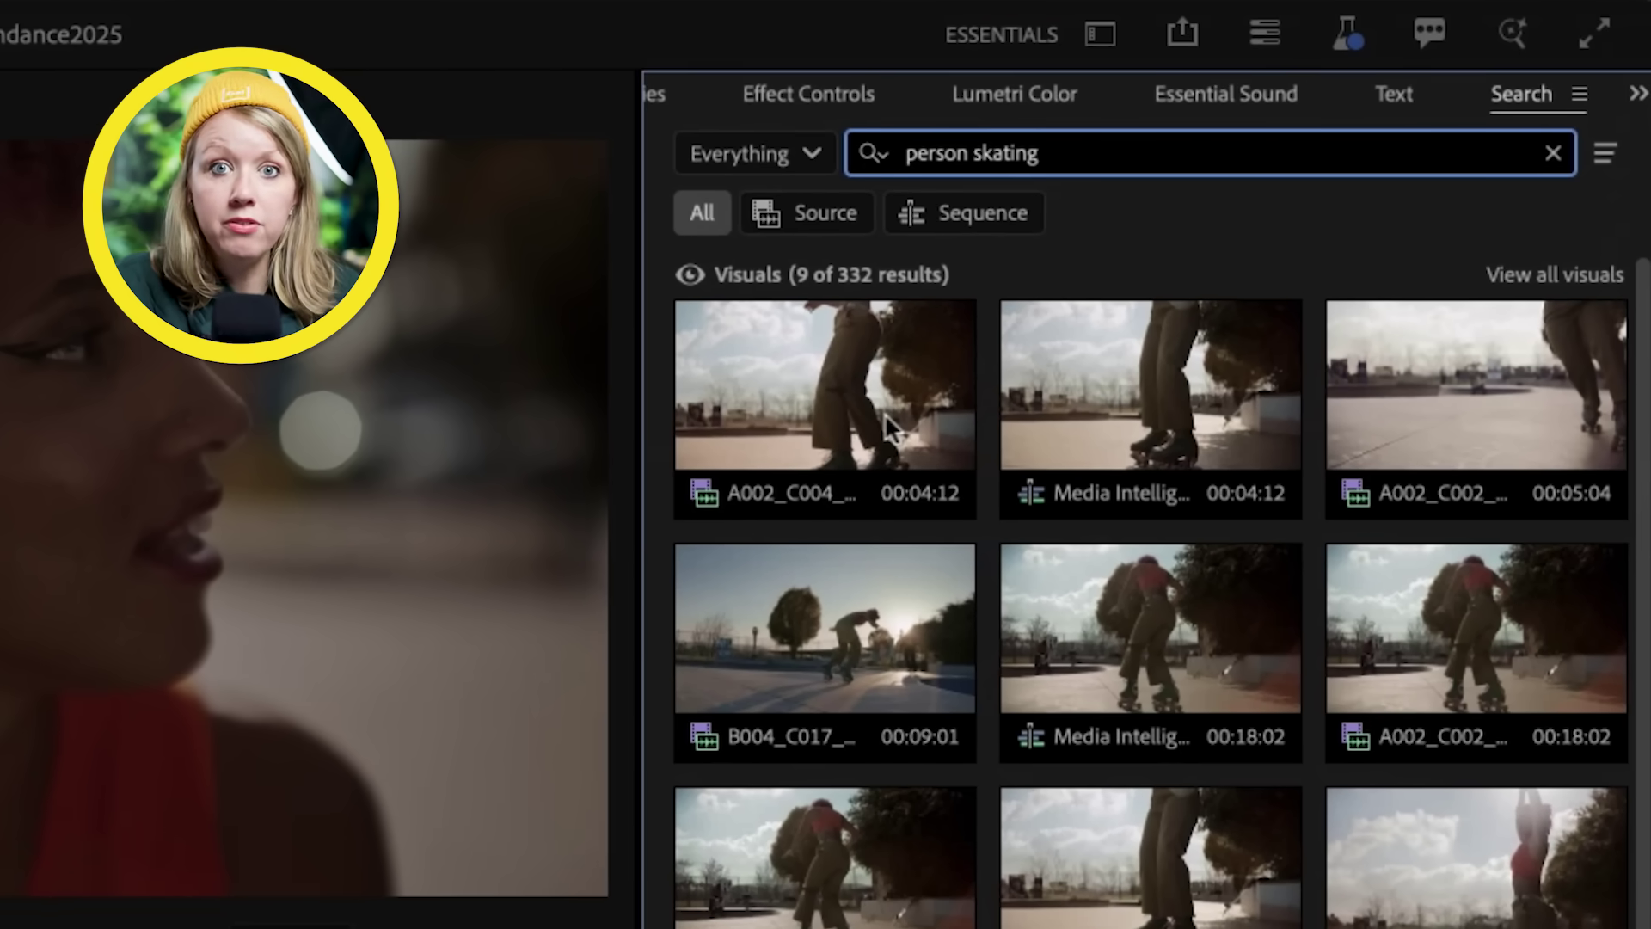
Load the first 'person skating' Visuals result into the Source monitor.
left_click(889, 426)
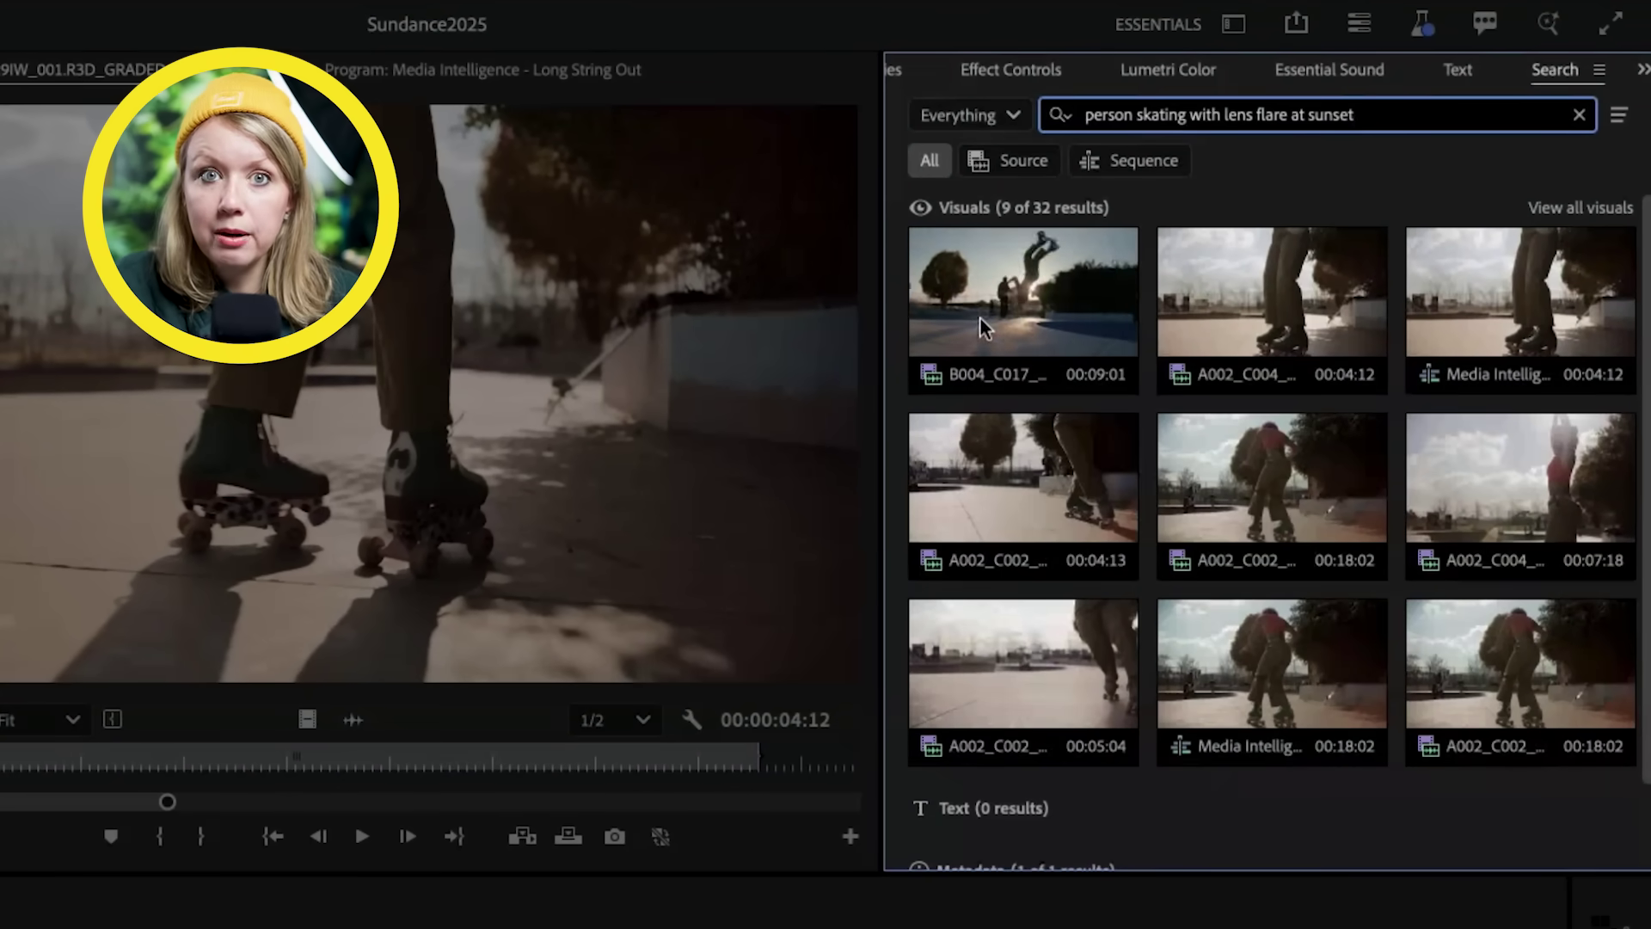
Load the backlit B004_C017 sunset skating clip into the Source monitor.
left_click(1034, 318)
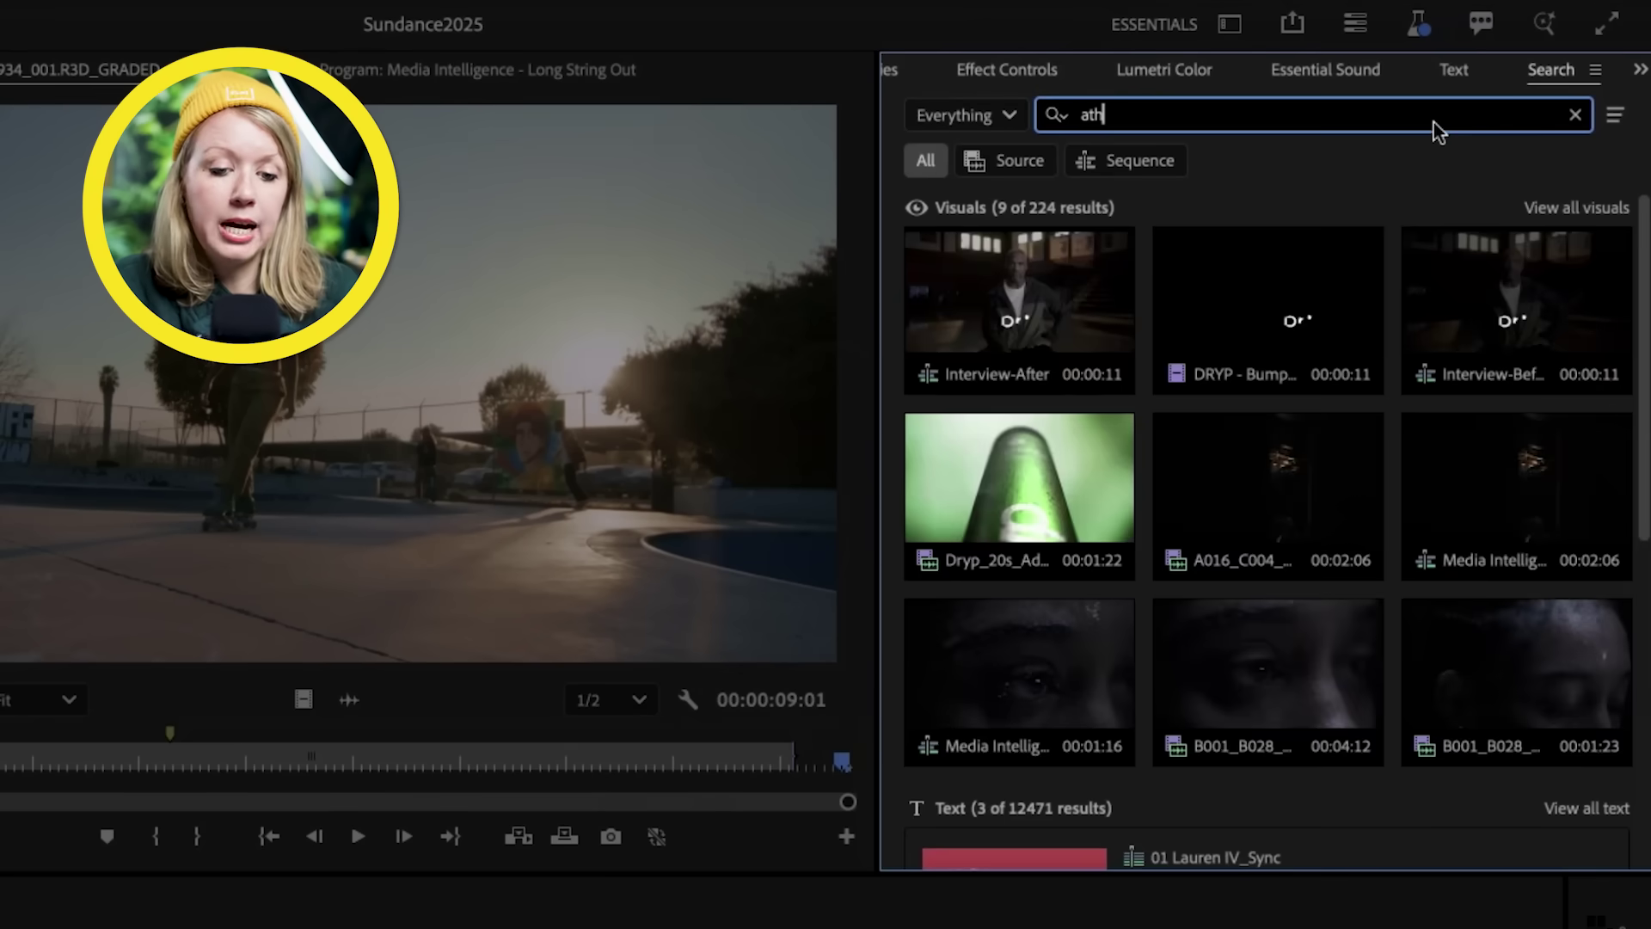
Search 'athlete' and open the D001C003 coach interview at the spoken word, then reopen Search.
type("te")
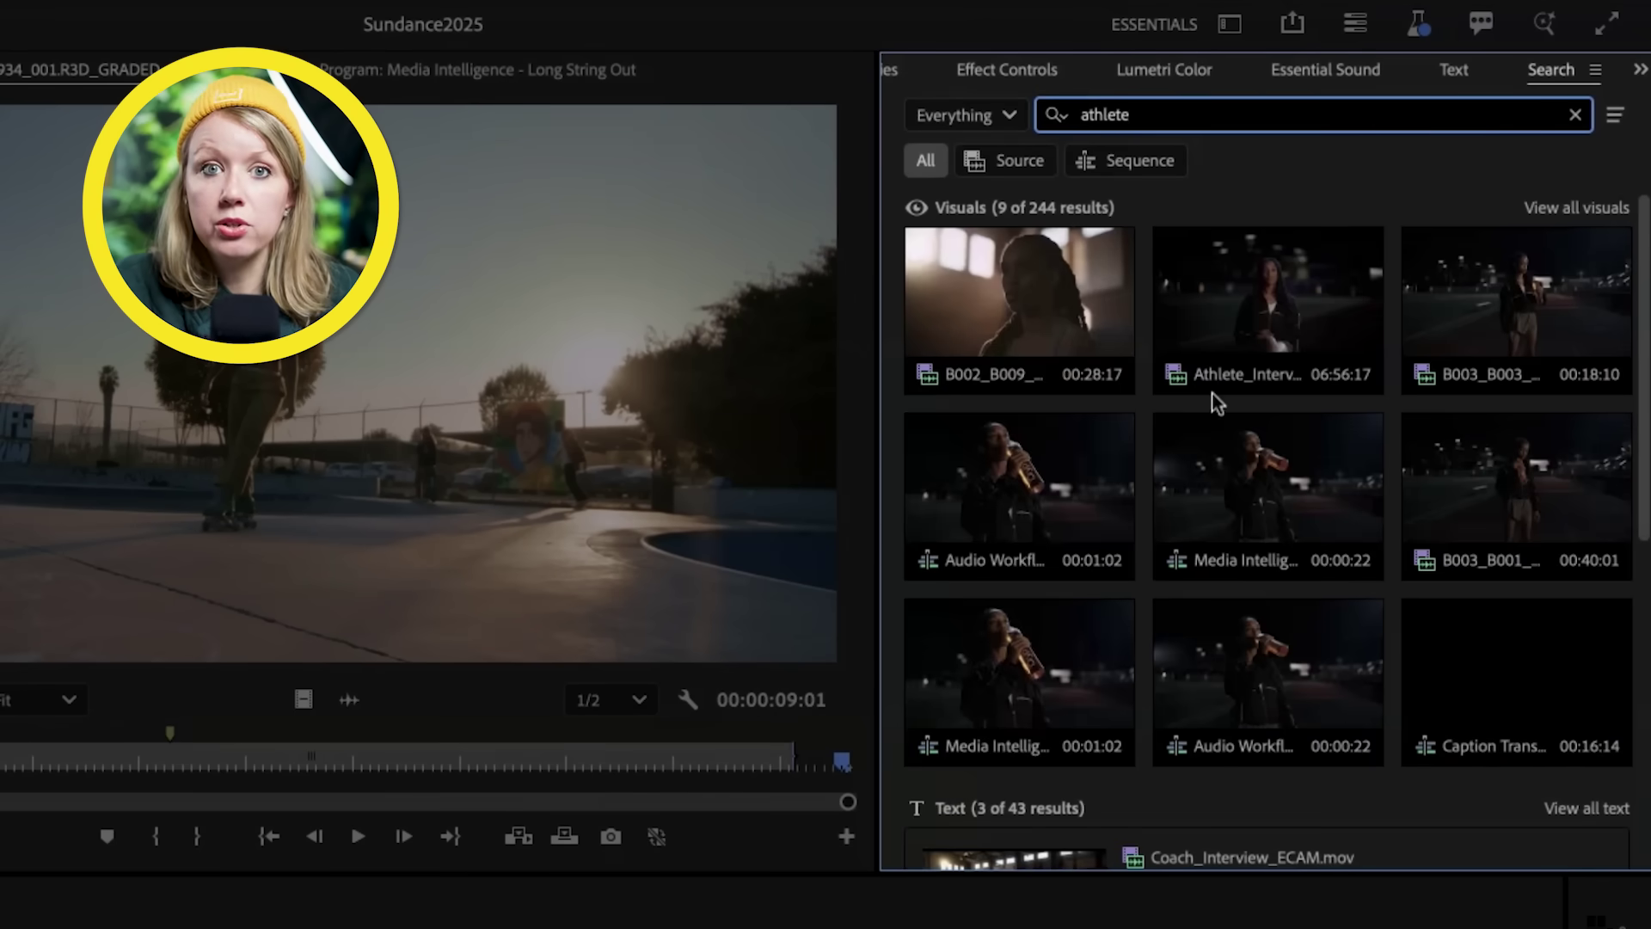
scroll(1211, 394, "down", 2)
scroll(1211, 394, "down", 5)
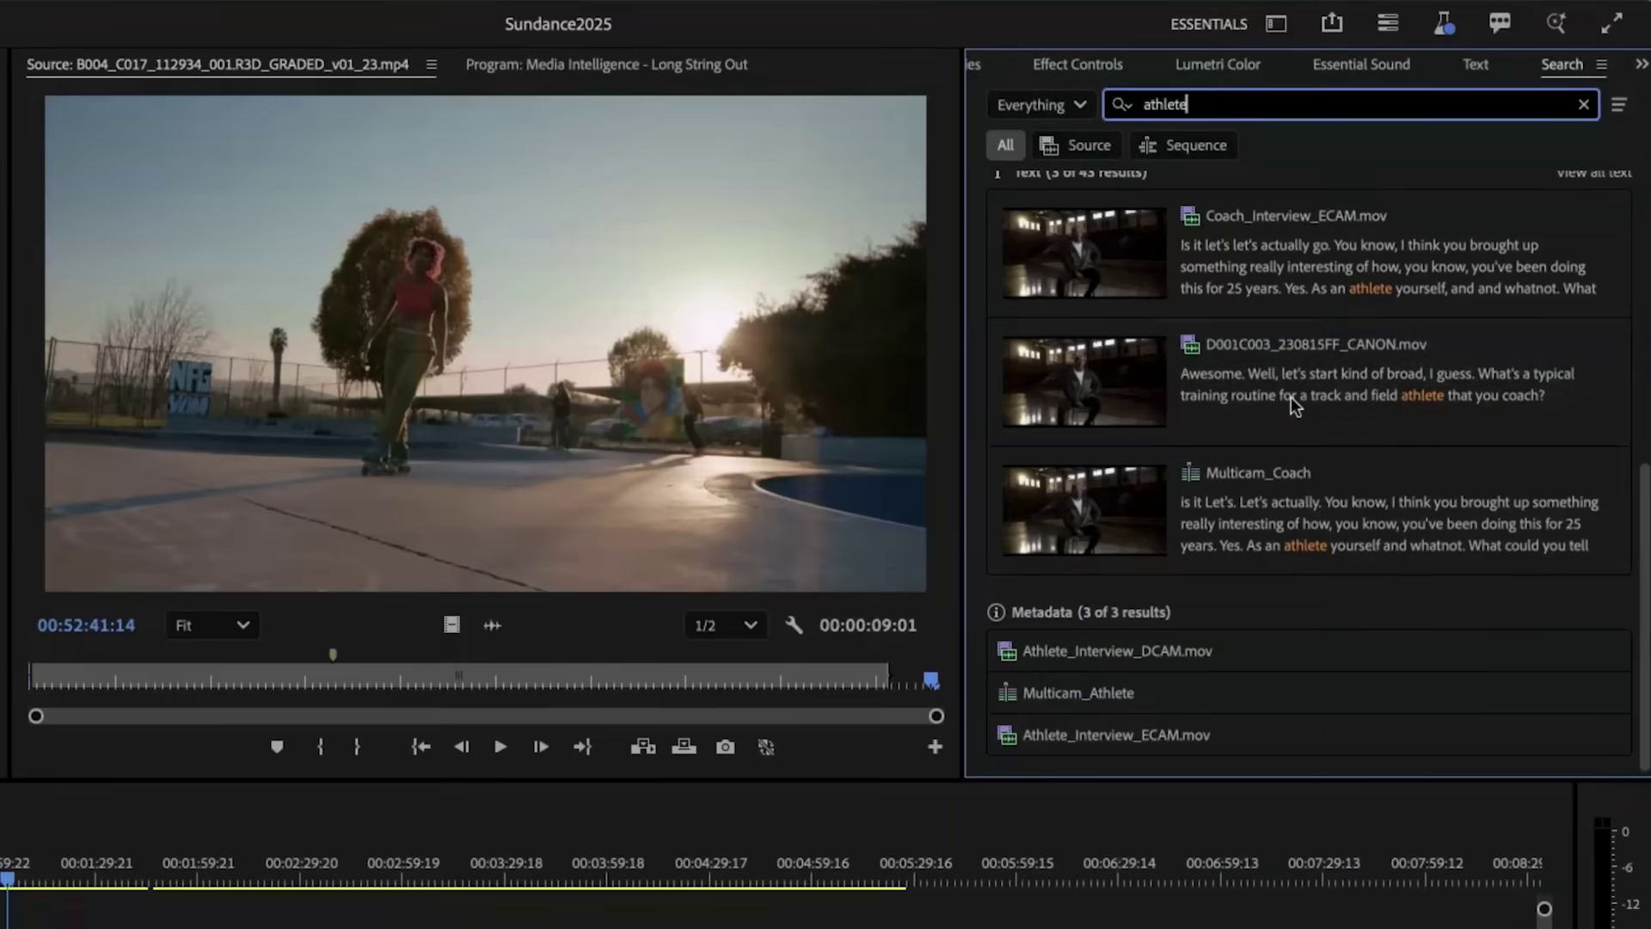
double_click(1248, 440)
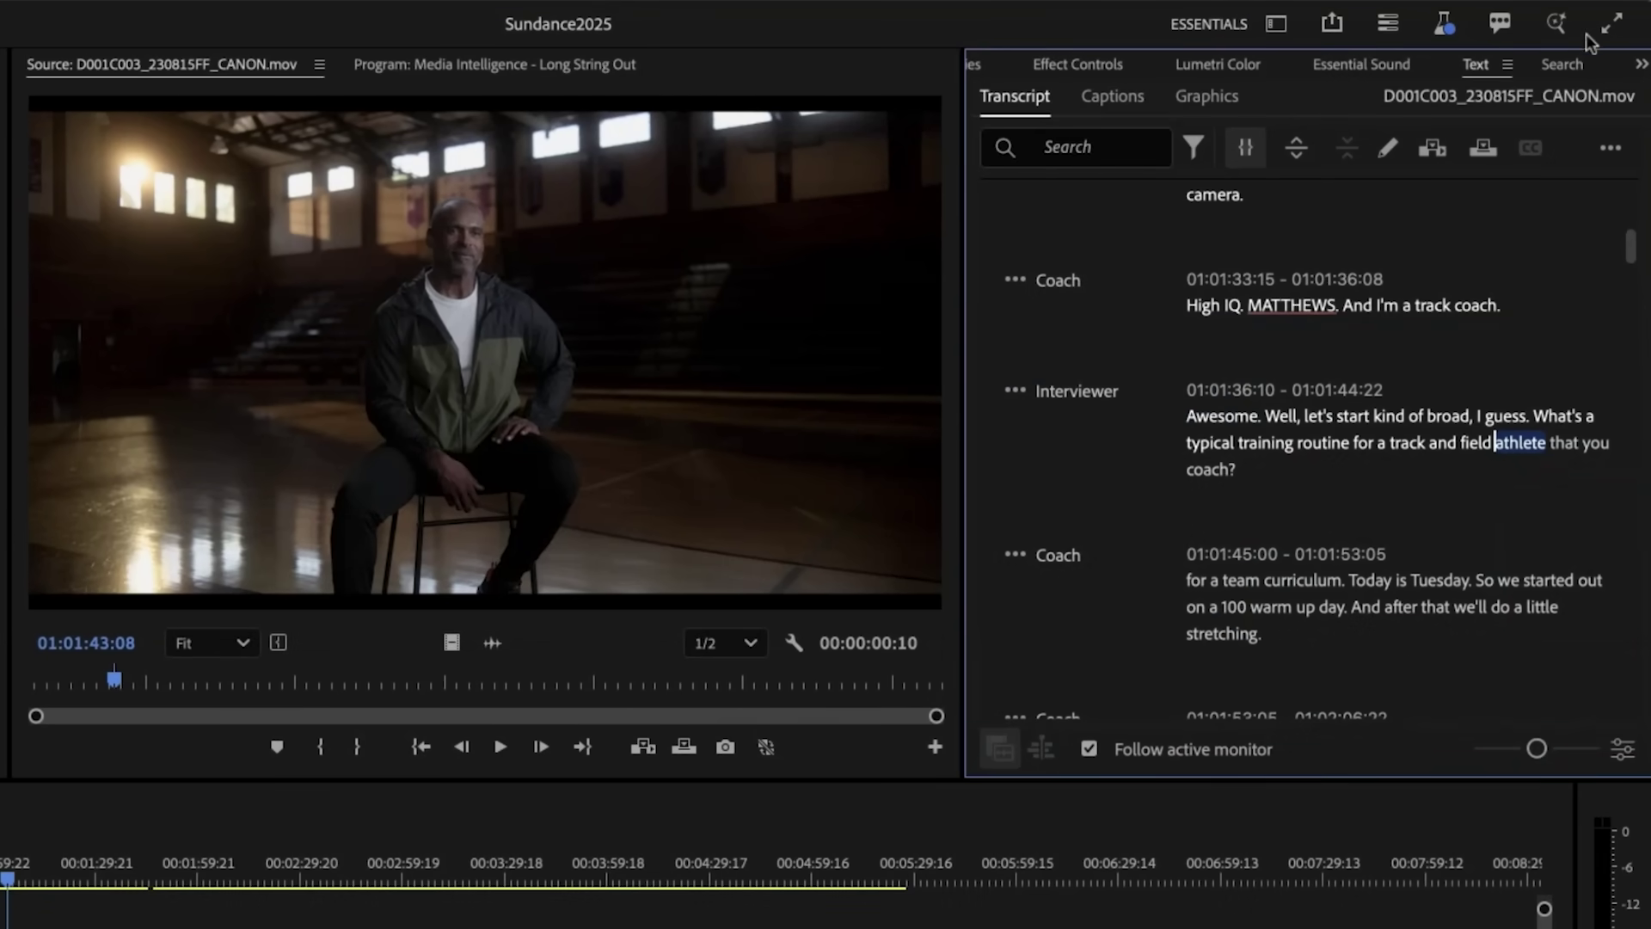
left_click(1554, 23)
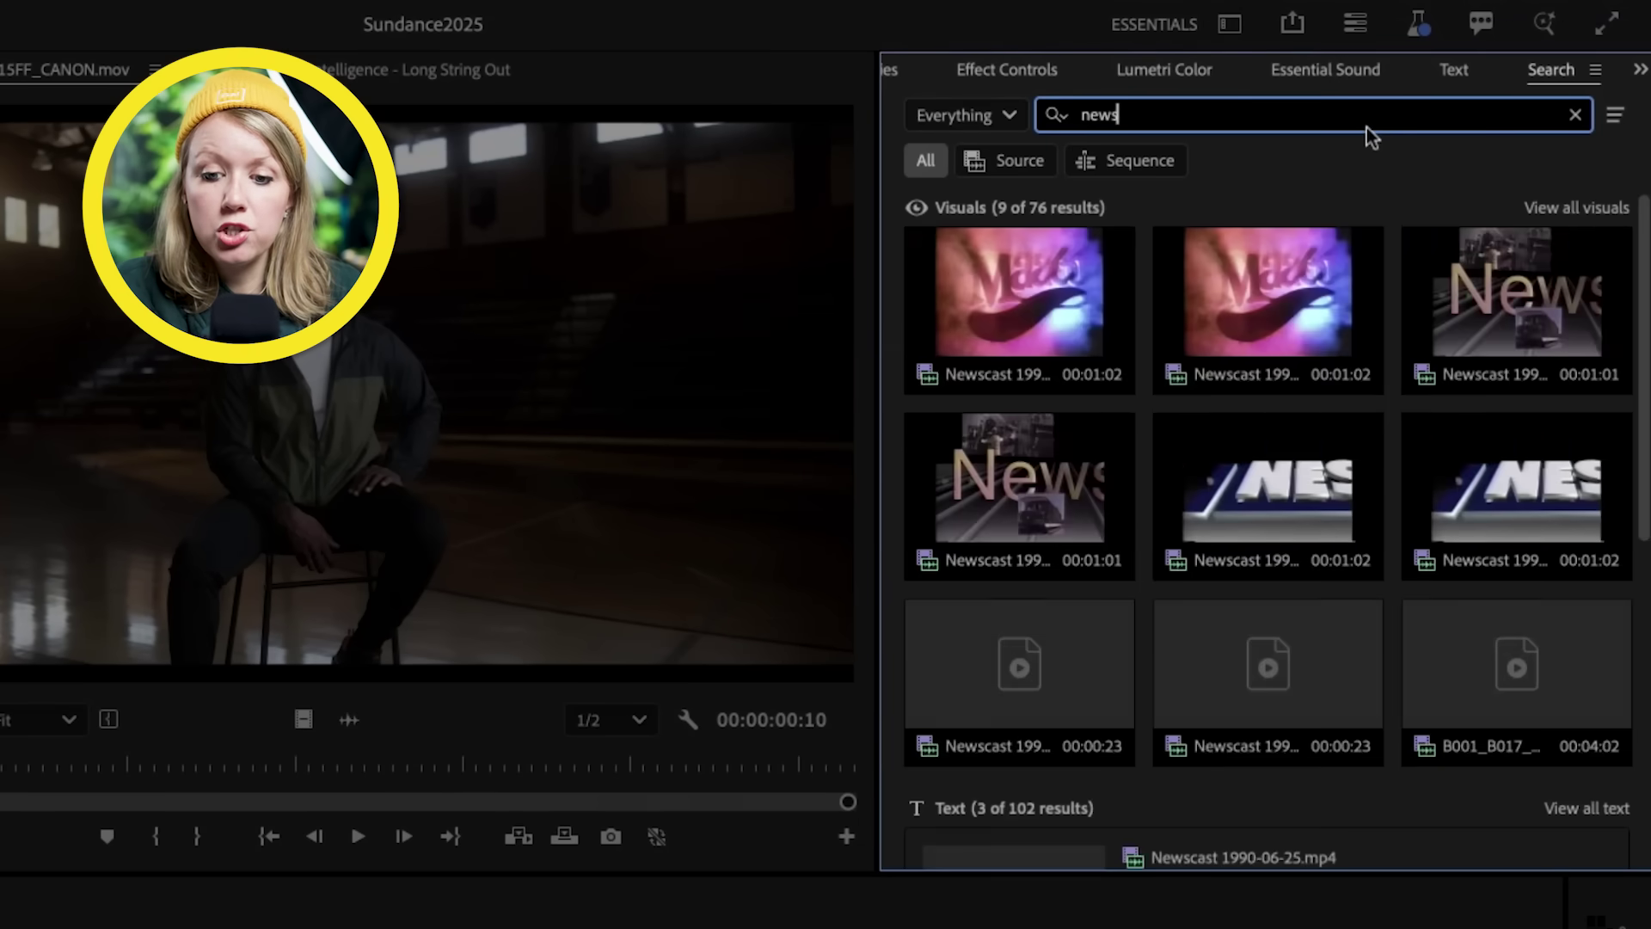
Search 'newscaster' and preview the first three results, including the 00:11:11 clip.
type("caster")
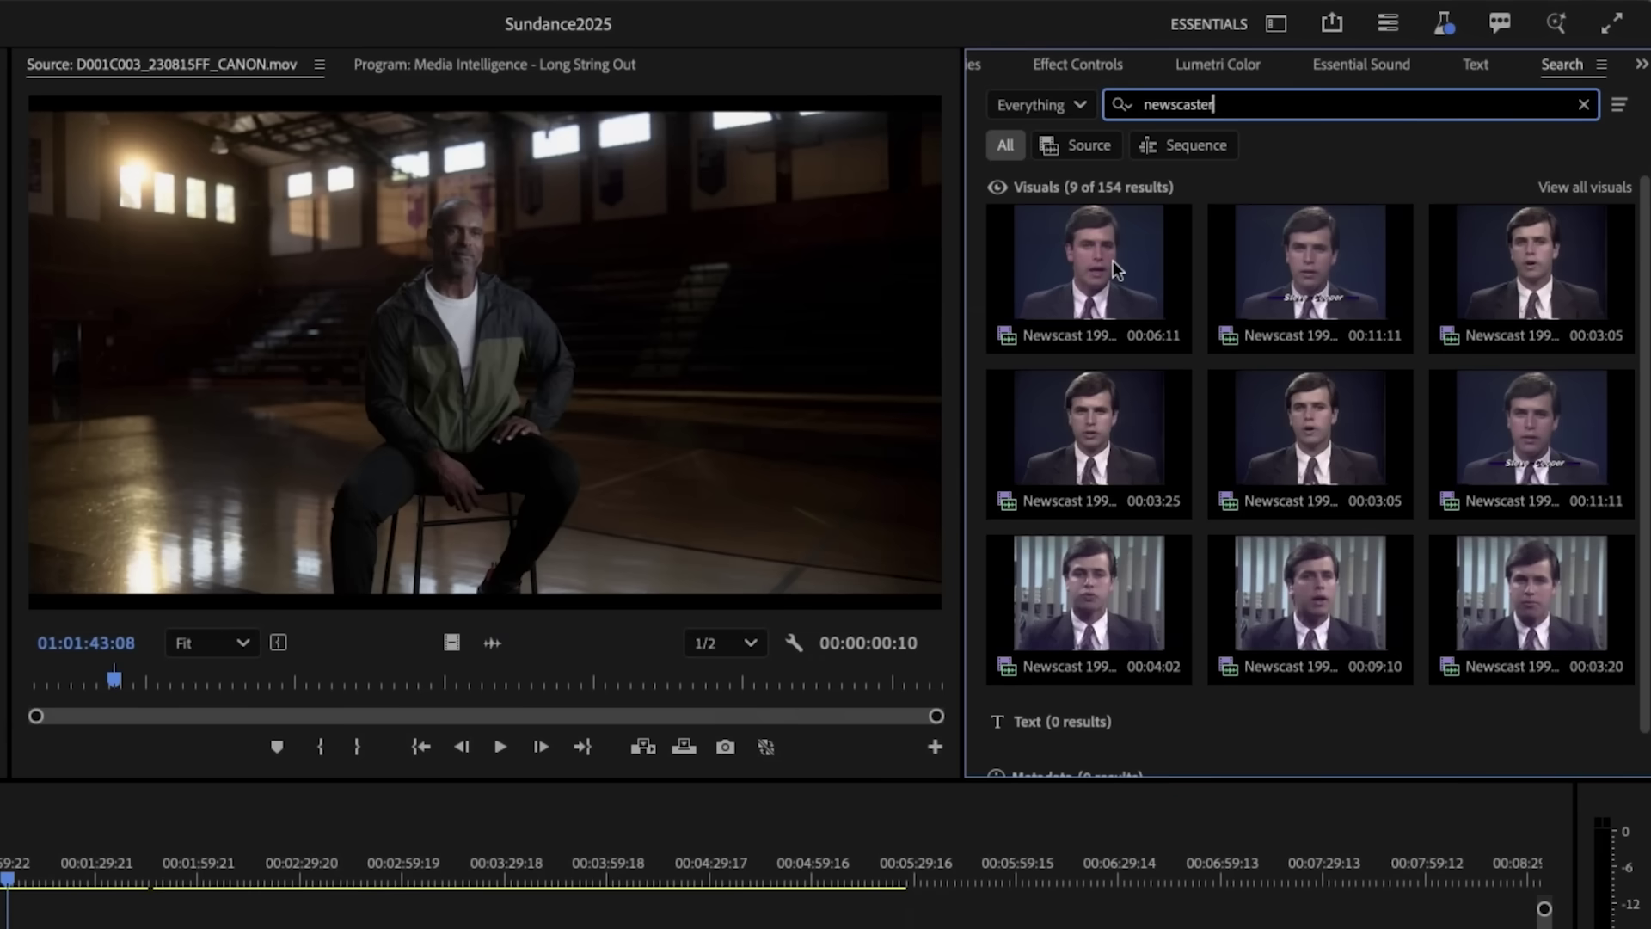
left_click(1050, 298)
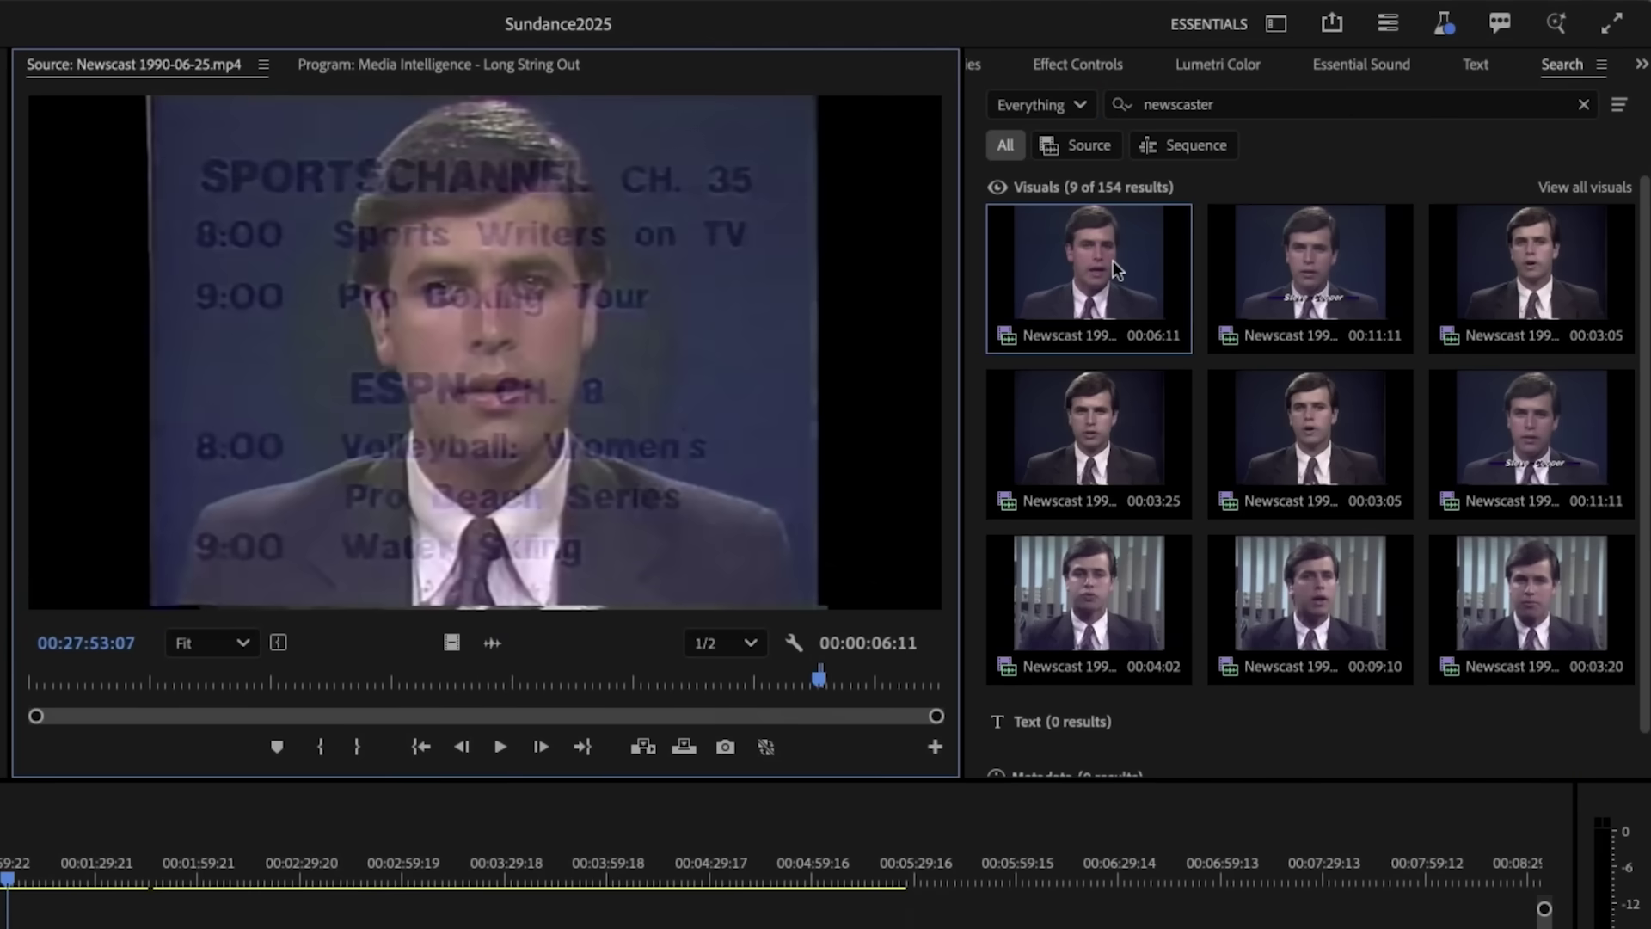
left_click(1385, 275)
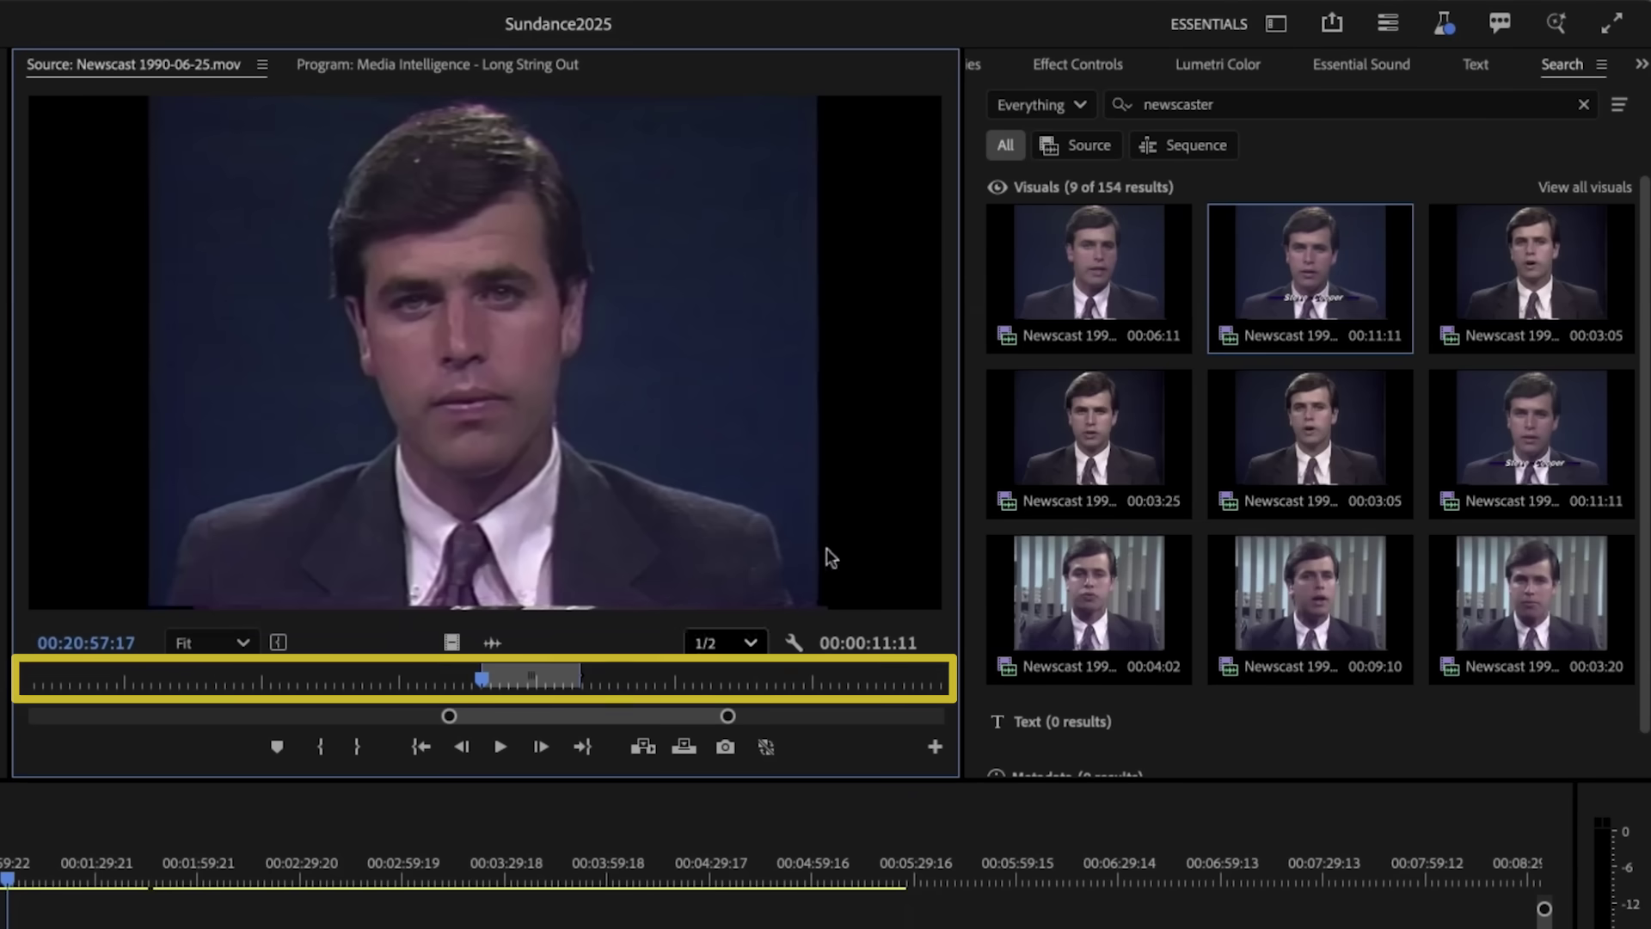
left_click(1524, 284)
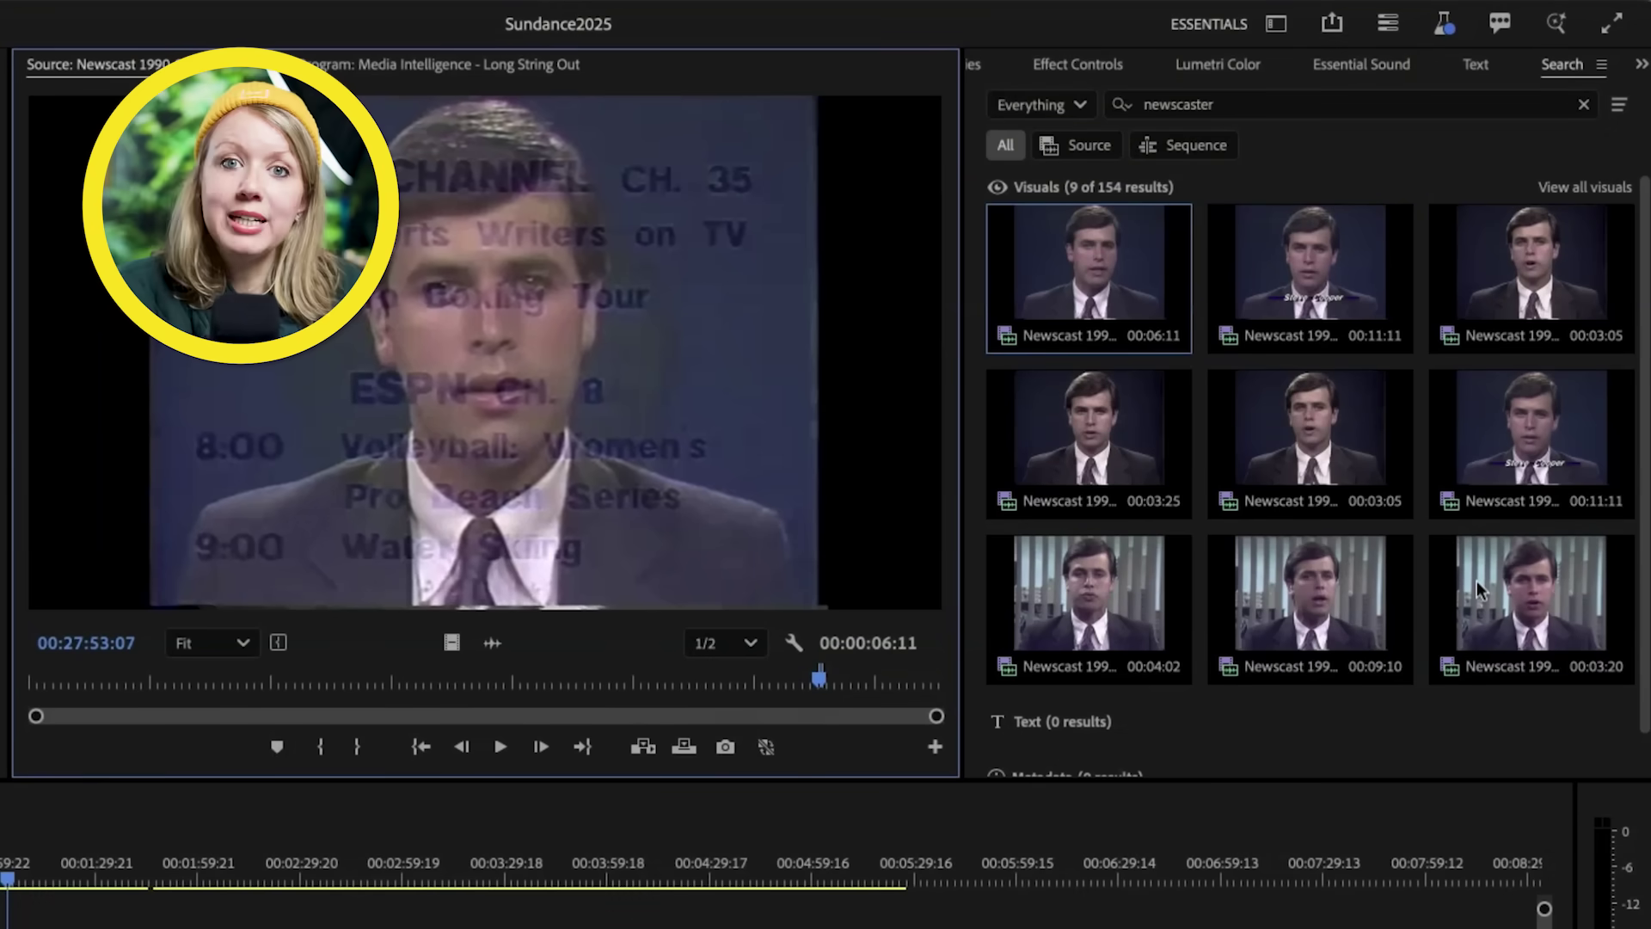
Add all the newscaster results to the Long String Out timeline after the last clip.
left_click(1478, 581)
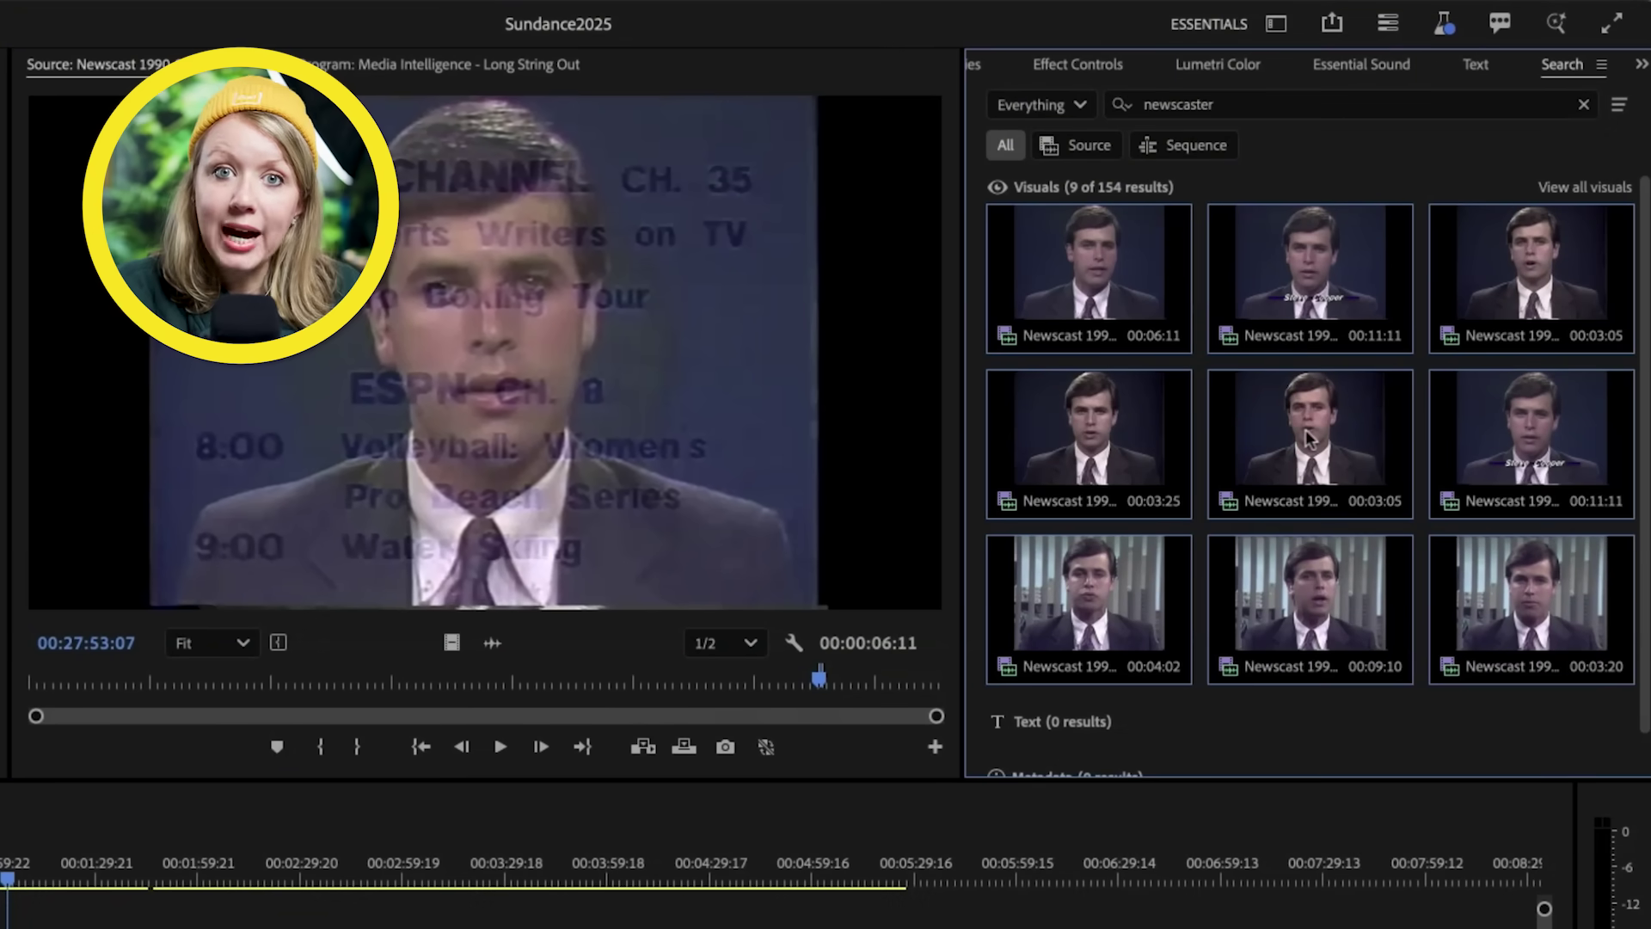
left_click_drag(1295, 454, 1040, 928)
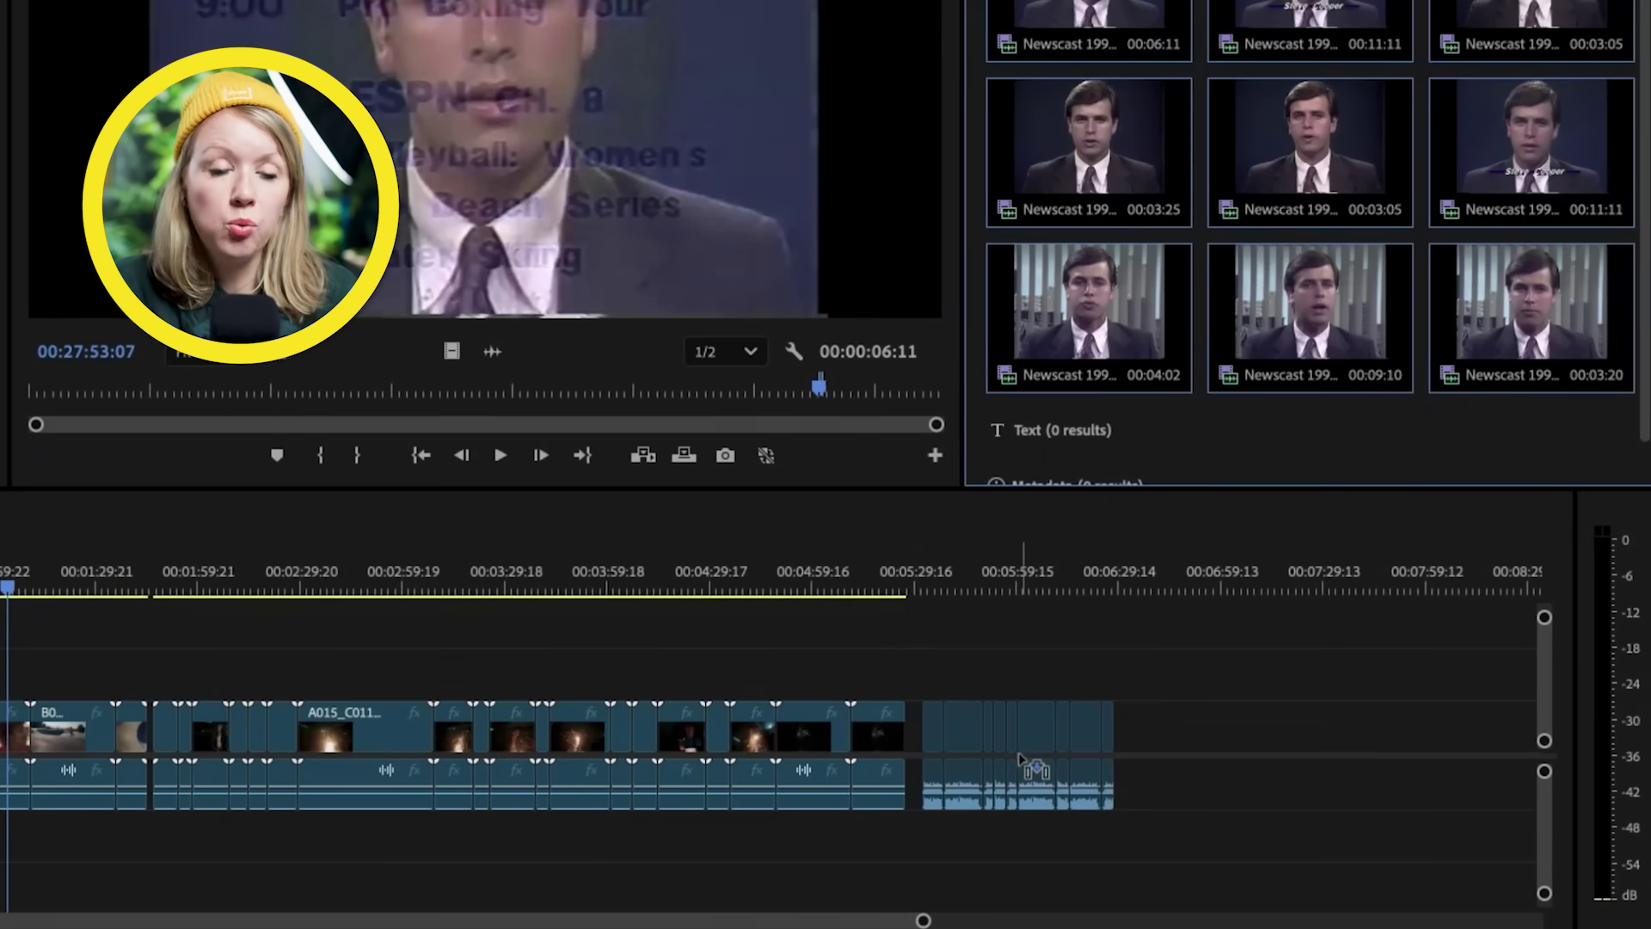
left_click_drag(1021, 758, 1032, 746)
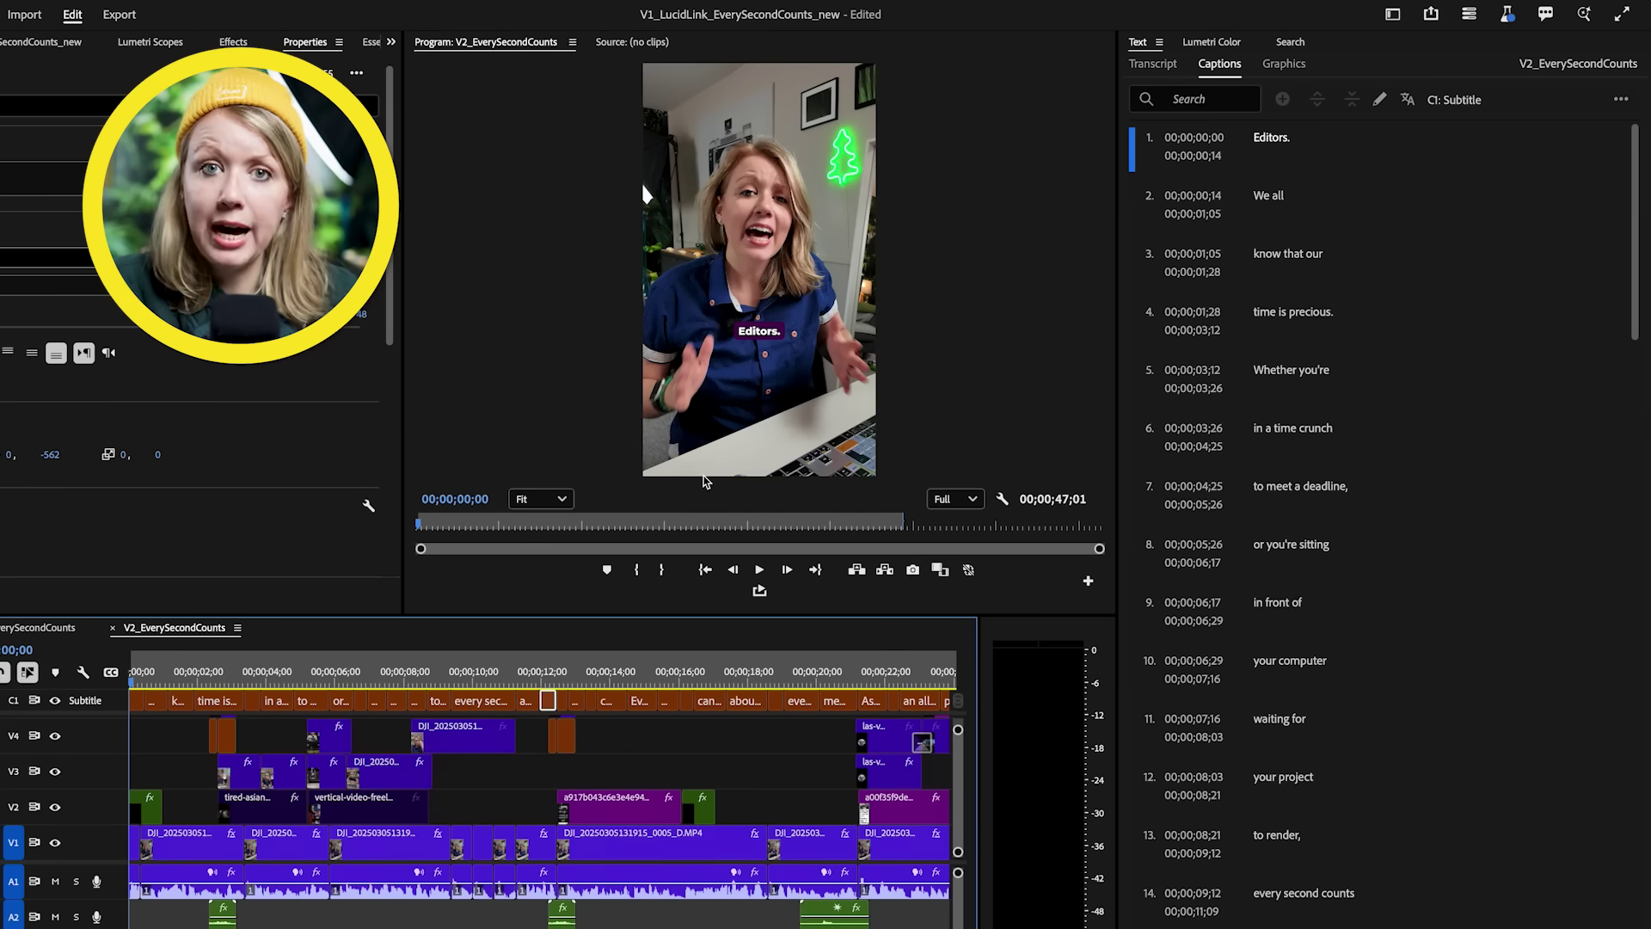
Play back the V2_EverySecondCounts vertical edit and bring up the Translate Captions dialog.
key("space")
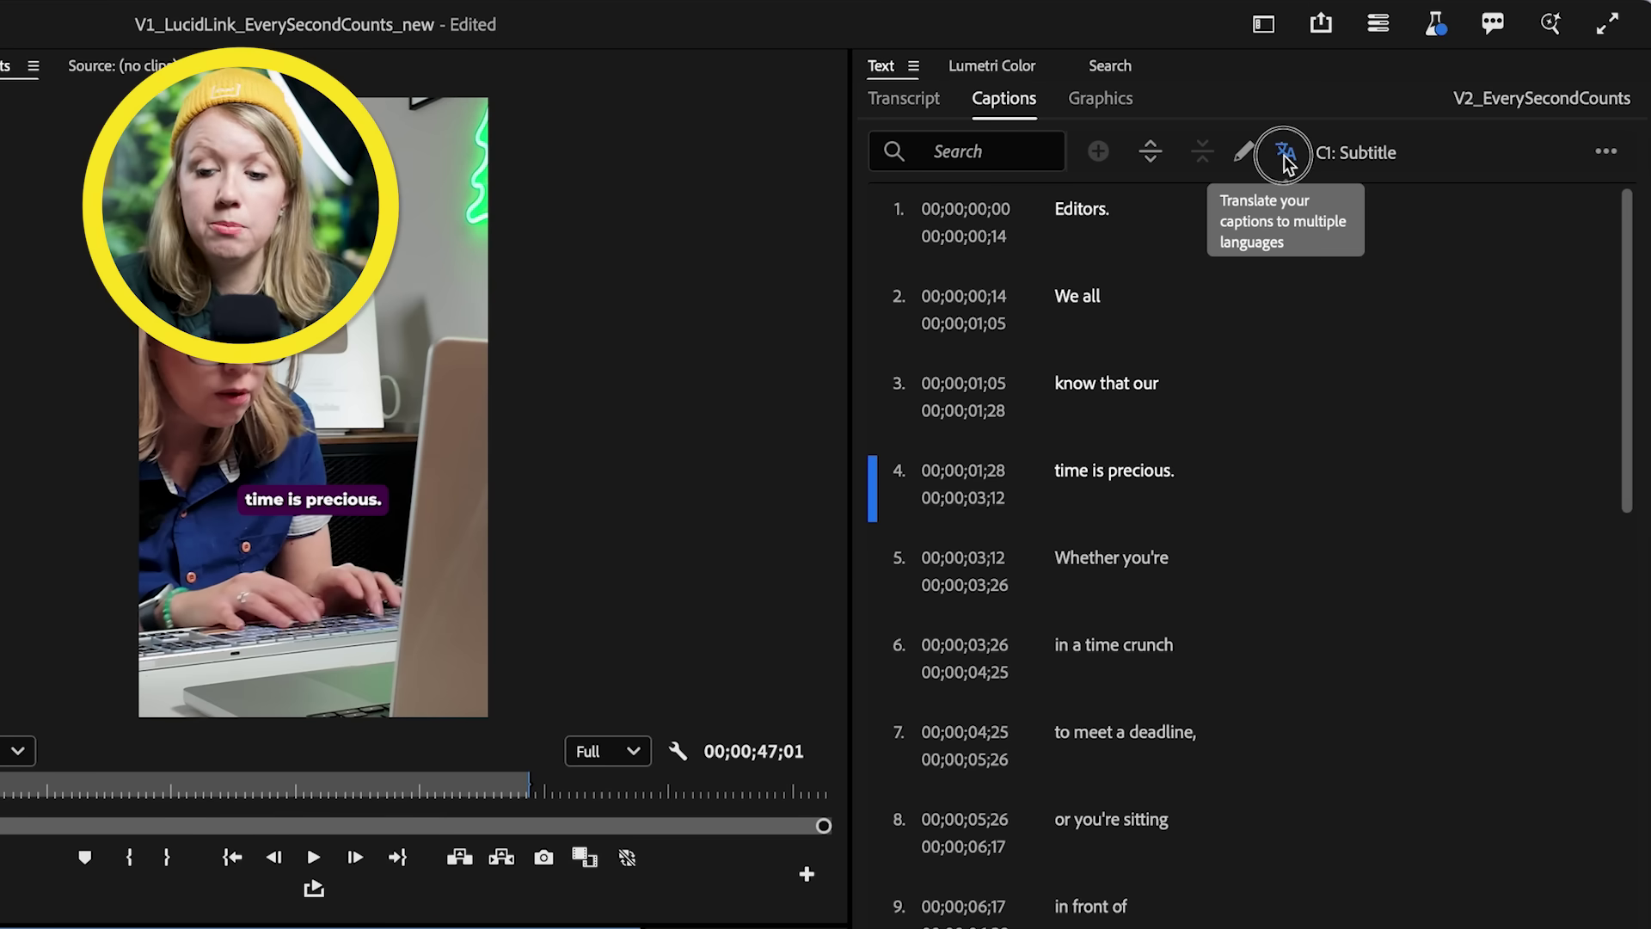
left_click(1285, 155)
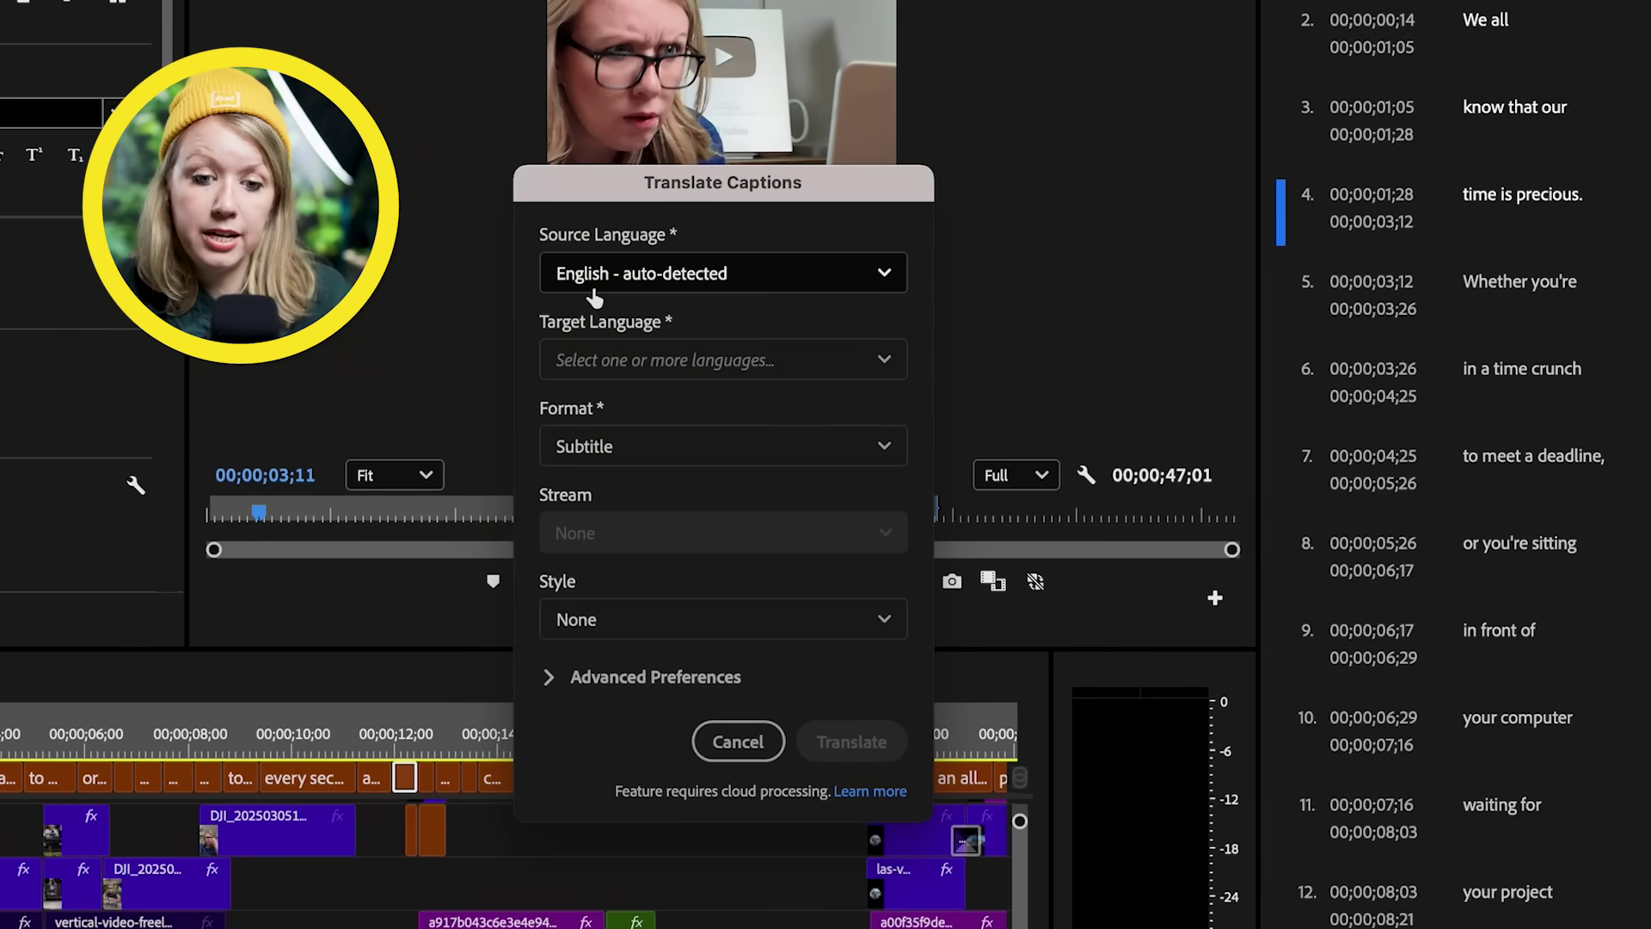
Choose French (FR) and Spanish (ES) as the caption translation target languages.
left_click(695, 361)
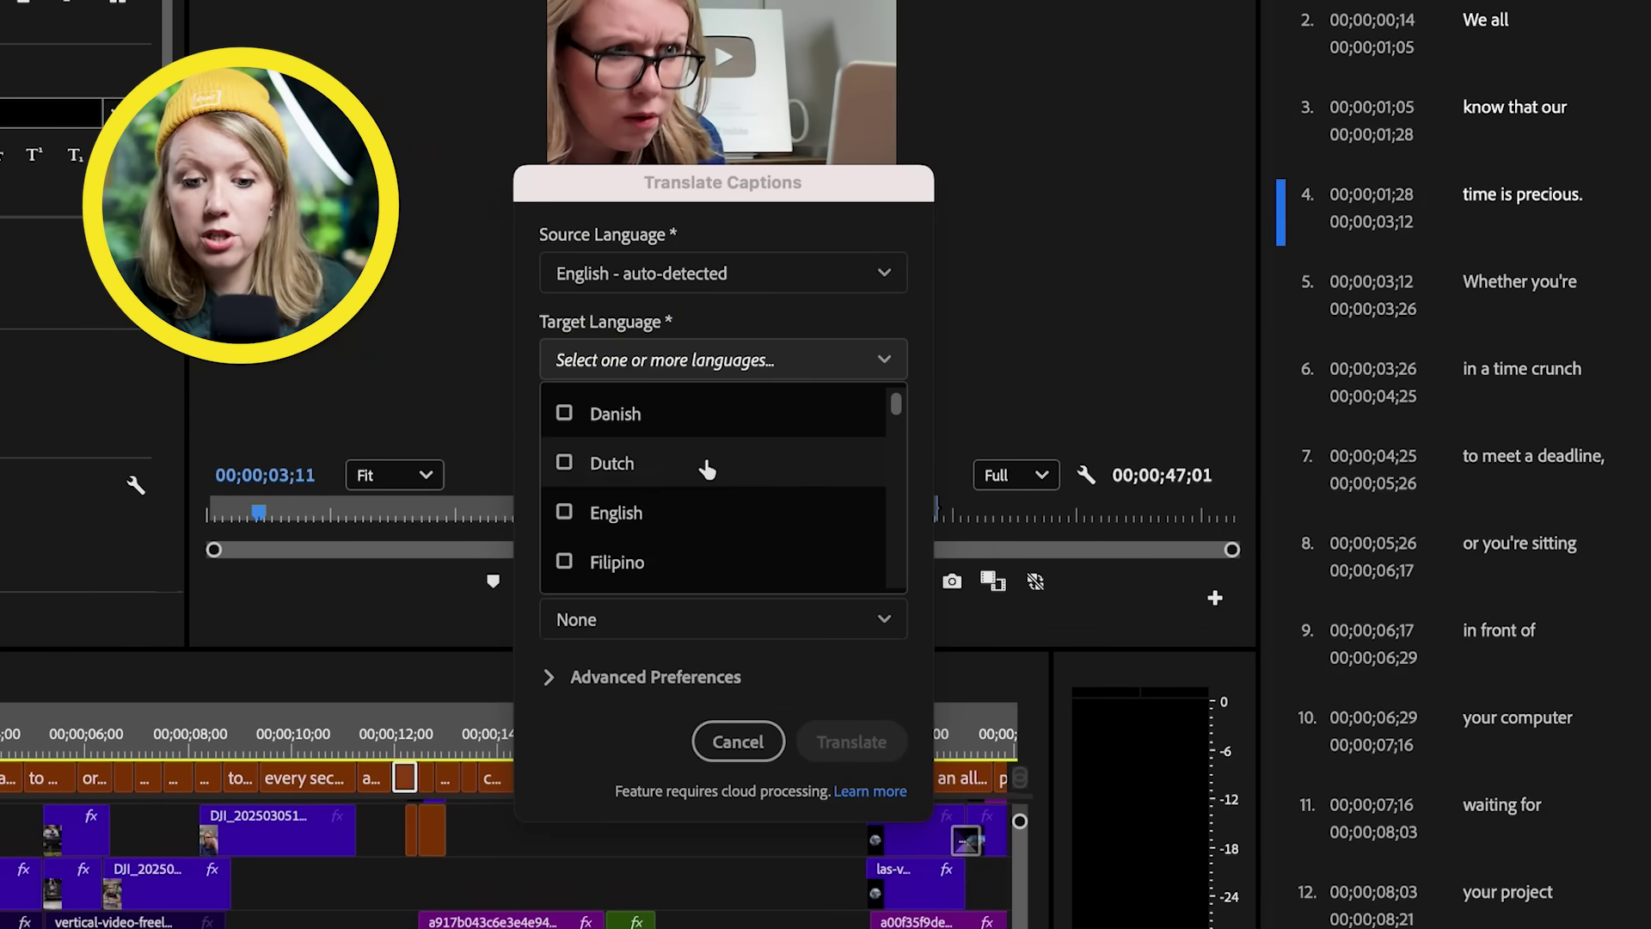
scroll(685, 507, "down", 3)
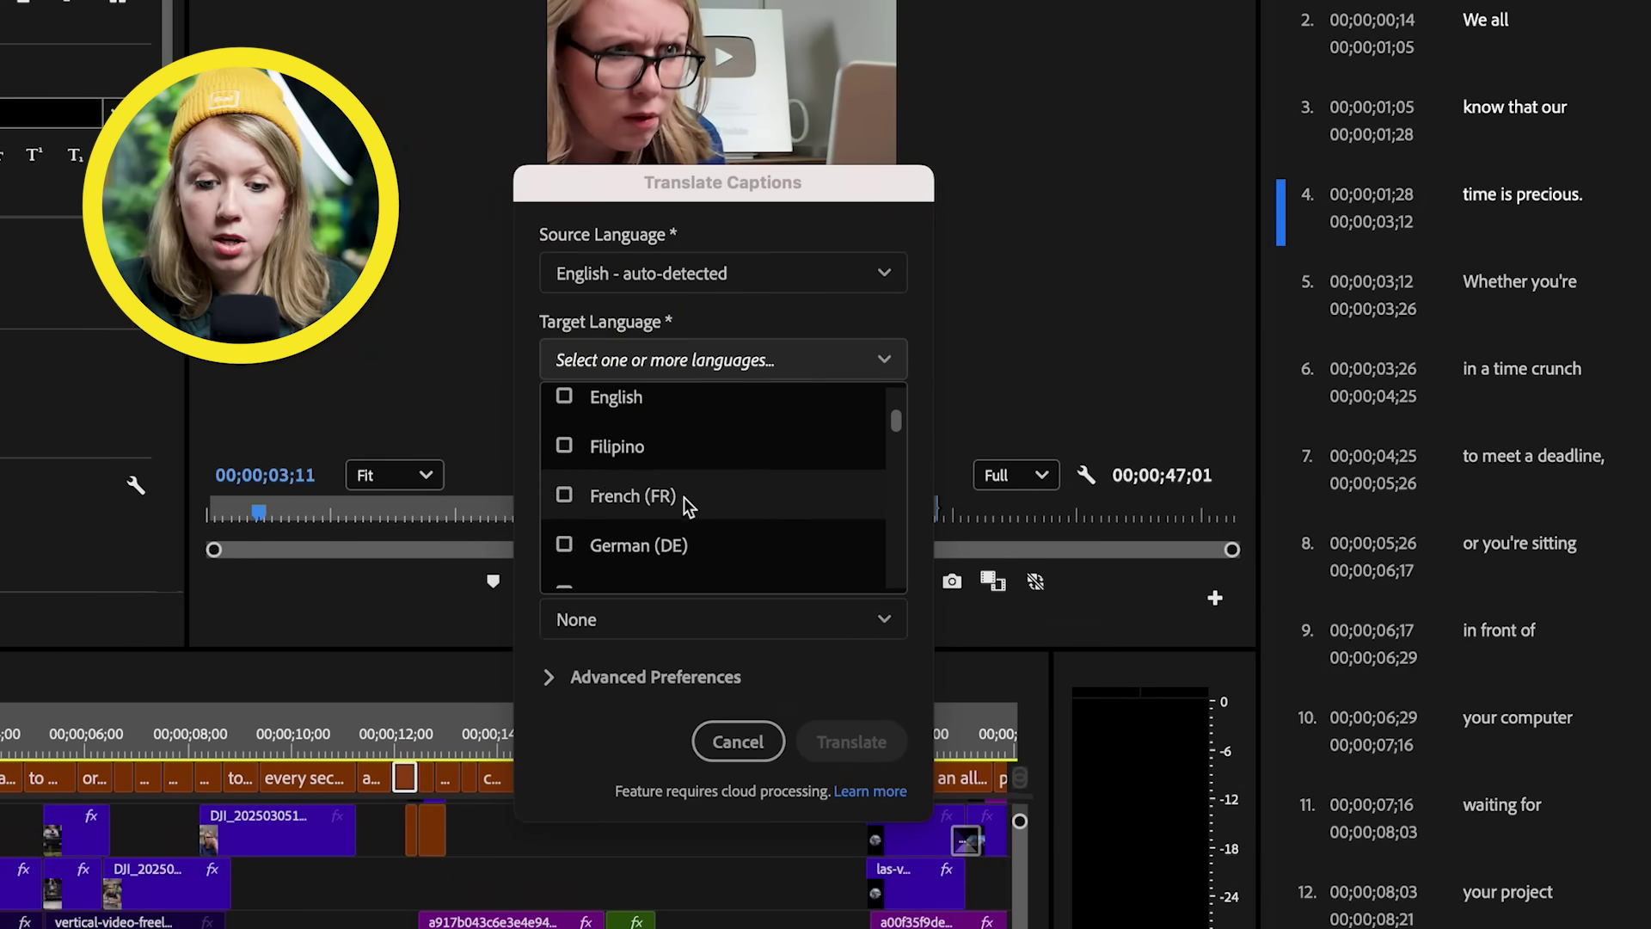
left_click(565, 487)
scroll(626, 529, "down", 10)
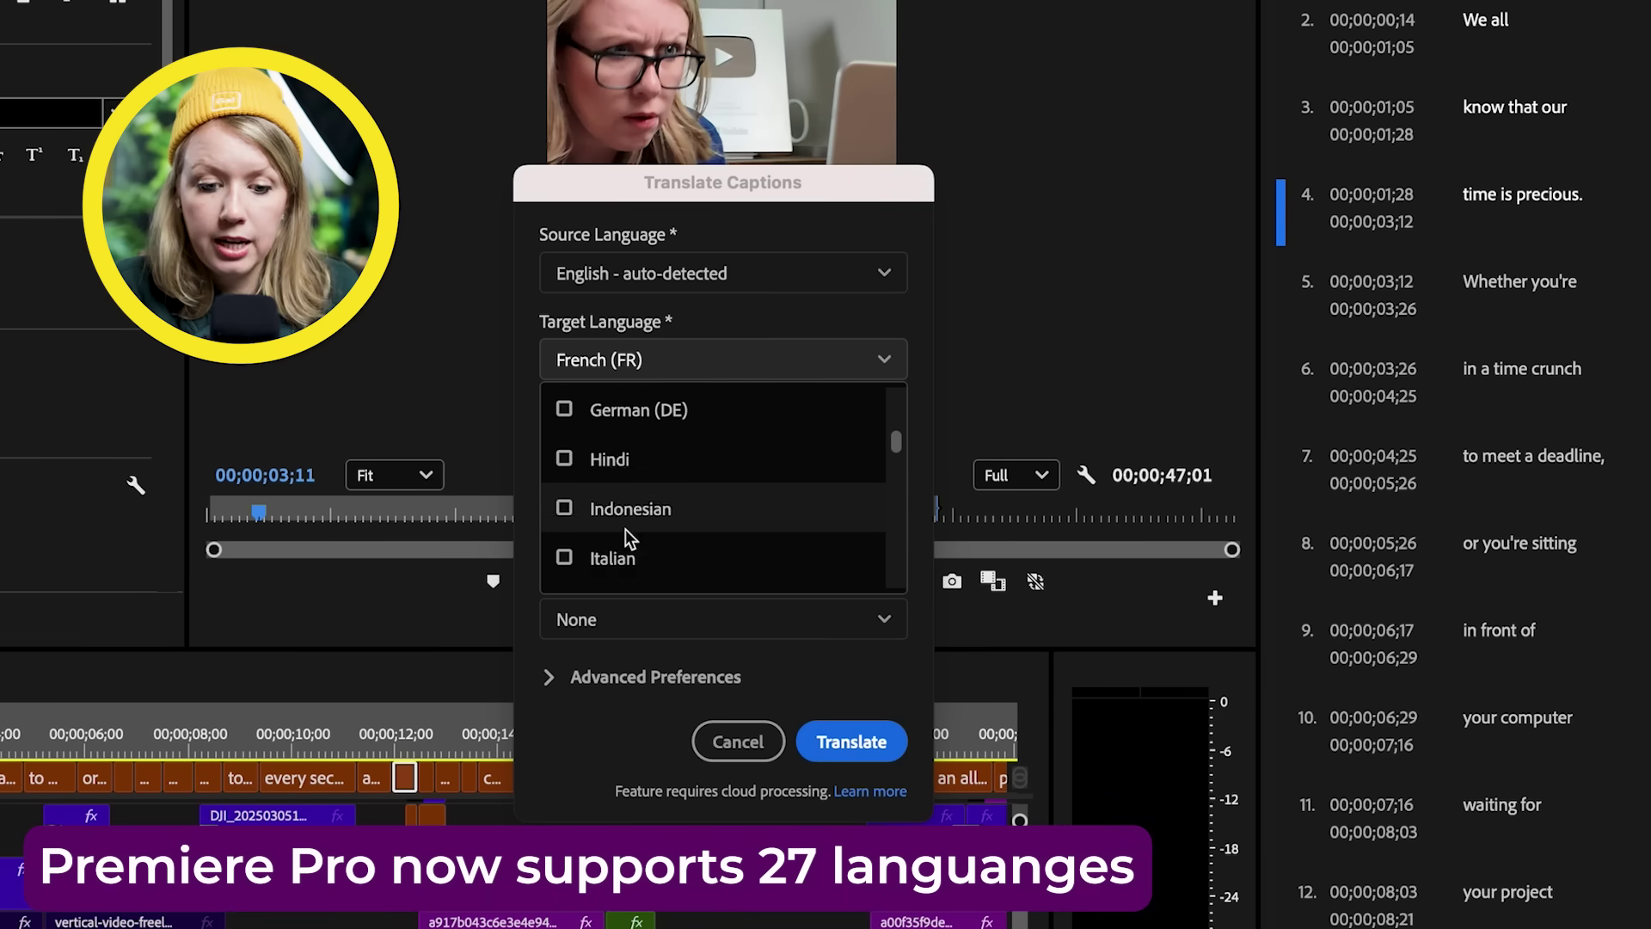
left_click(565, 474)
left_click(736, 619)
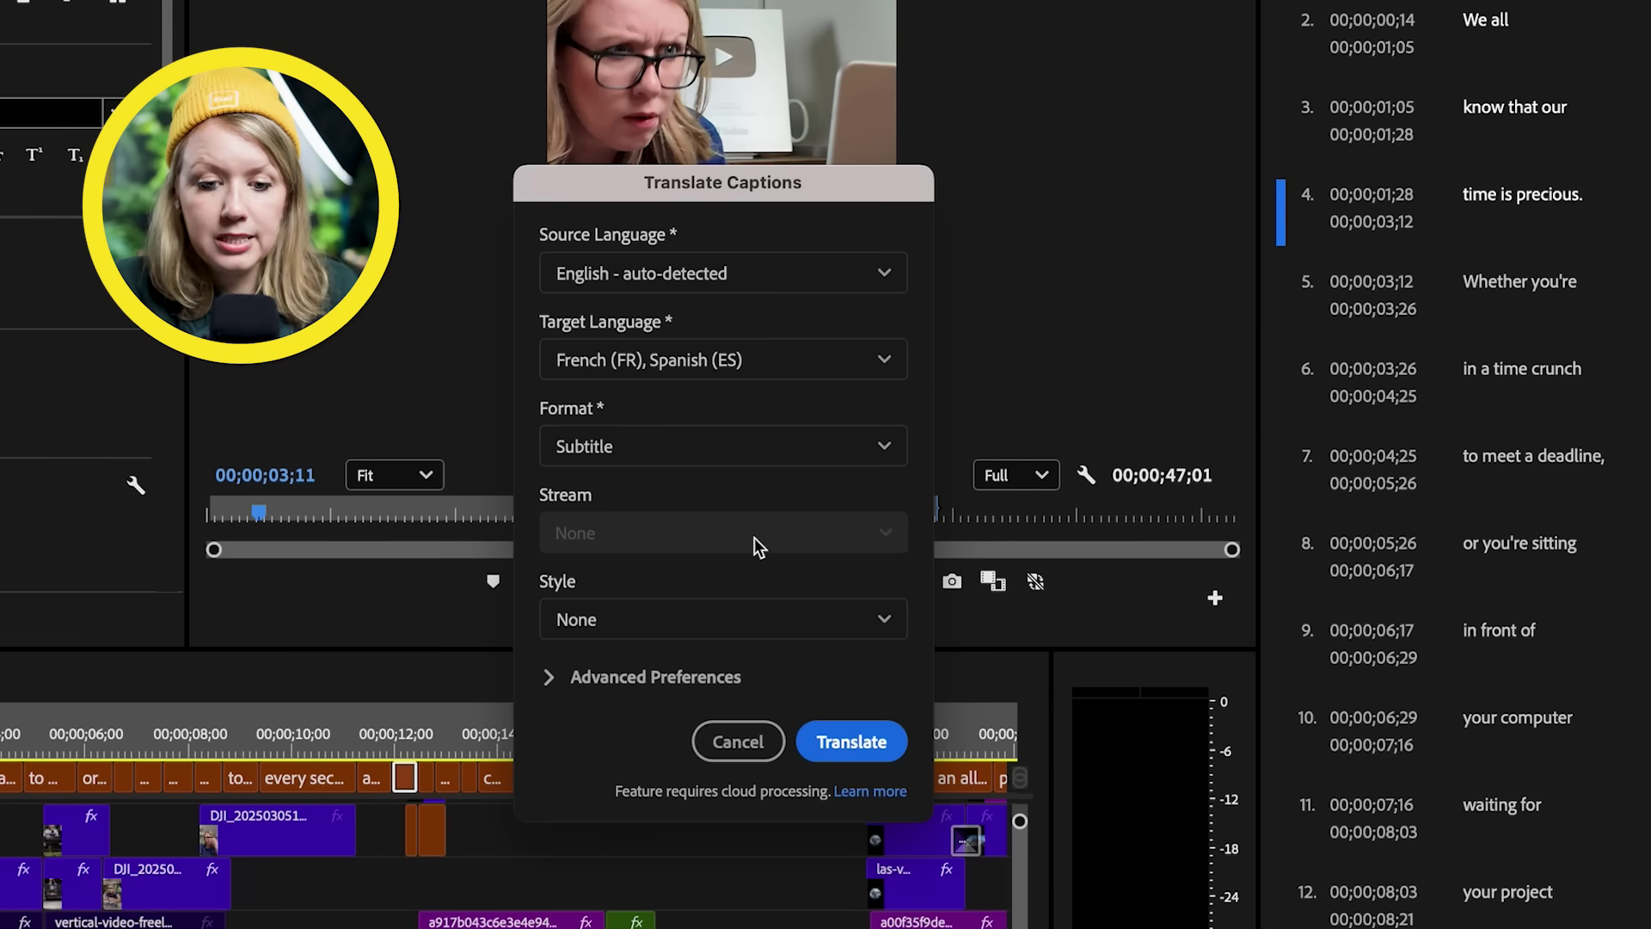
Style translations with Text Style 1, single lines up to 20 characters, and start translating.
left_click(753, 614)
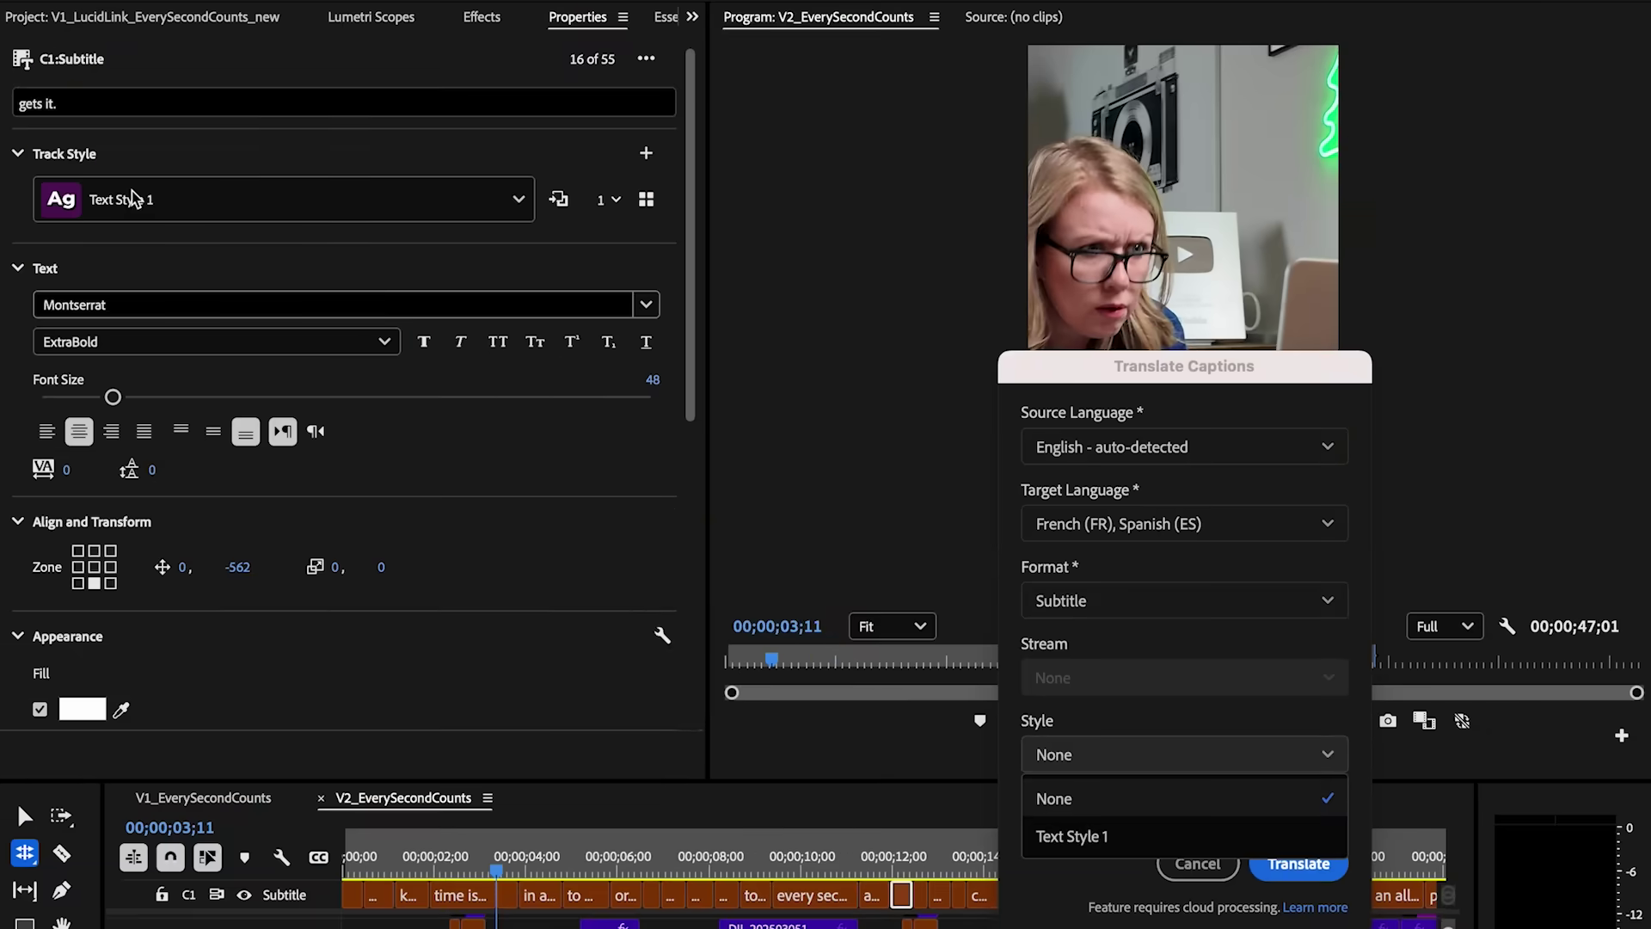
left_click(1088, 835)
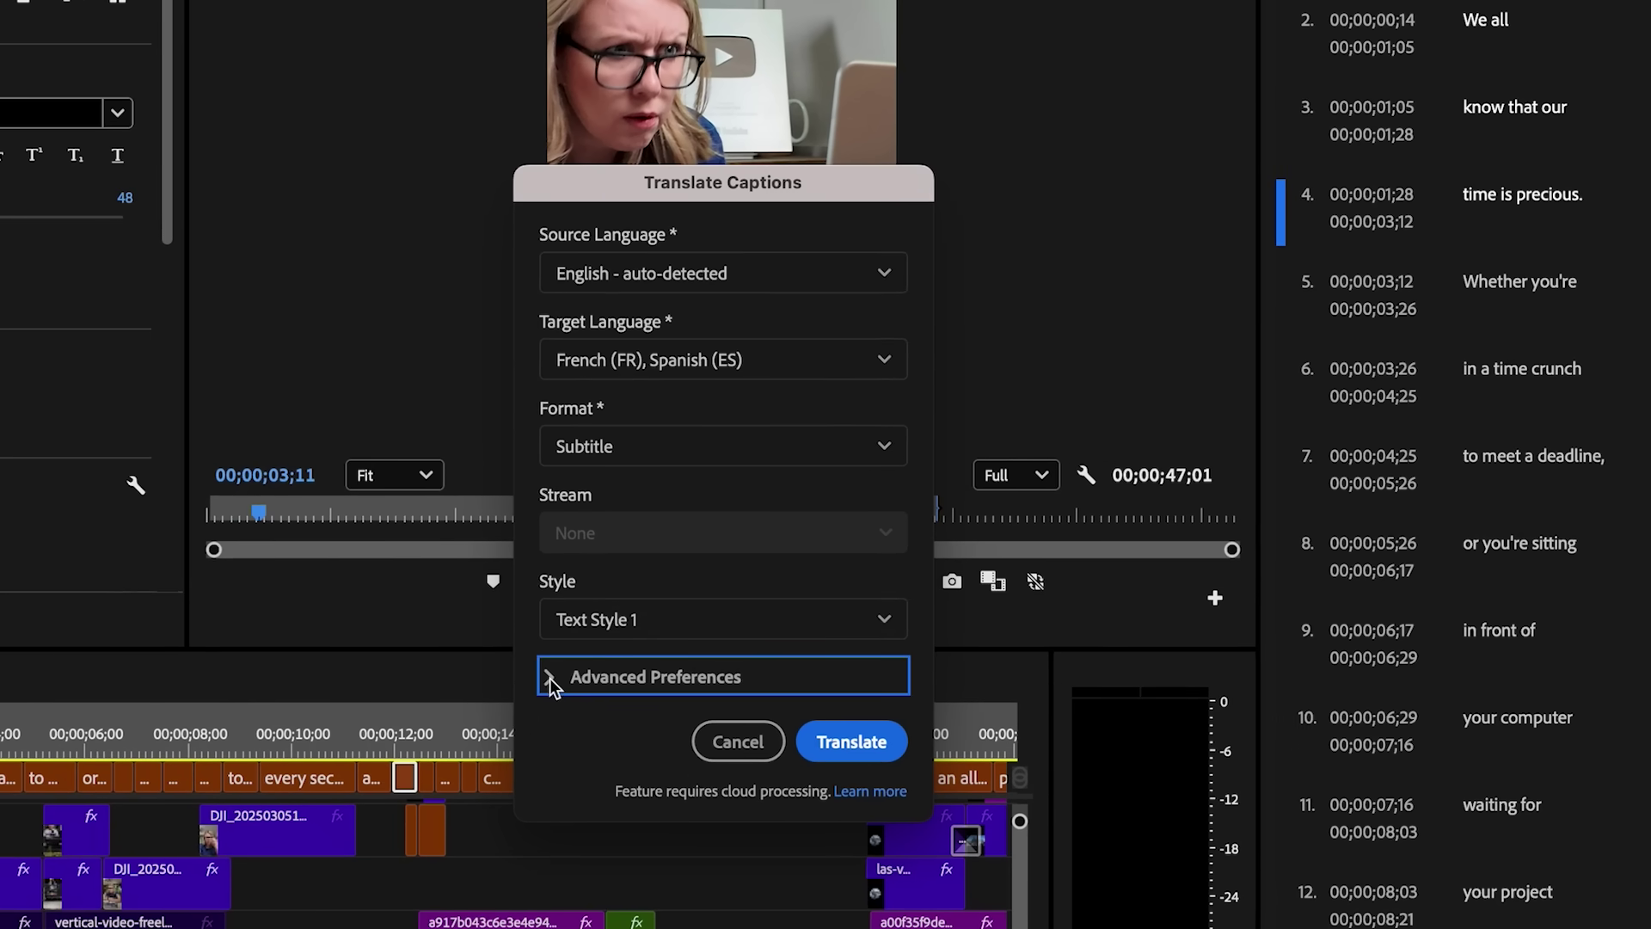
left_click(549, 678)
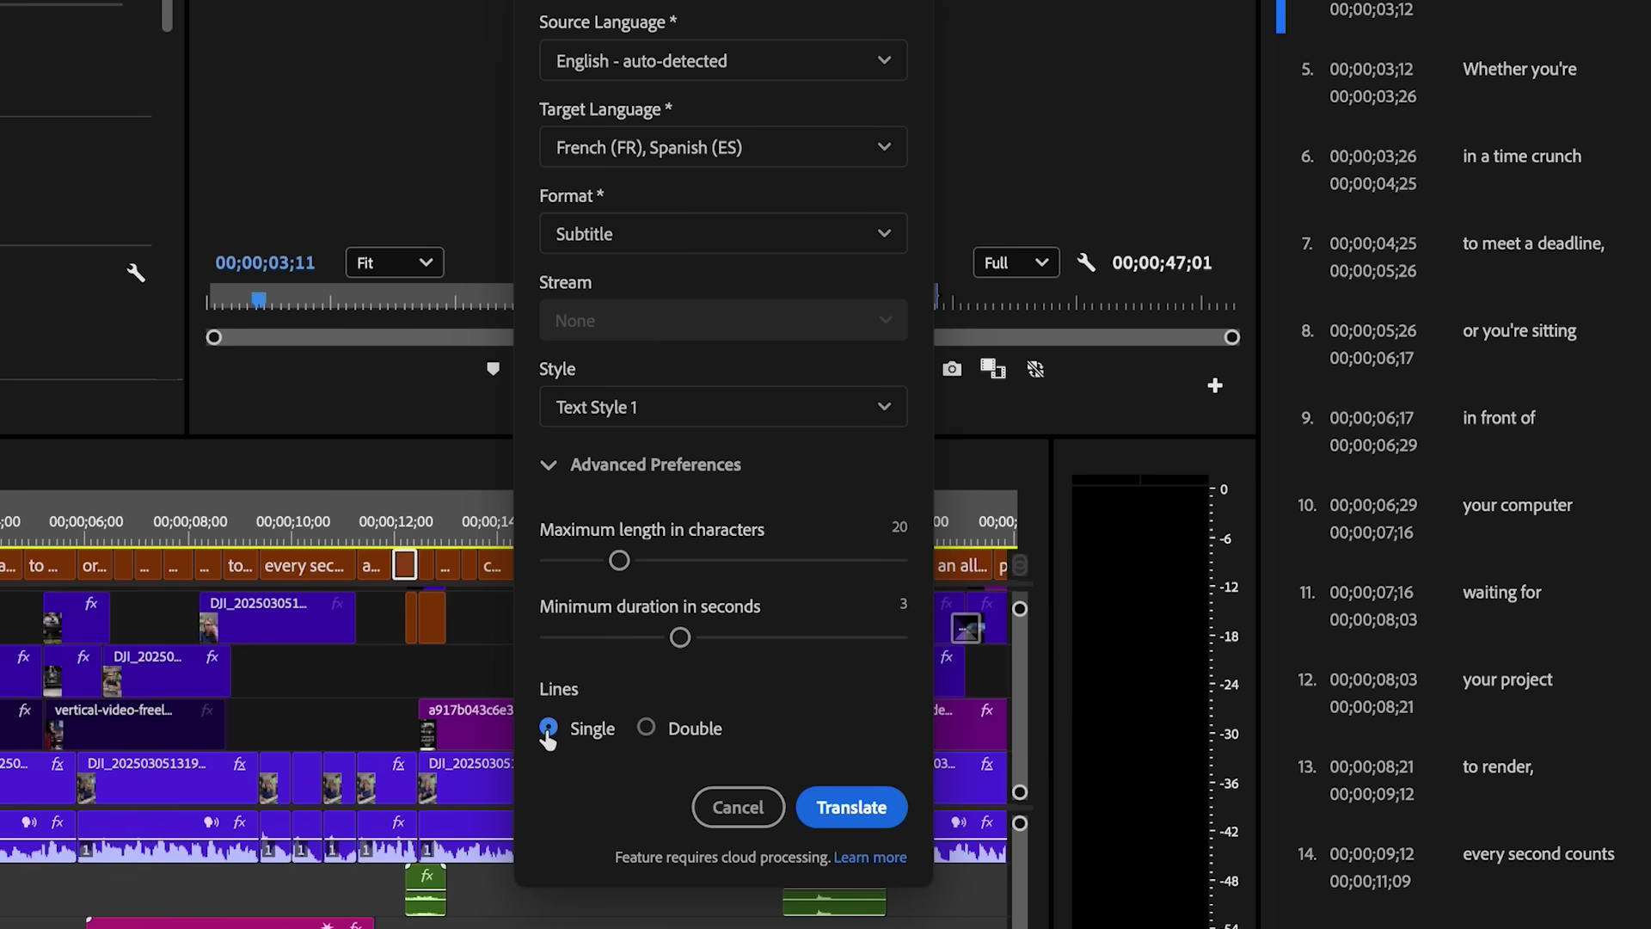
left_click(851, 808)
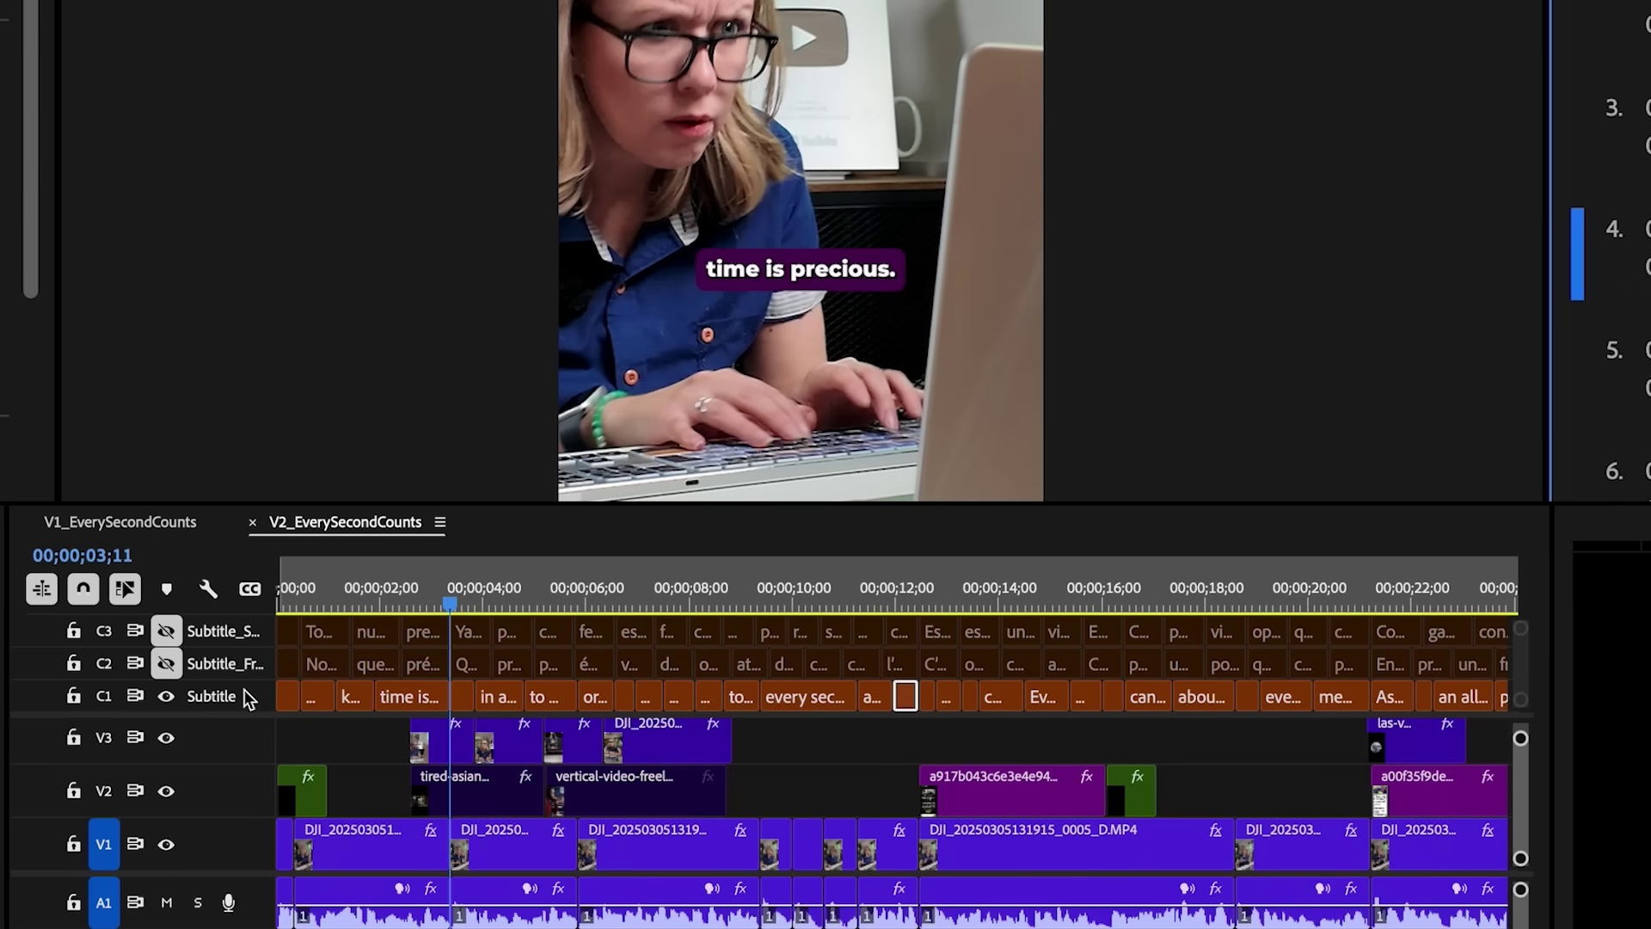
With the French and Spanish caption tracks added, use the English C1 track visibility toggle.
left_click(166, 703)
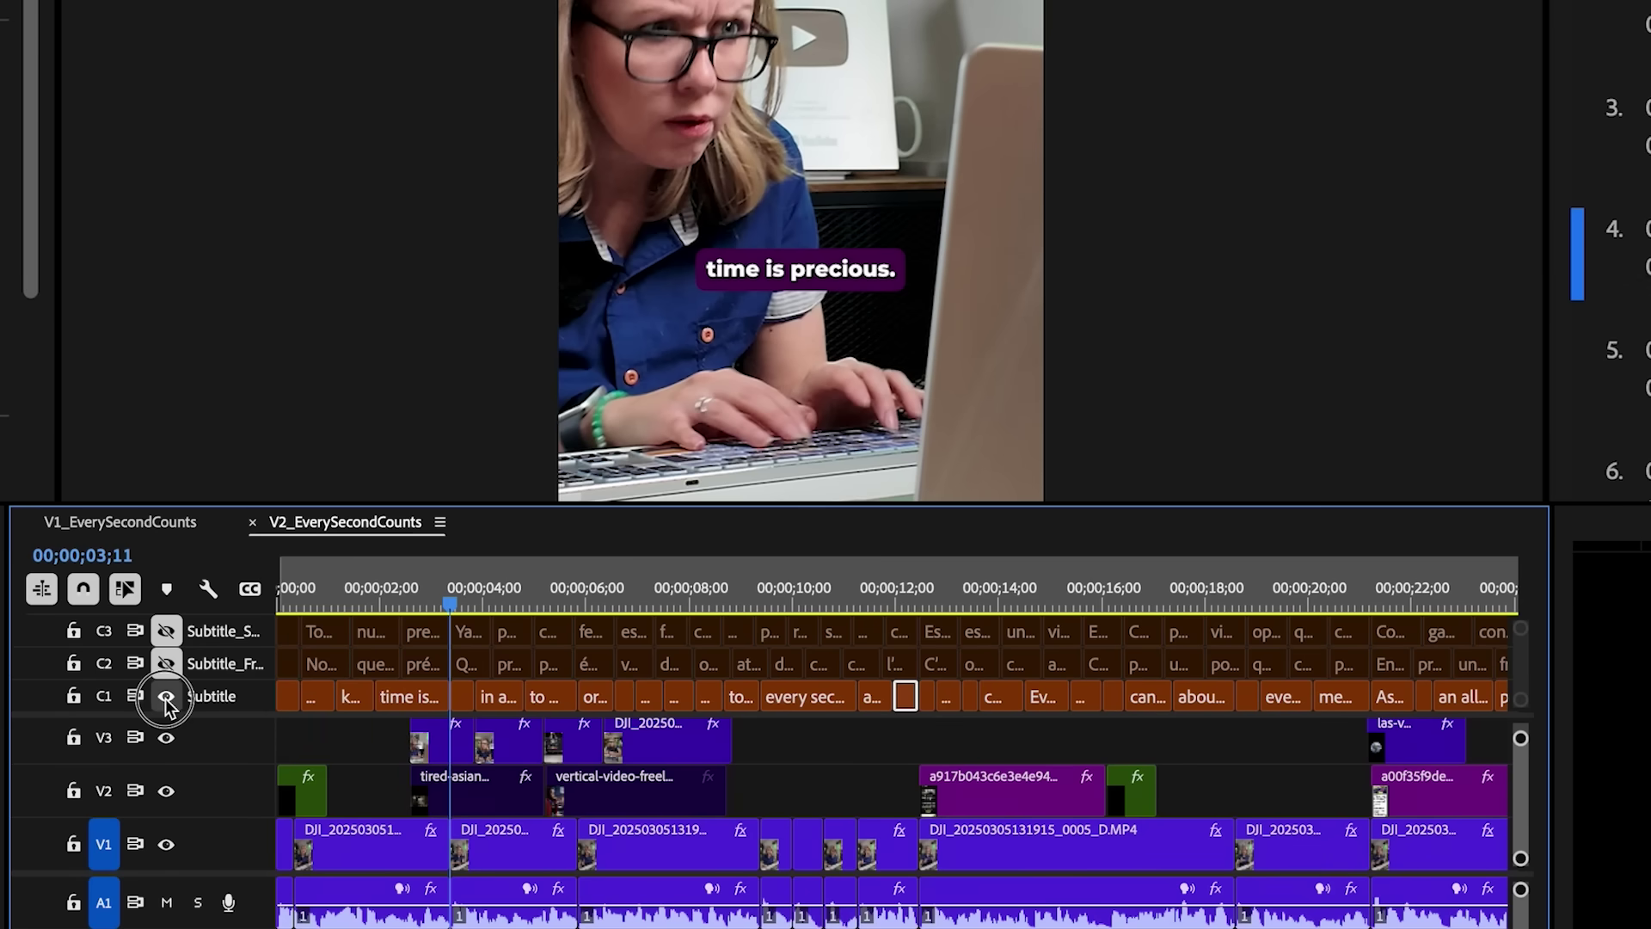
Show only the French caption track and give its captions a green background.
left_click(167, 698)
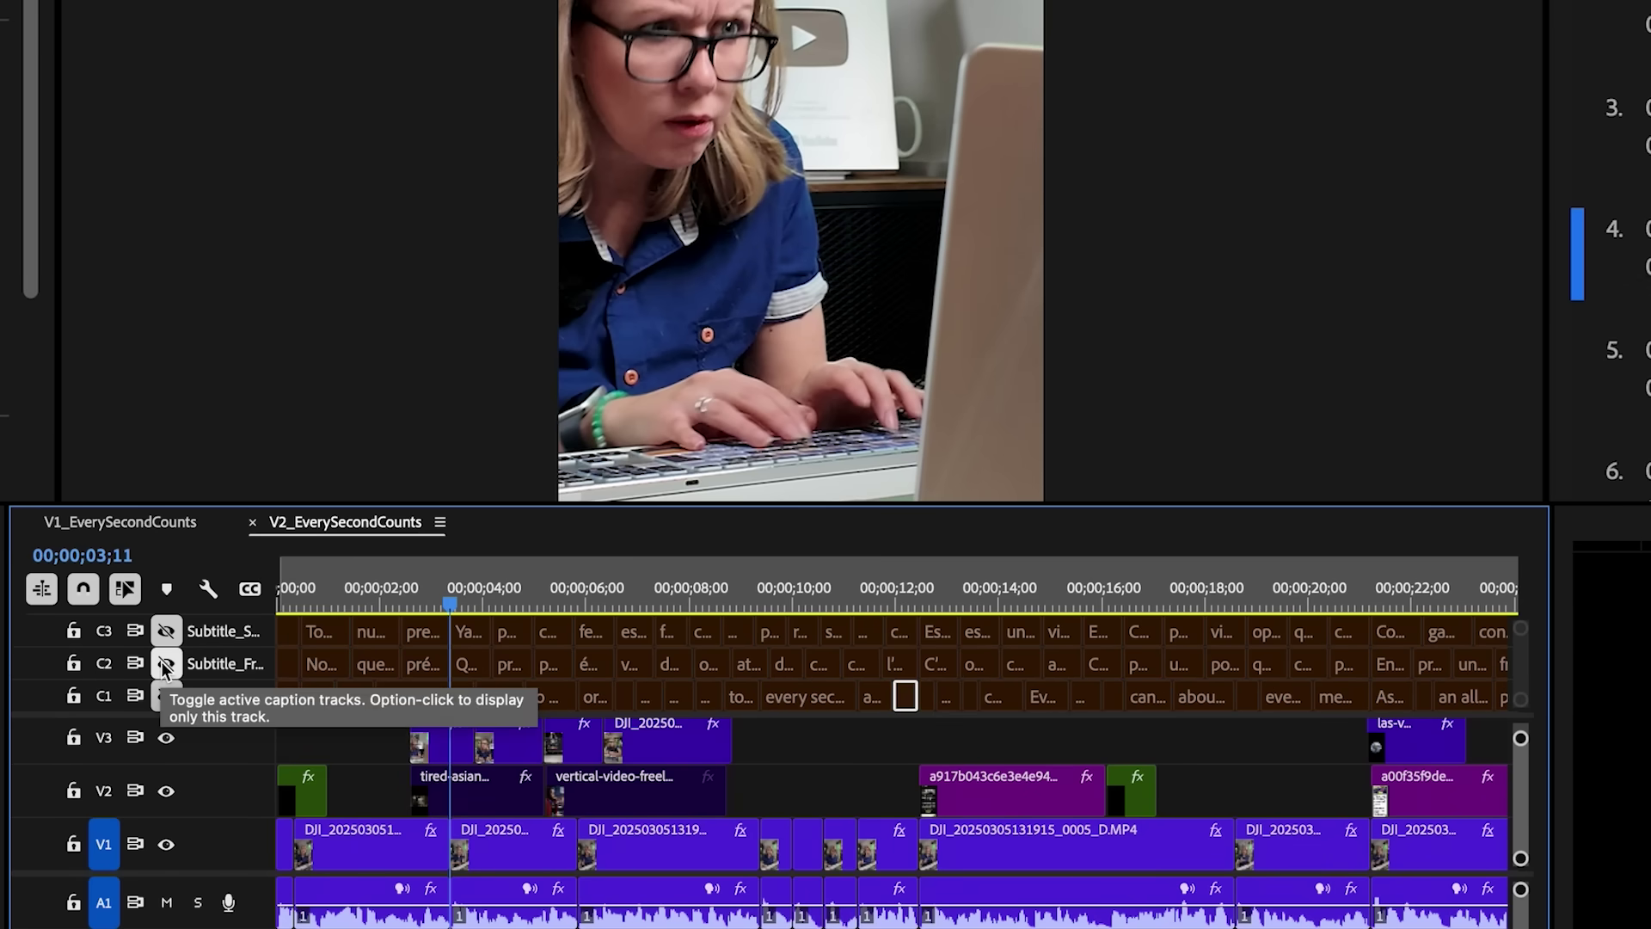
left_click(166, 666)
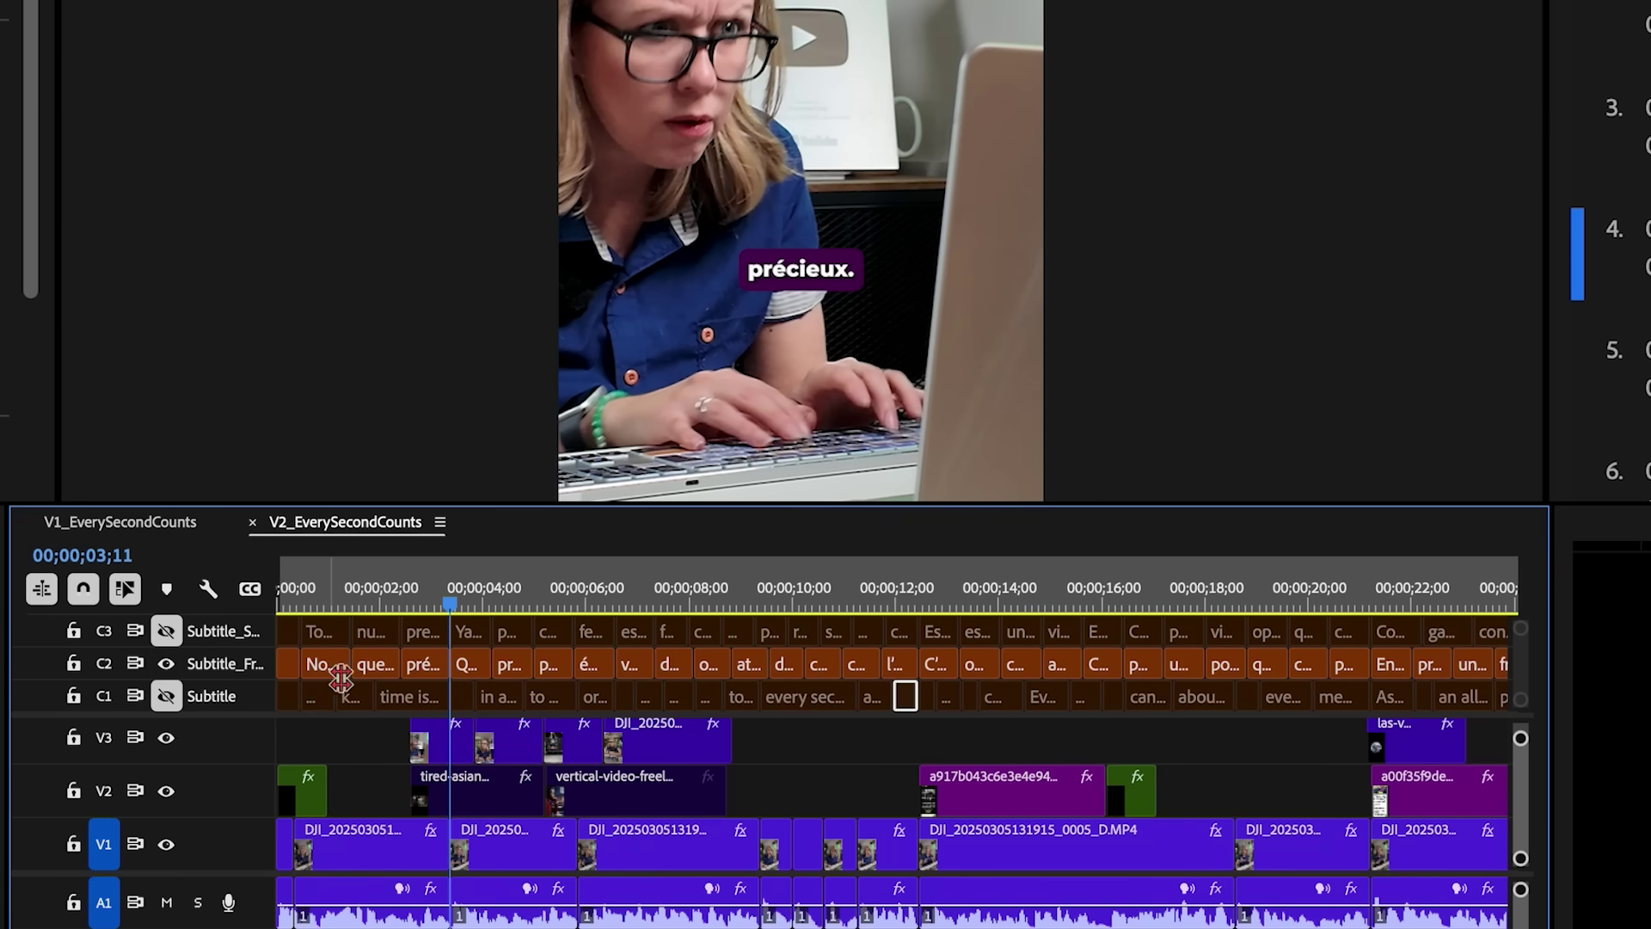
left_click_drag(454, 604, 408, 602)
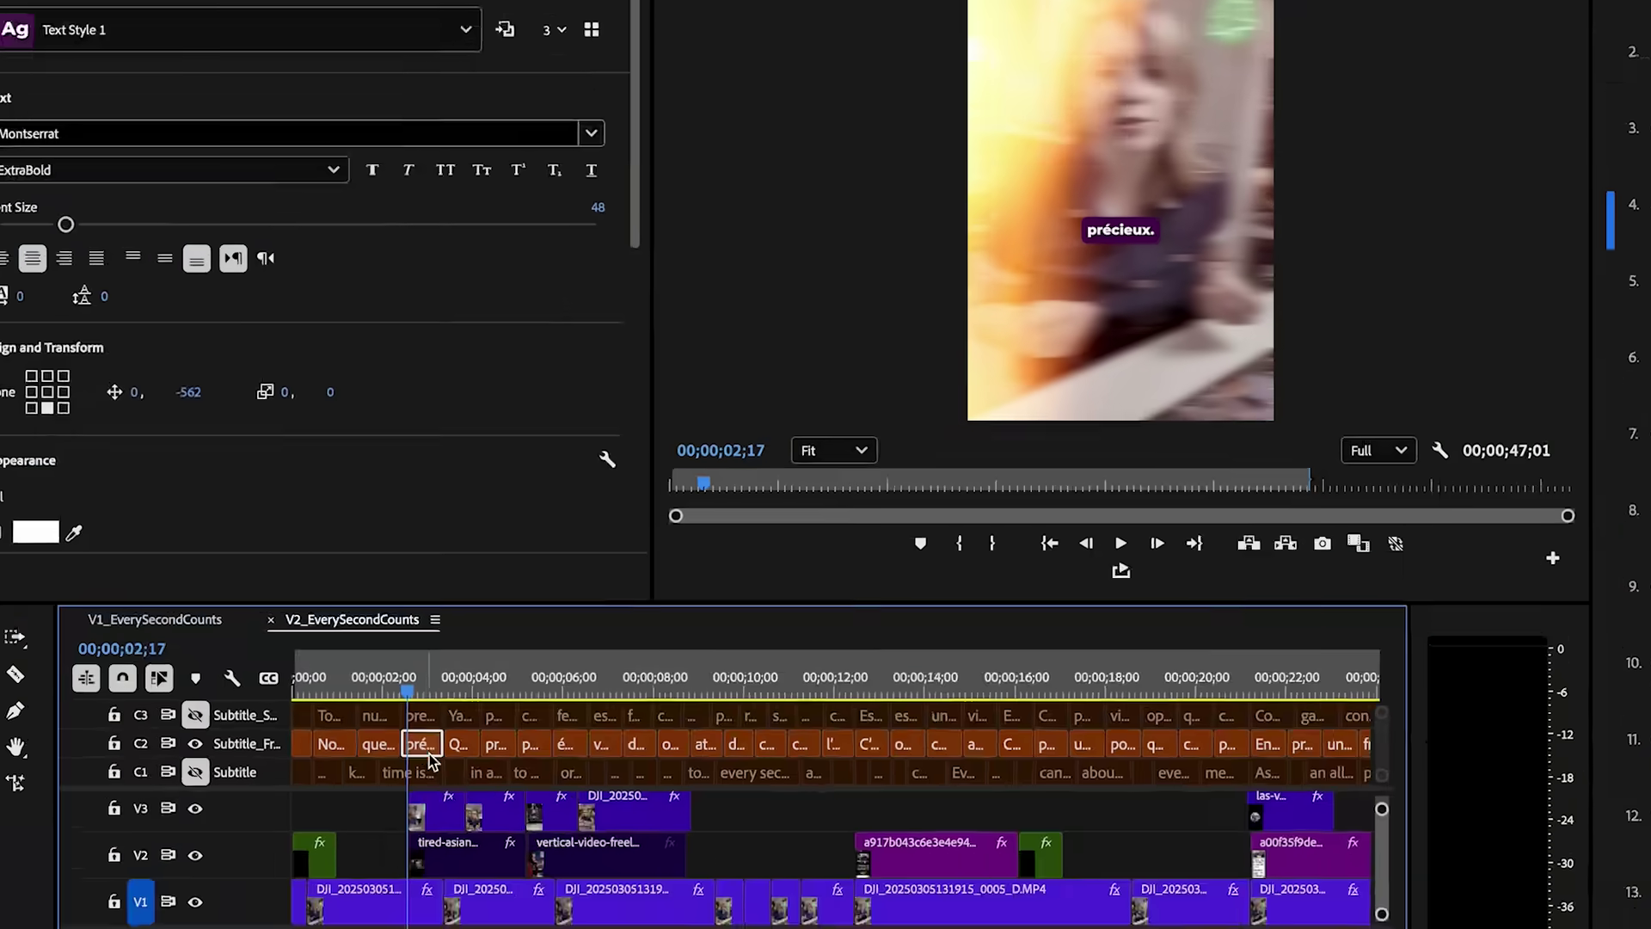
scroll(171, 0, "down", 5)
left_click(78, 282)
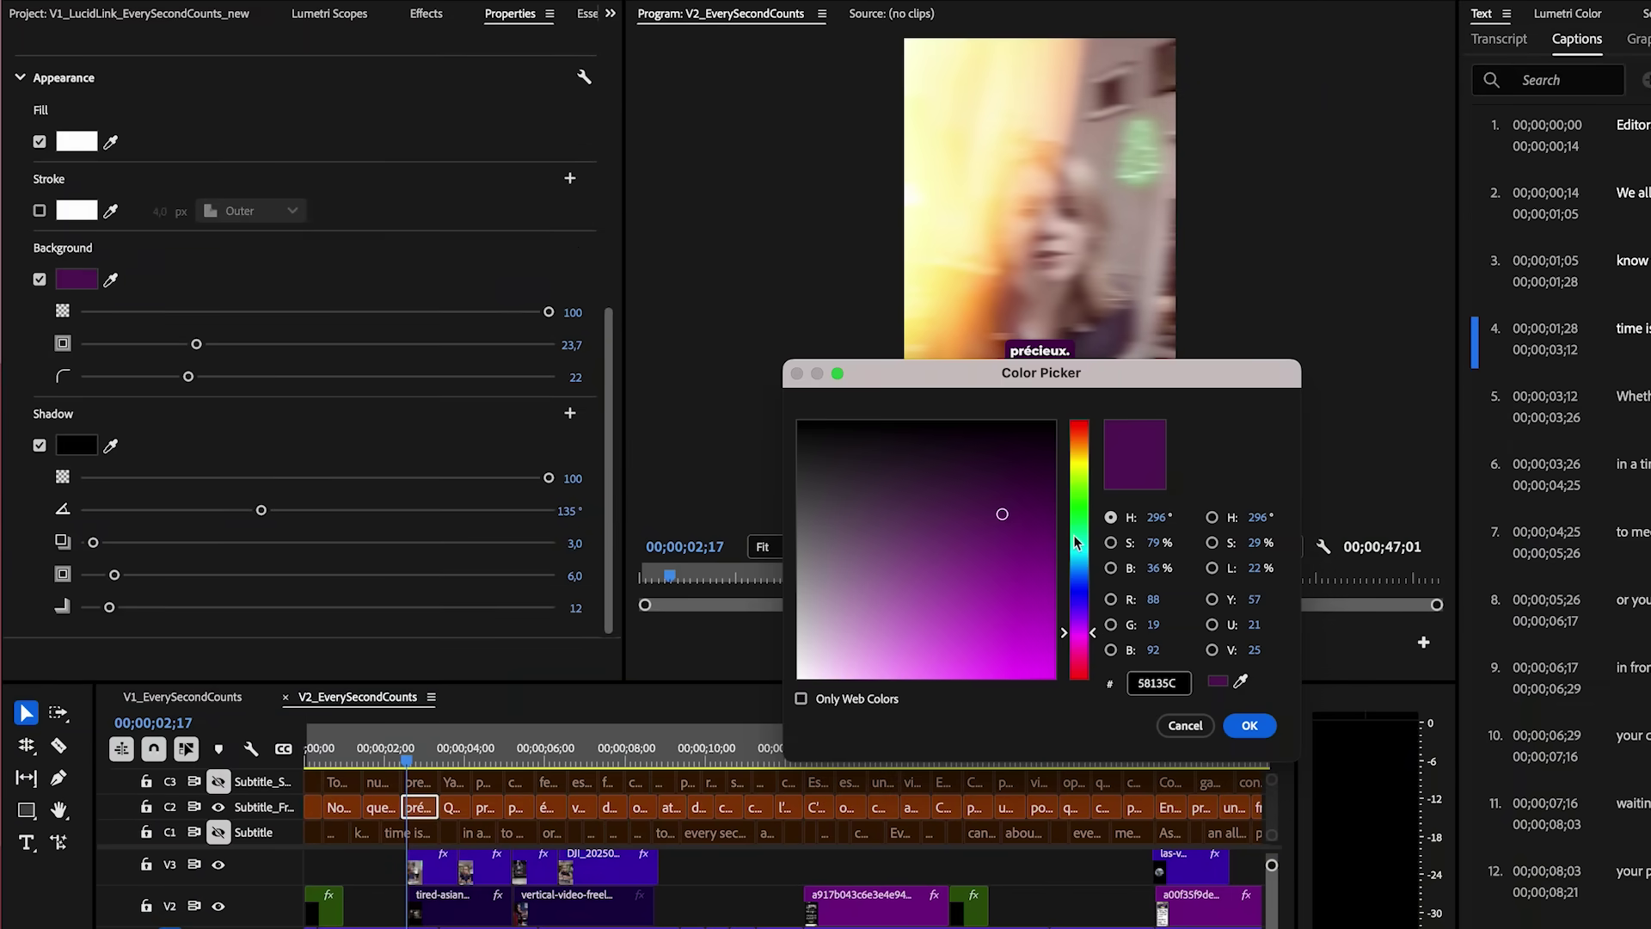
left_click_drag(1075, 541, 1086, 511)
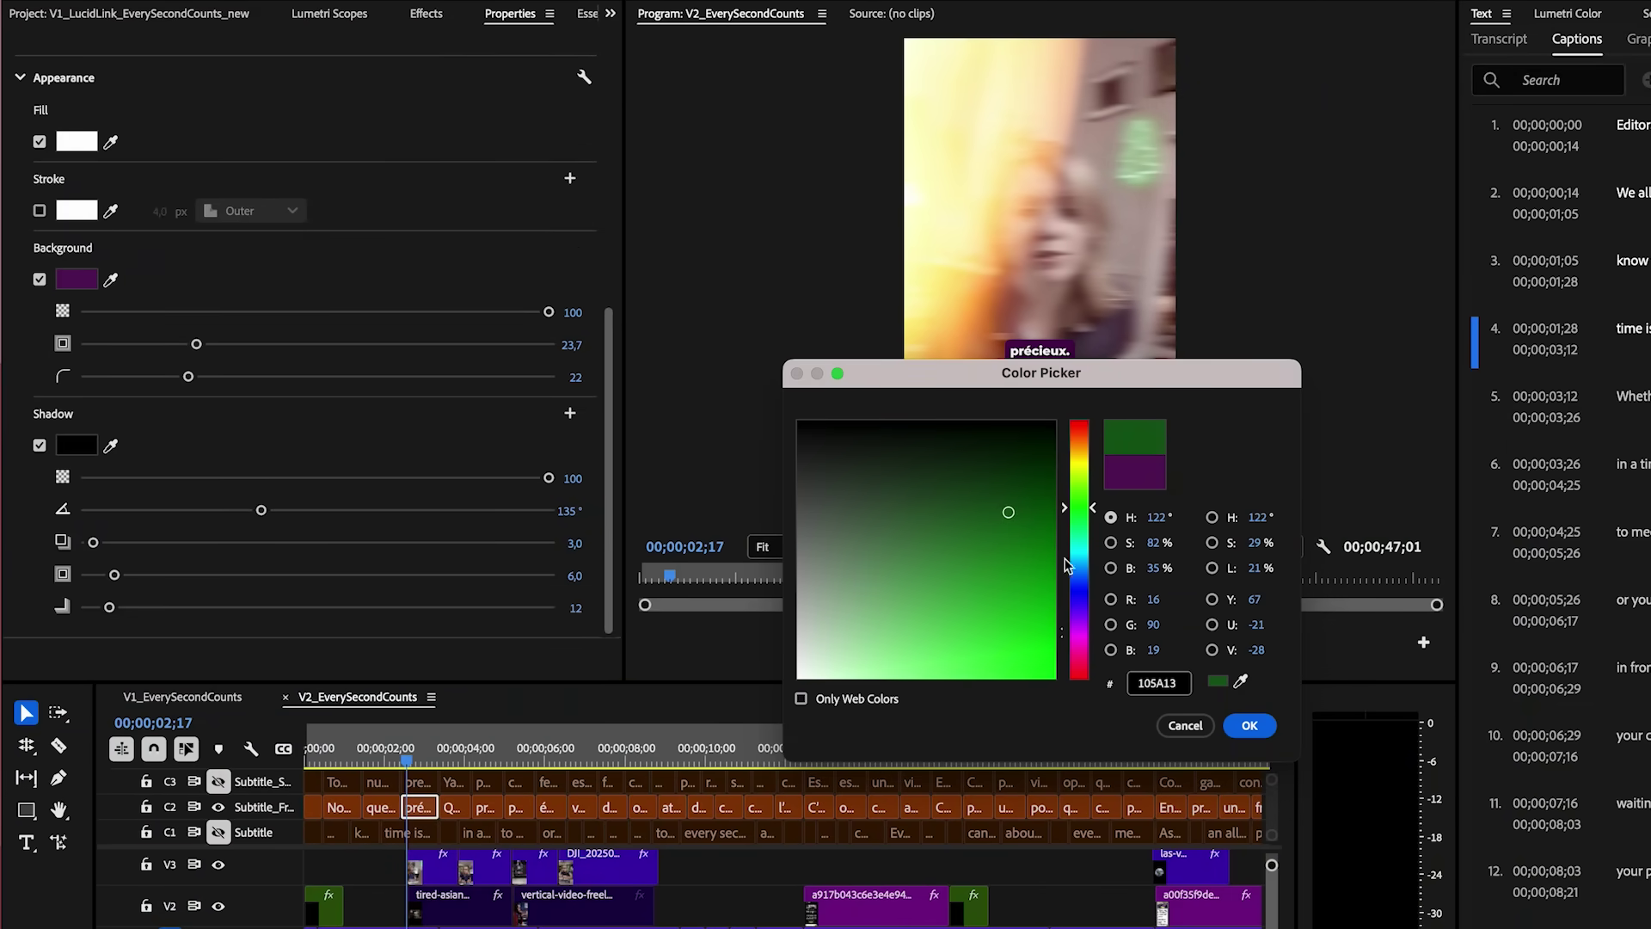
left_click(1249, 724)
Save the green look as the track style 'Text Style - green' and preview it over other footage.
scroll(517, 263, "up", 5)
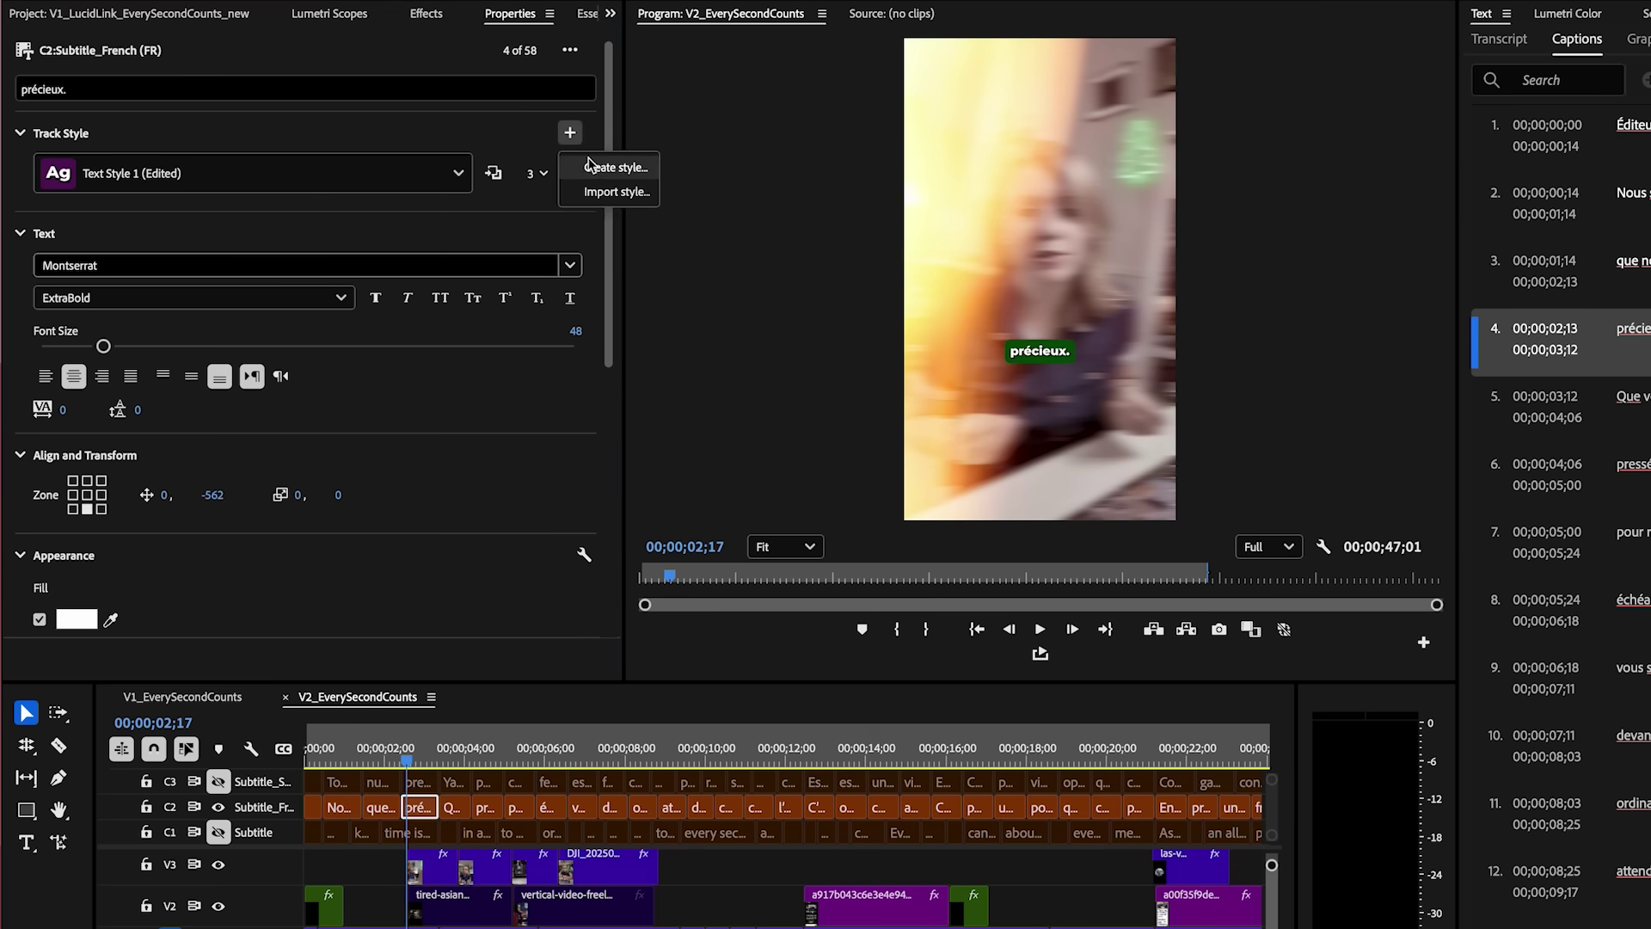
left_click(591, 165)
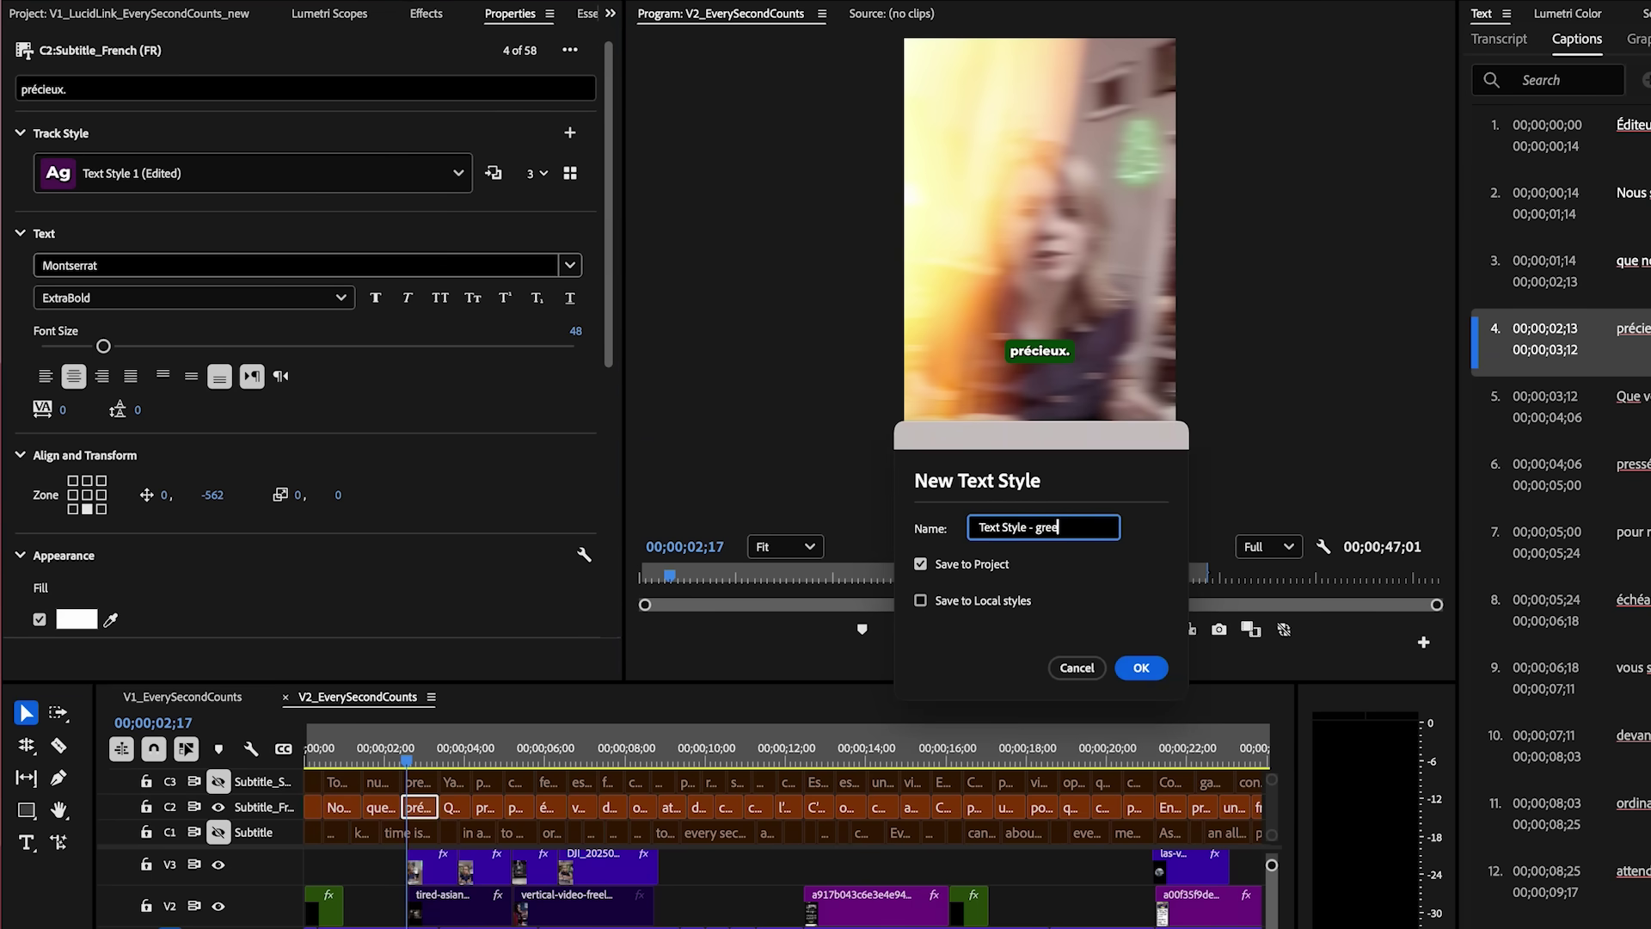
left_click(1143, 668)
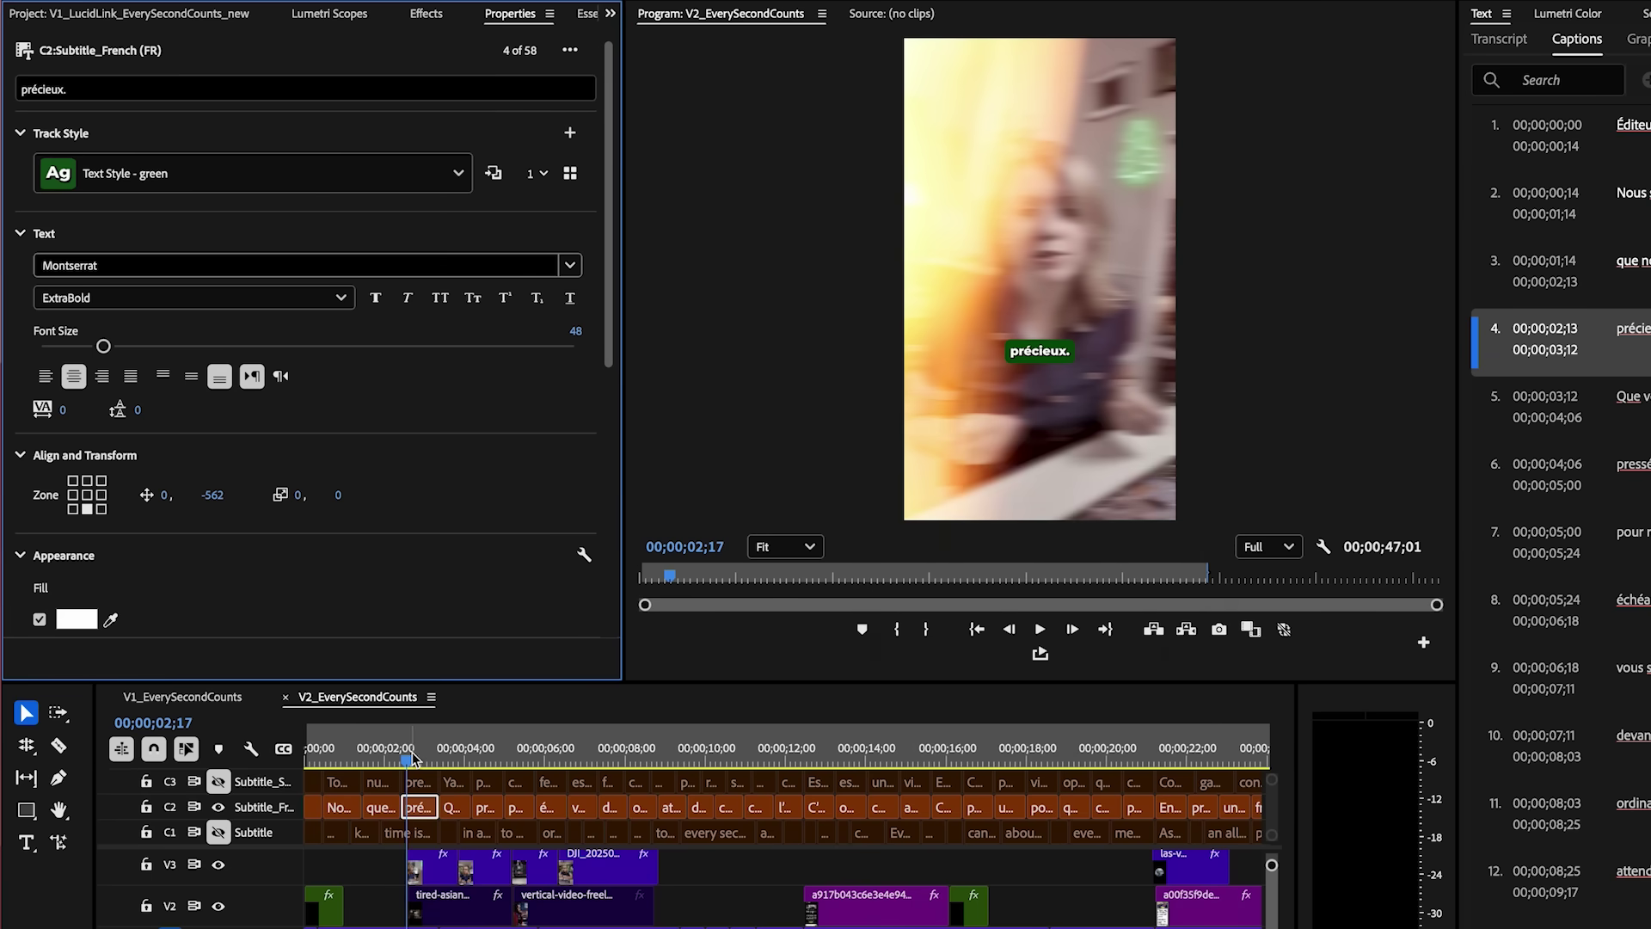
left_click_drag(412, 756, 338, 760)
Show the Spanish caption track and give its captions a red background.
left_click(218, 807)
left_click(219, 781)
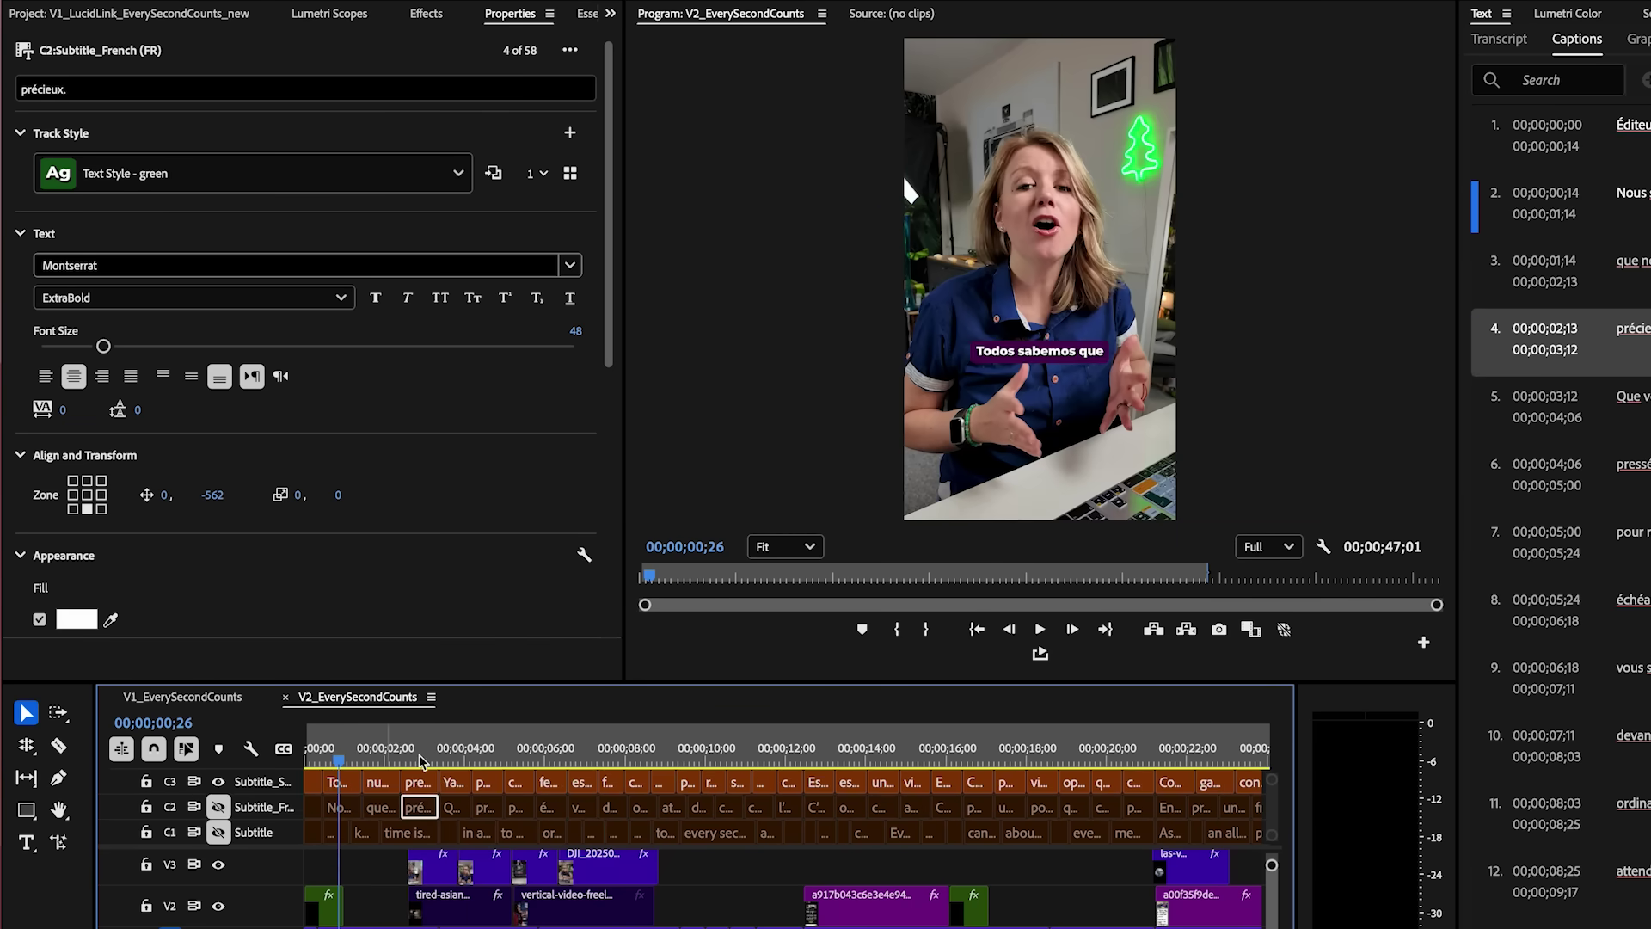
left_click(389, 760)
scroll(508, 461, "down", 5)
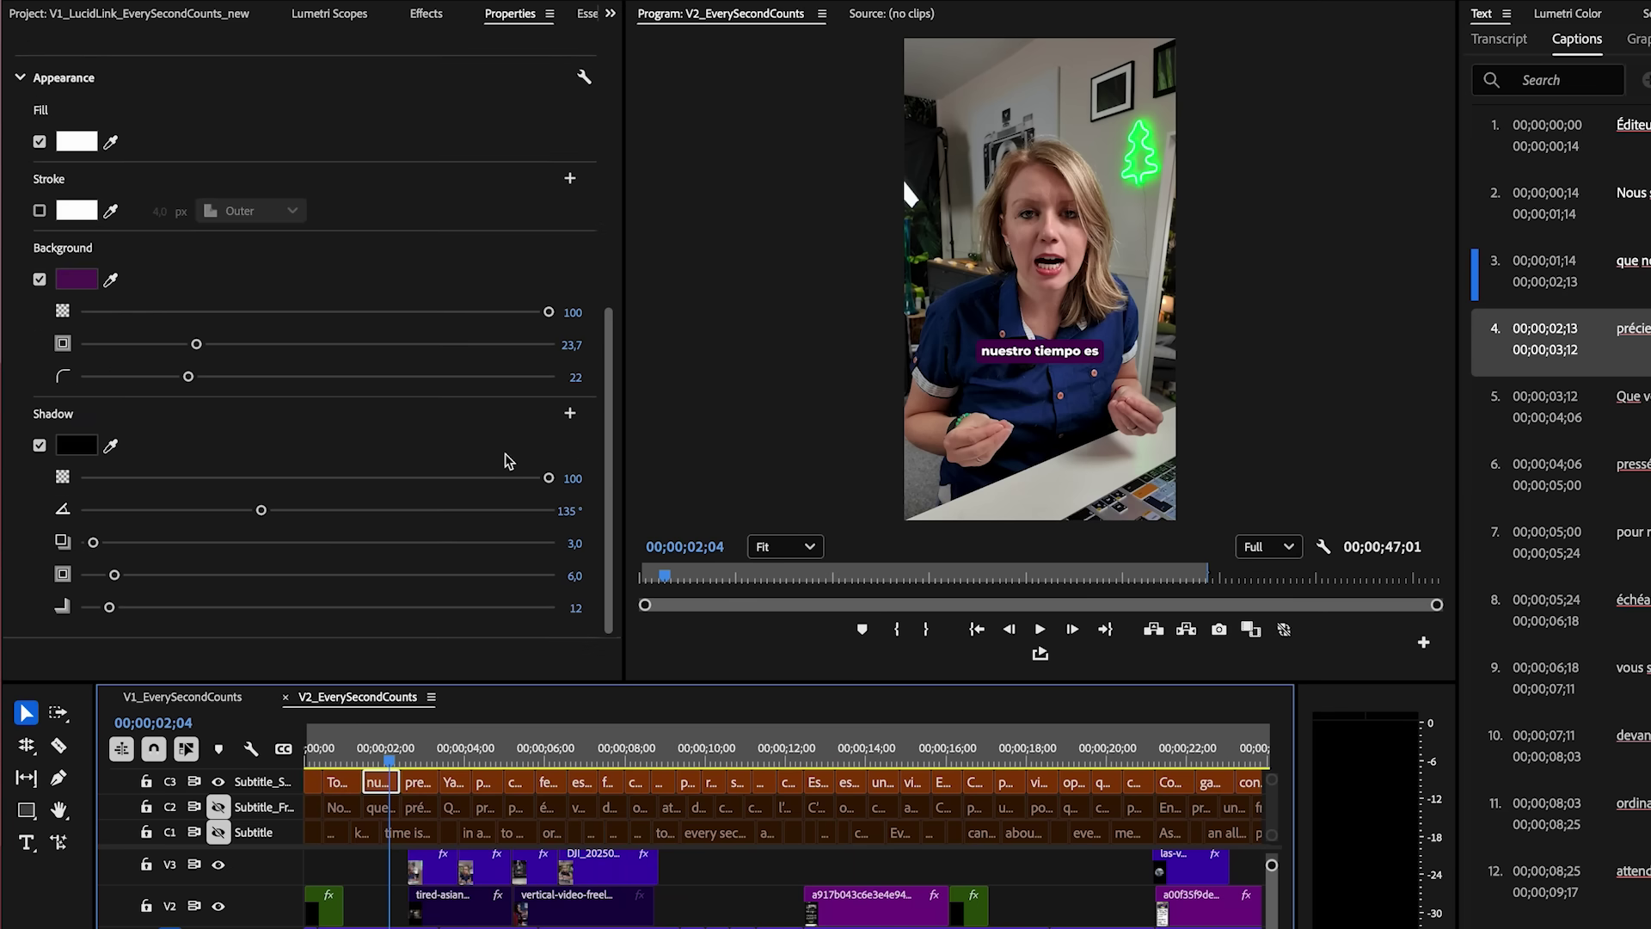
left_click(73, 279)
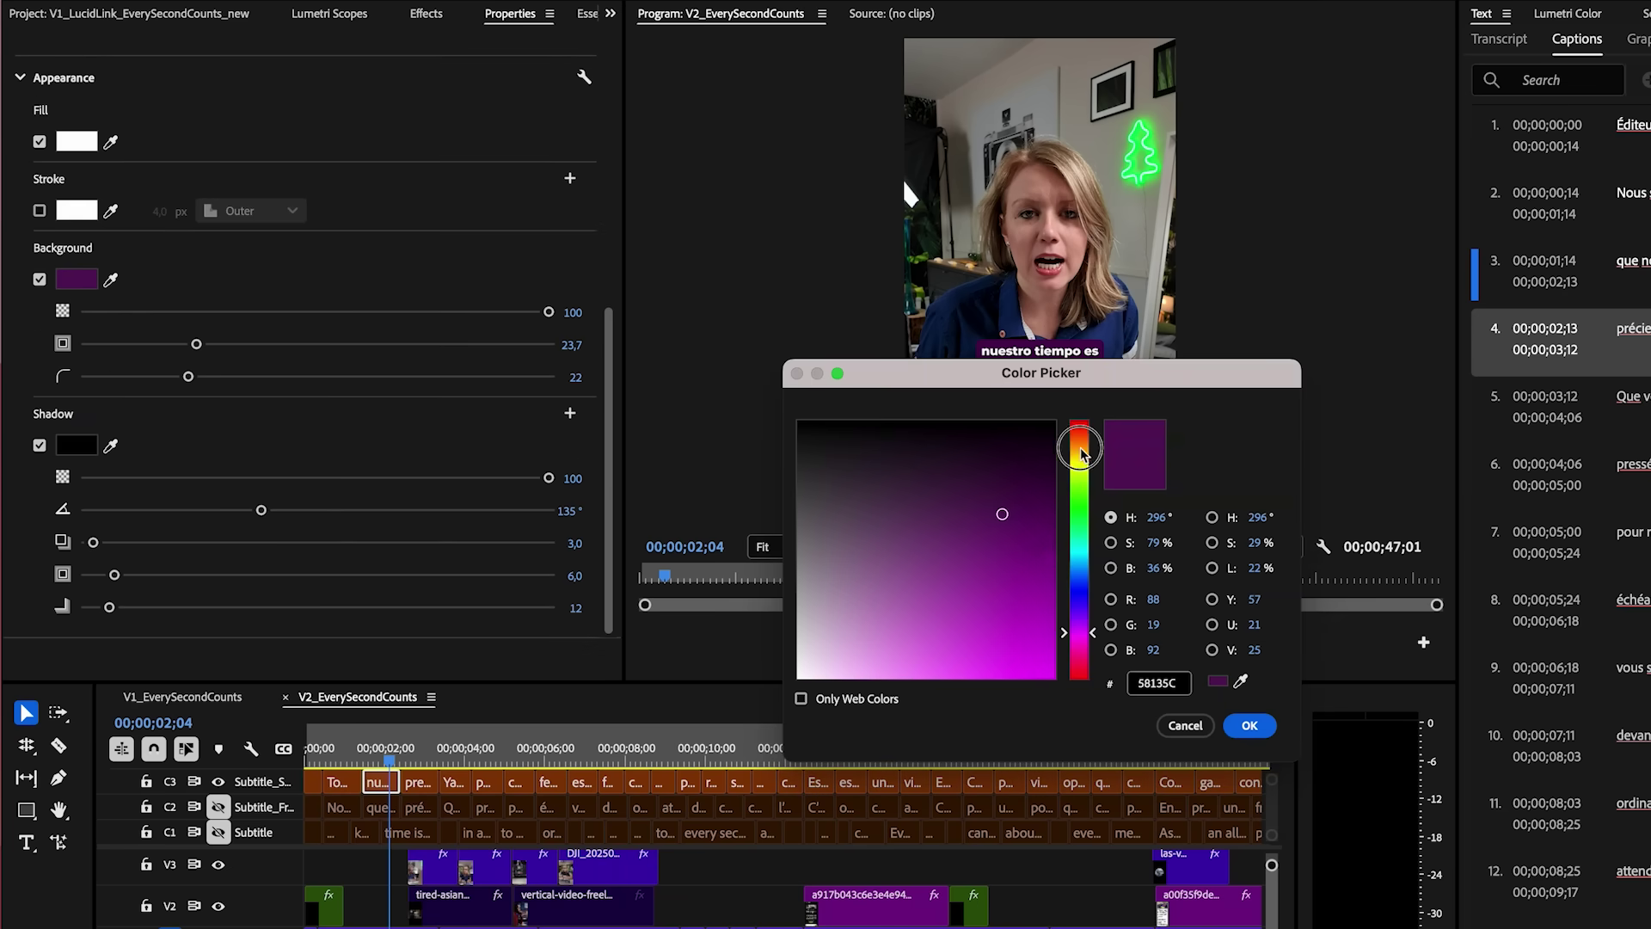
left_click_drag(1082, 455, 1082, 430)
left_click(1185, 726)
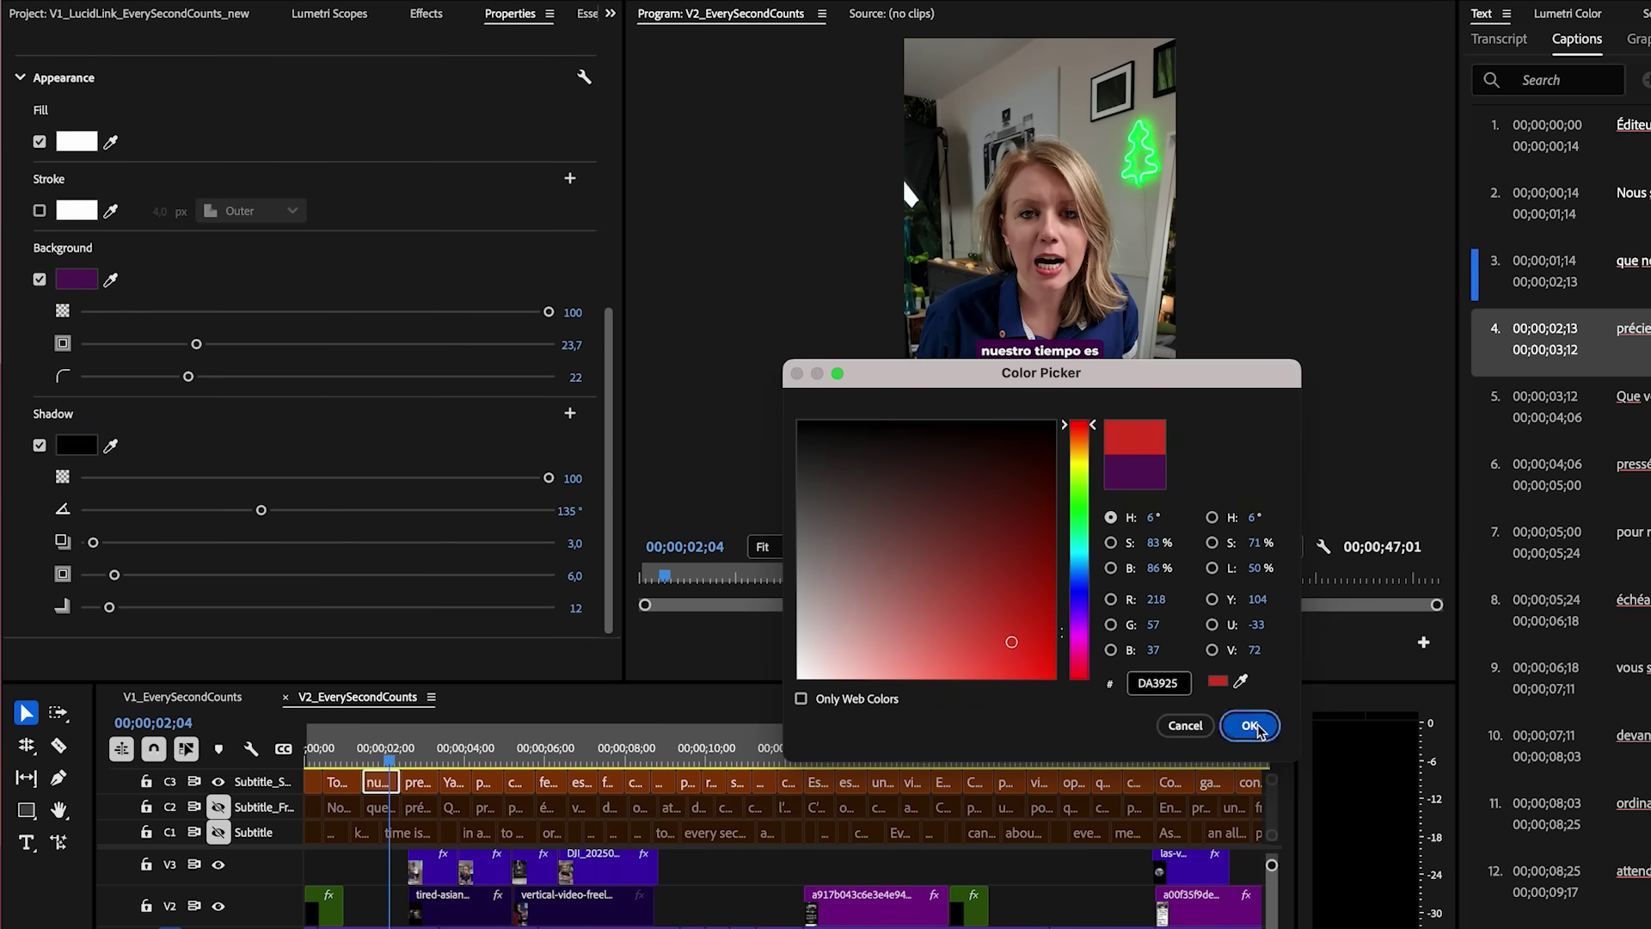
Show the Spanish captions alongside the French ones and lower the French captions to Position Y -458.
left_click(219, 806, "alt")
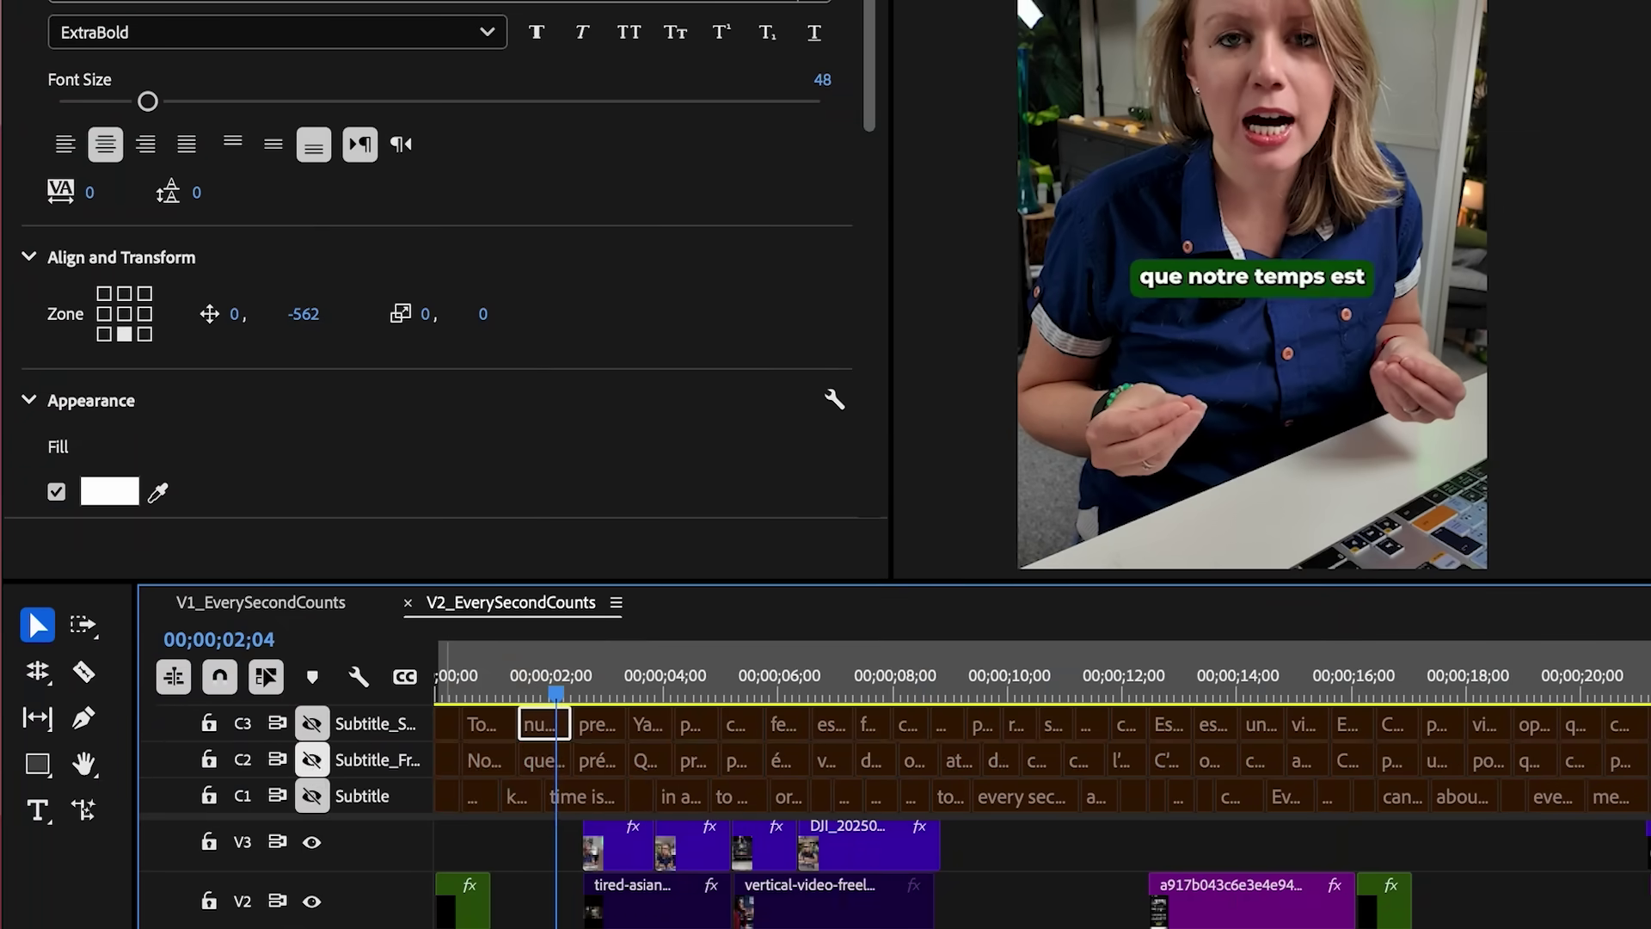
left_click(312, 760)
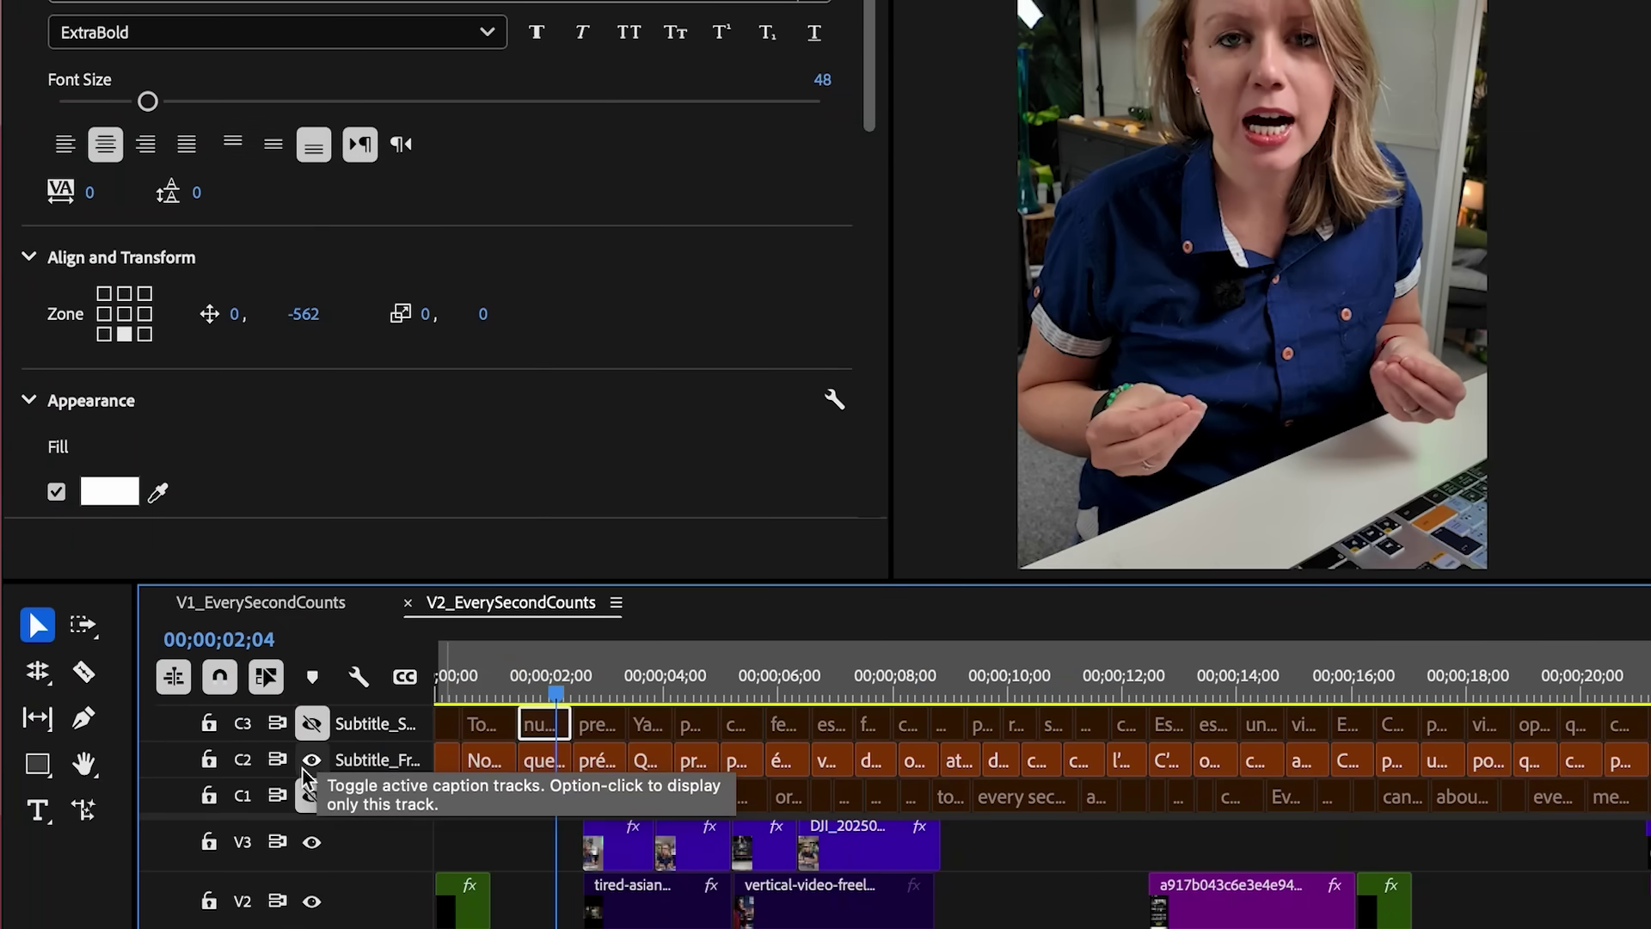
left_click(311, 724)
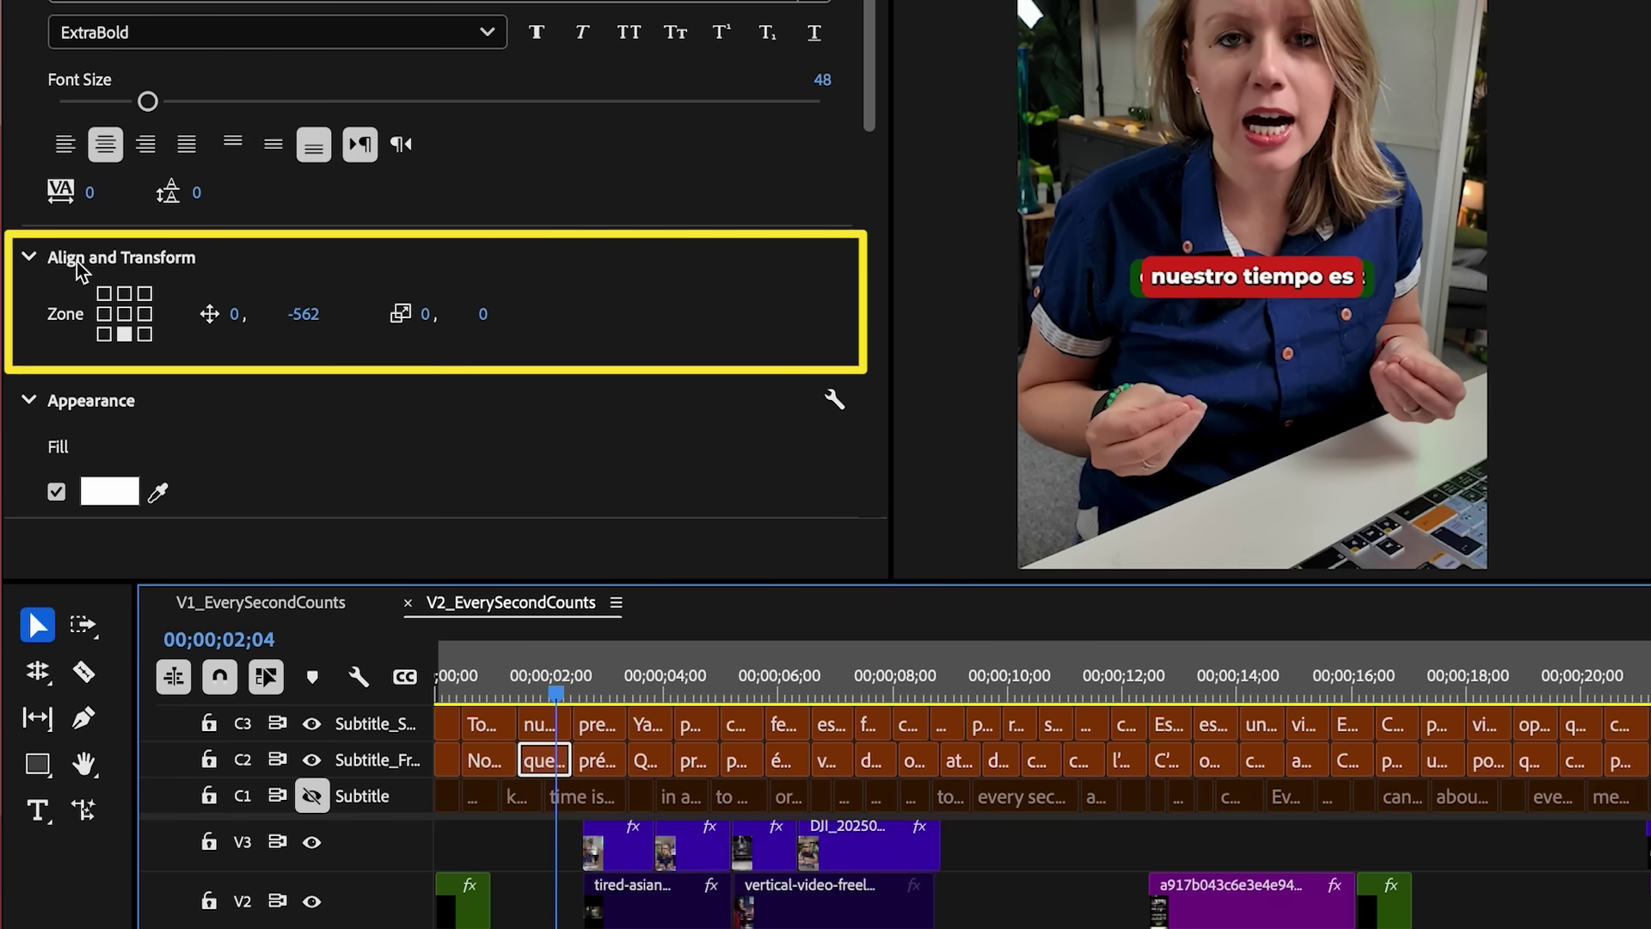
left_click_drag(300, 311, 542, 320)
Save the French caption look as the new track style 'Text Style - green v2'.
left_click(569, 131)
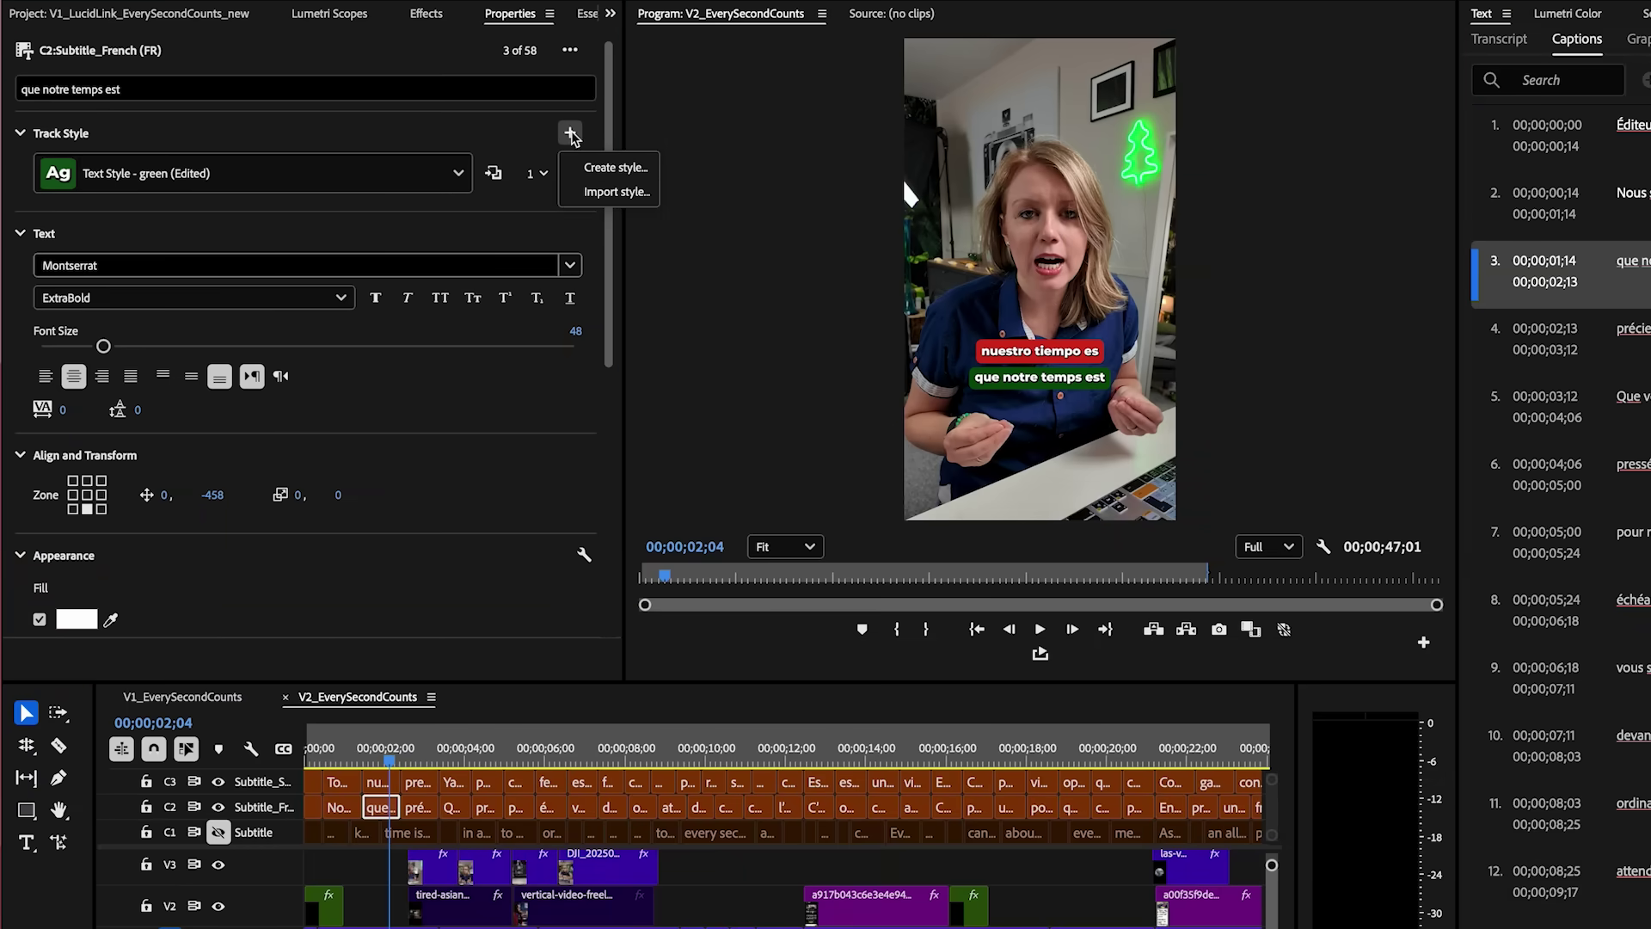
left_click(600, 169)
key("End")
type("- green")
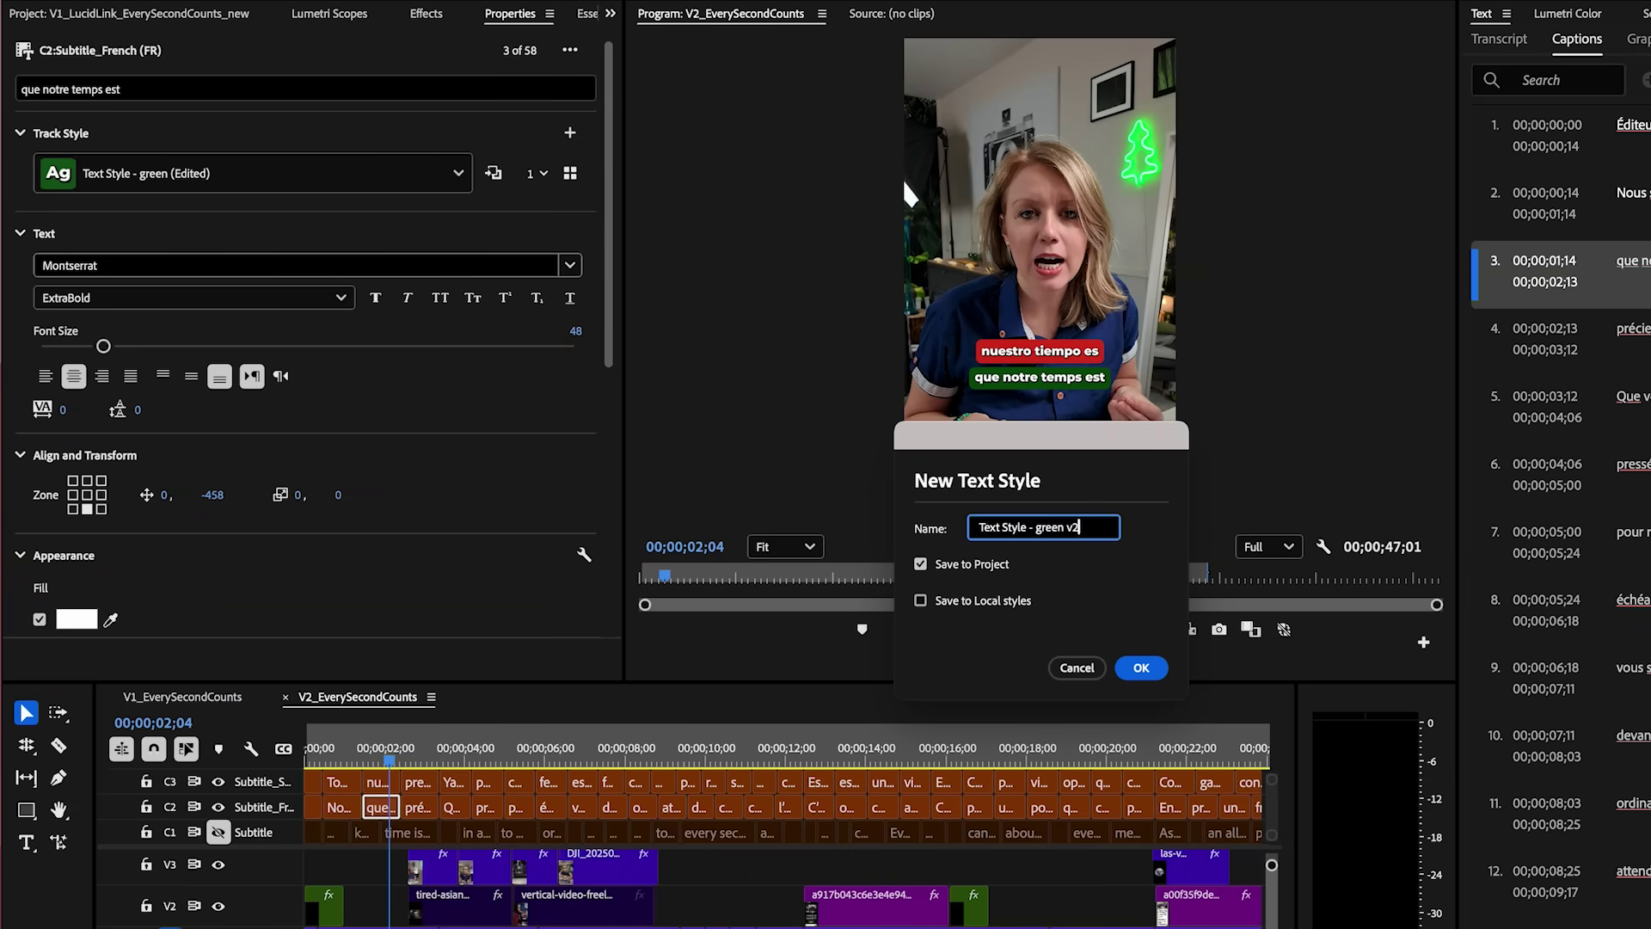
left_click(1140, 669)
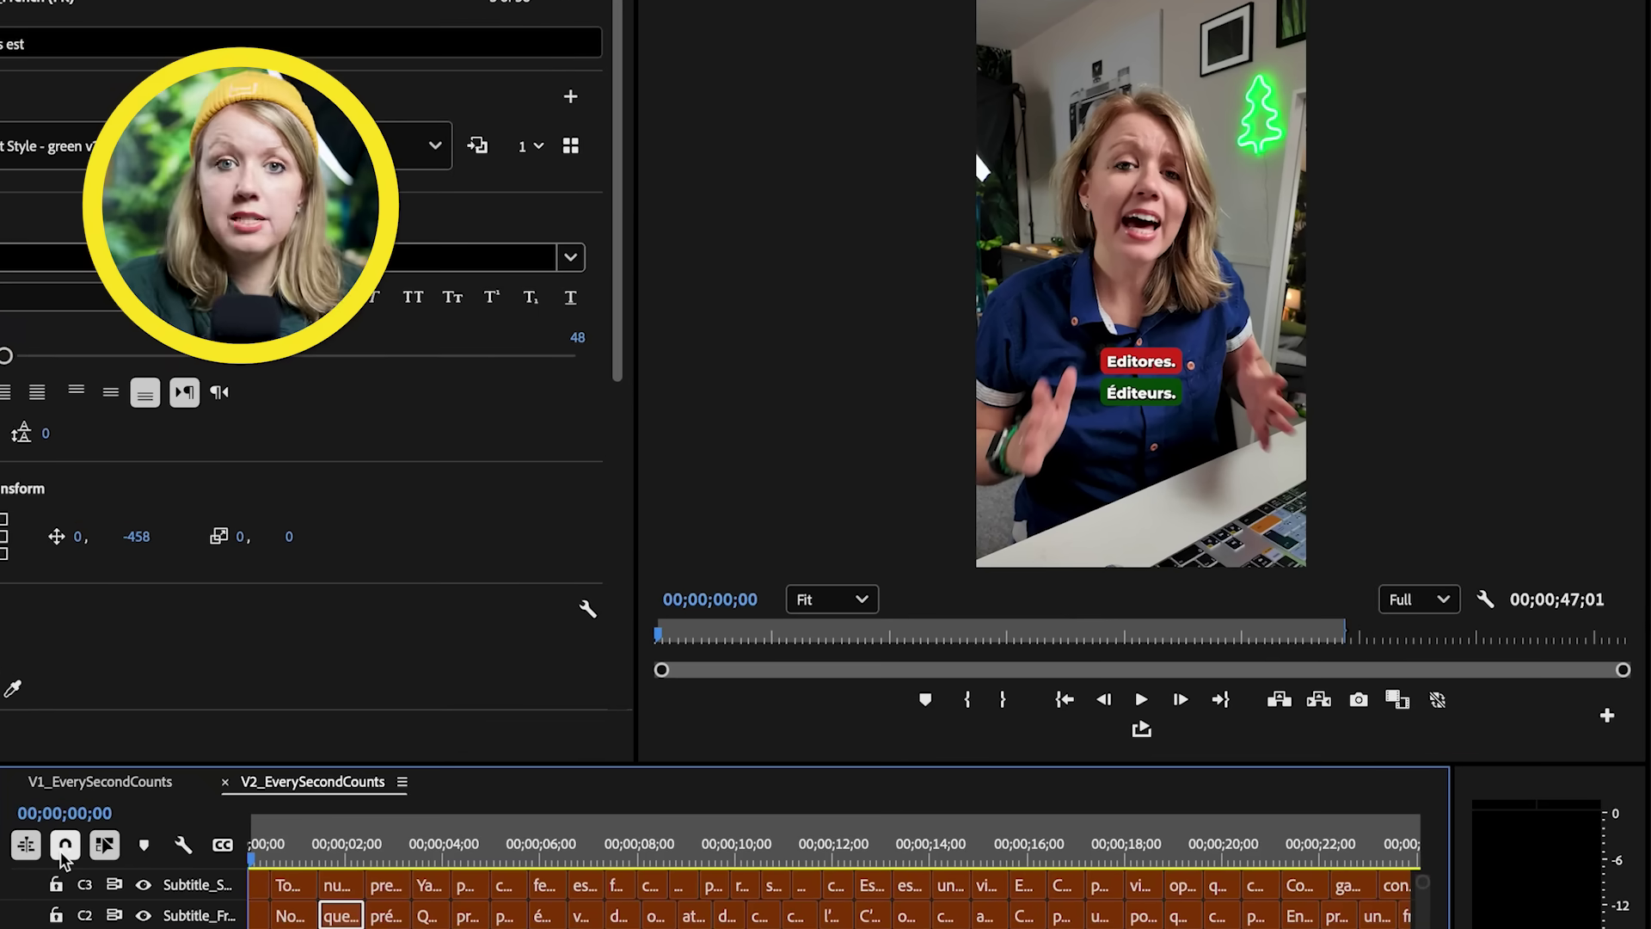
Play the sequence from 00;00 to watch the Spanish and French captions stacked together.
key("space")
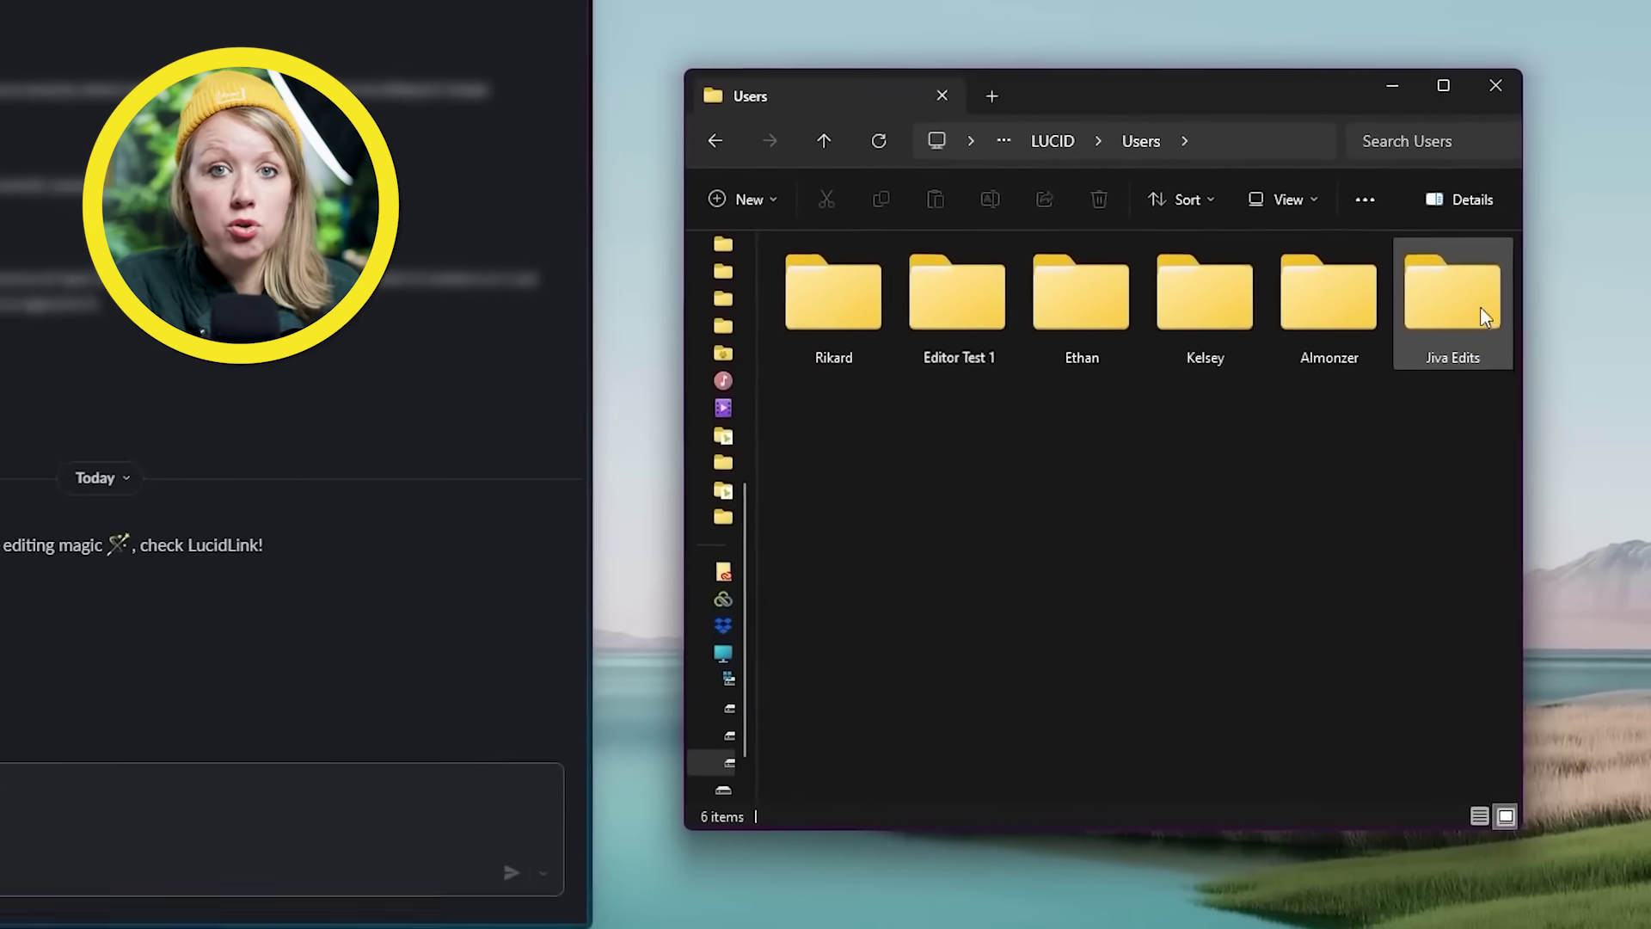
Open the editor's folder, then LucidLink, then 01_Project in File Explorer.
double_click(1484, 317)
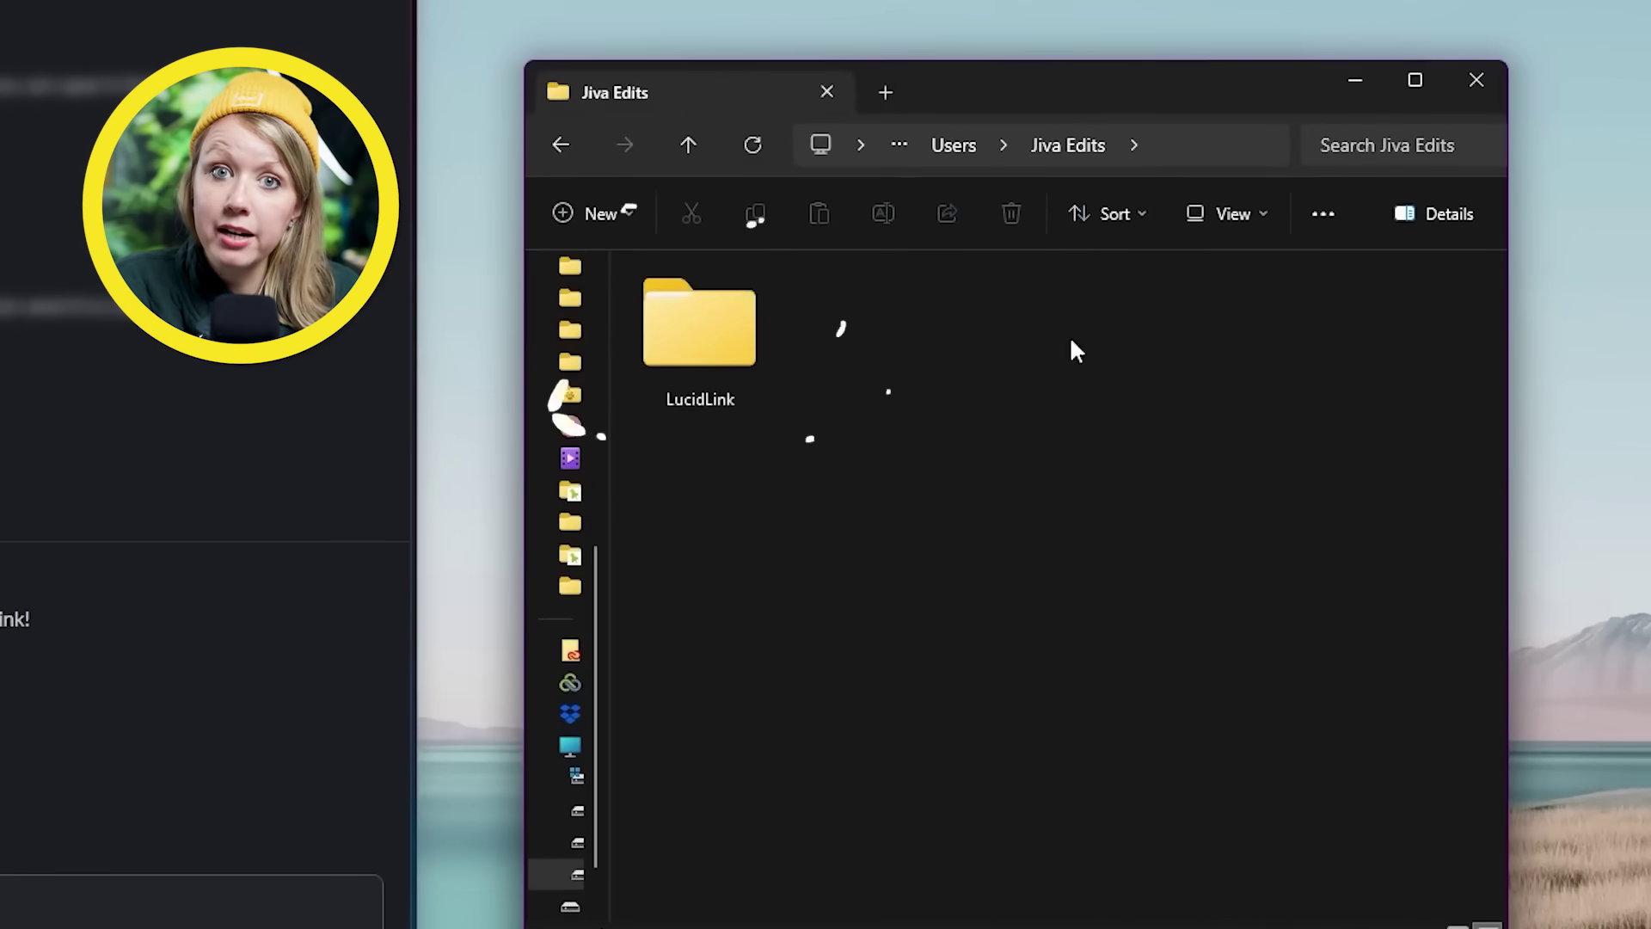
double_click(699, 328)
double_click(700, 327)
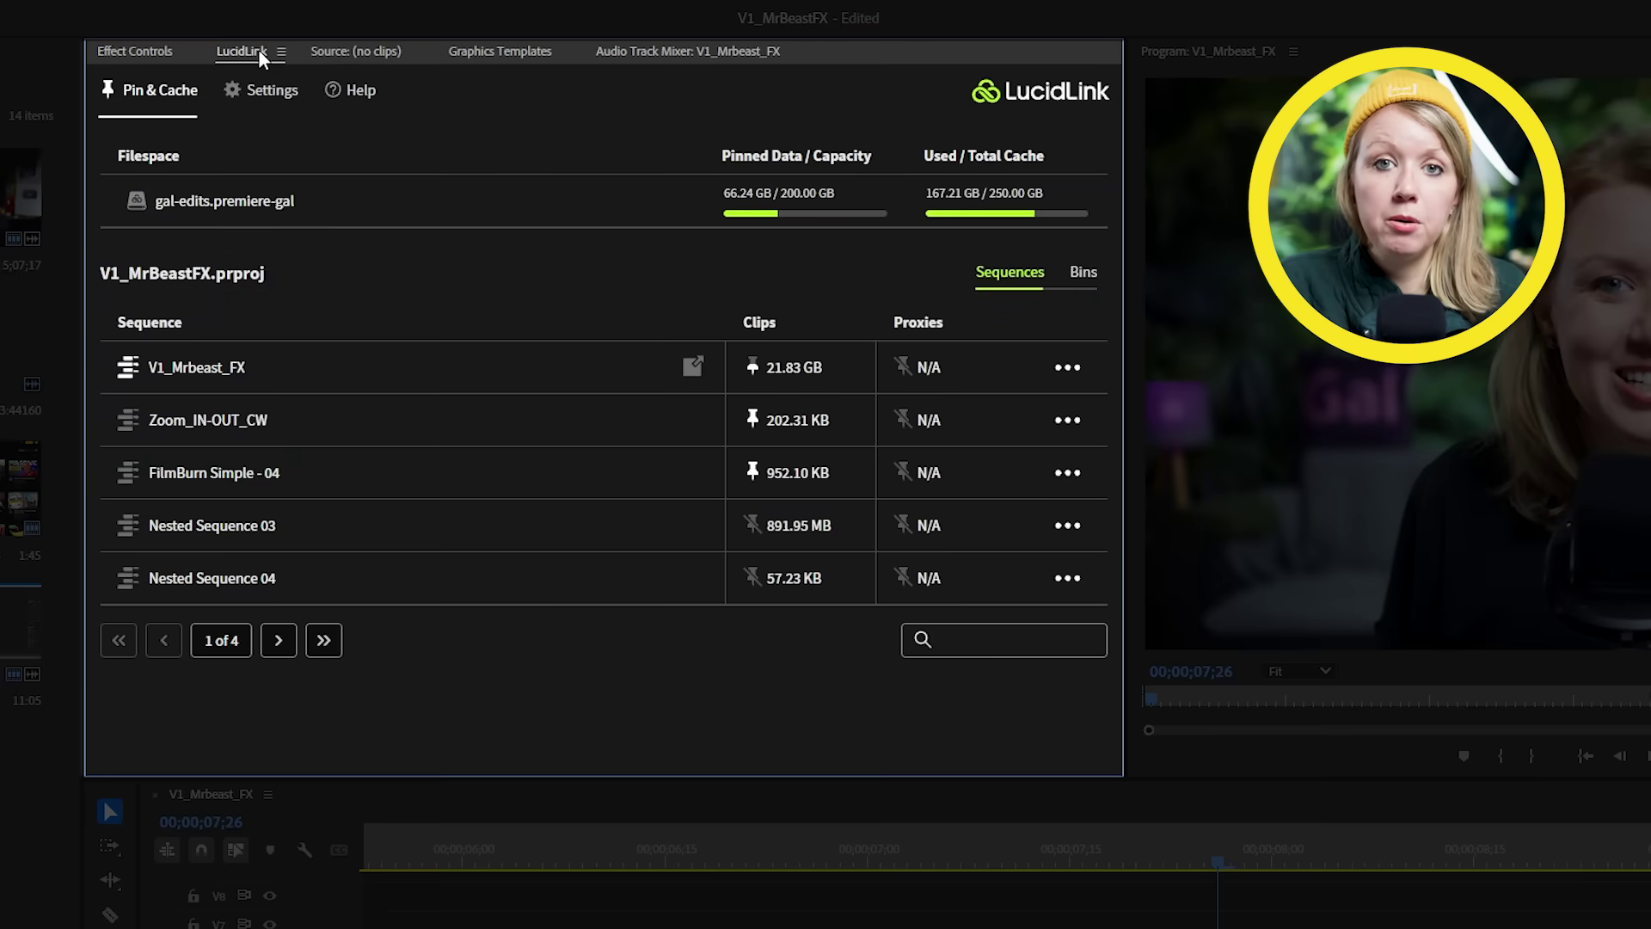
Show the Pin All Clips option for the V1_Mrbeast_FX sequence in the Pin & Cache tab.
left_click(1066, 368)
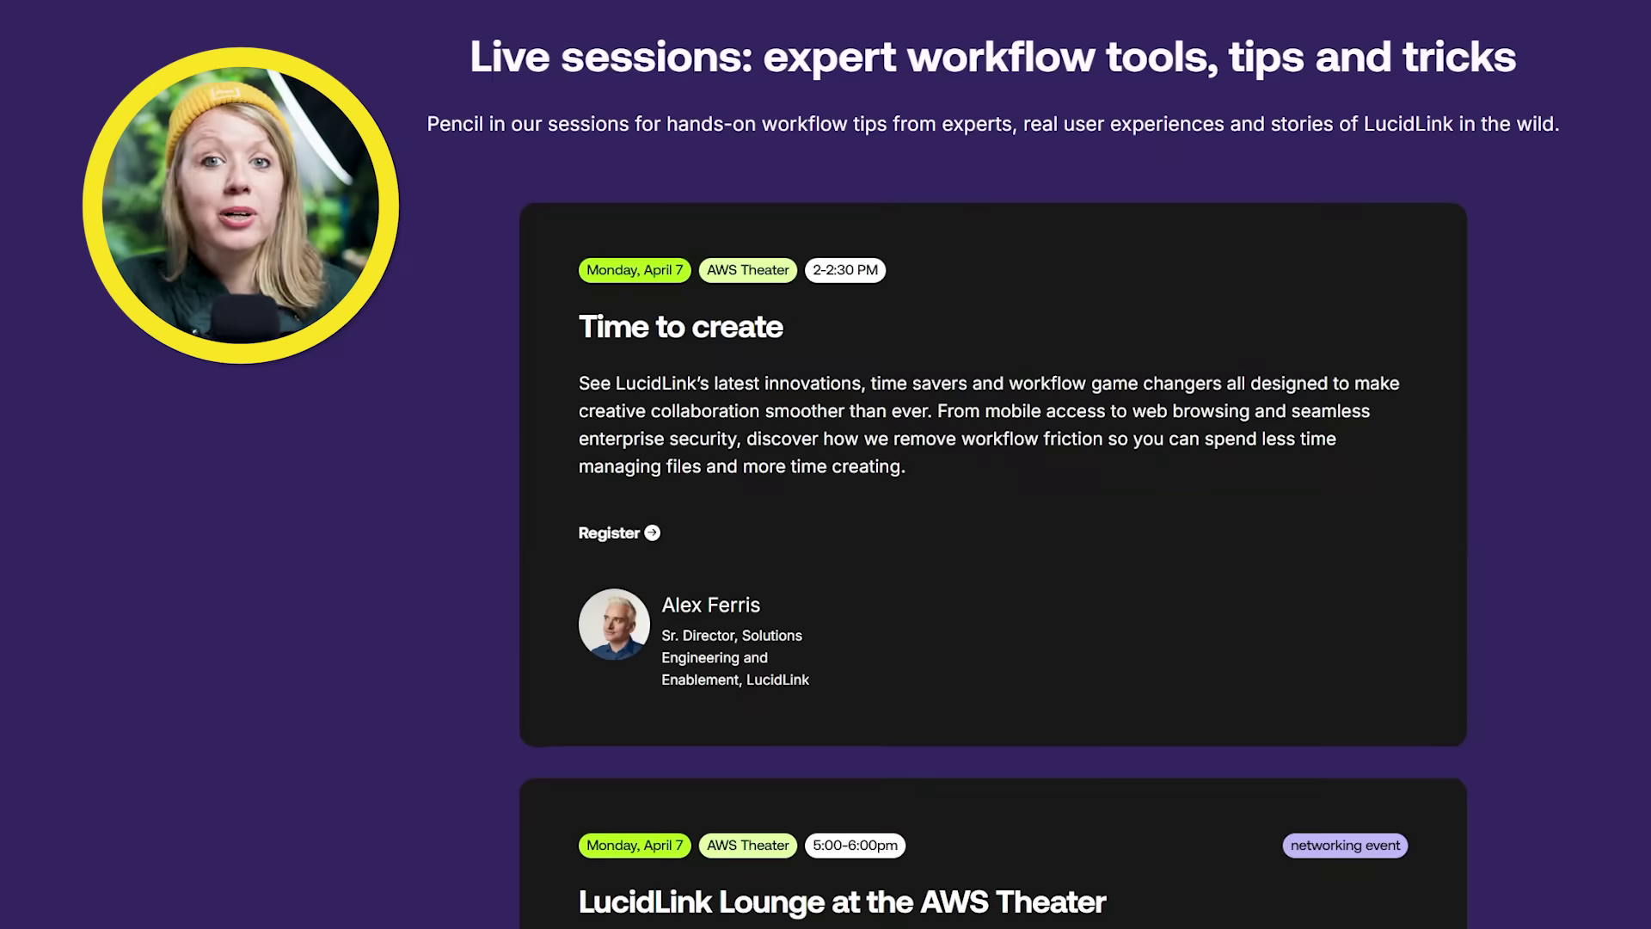
Scroll the live sessions page down past Creator Labs: Stage Session to the NAB Creator Labs Workshop card.
scroll(993, 465, "down", 10)
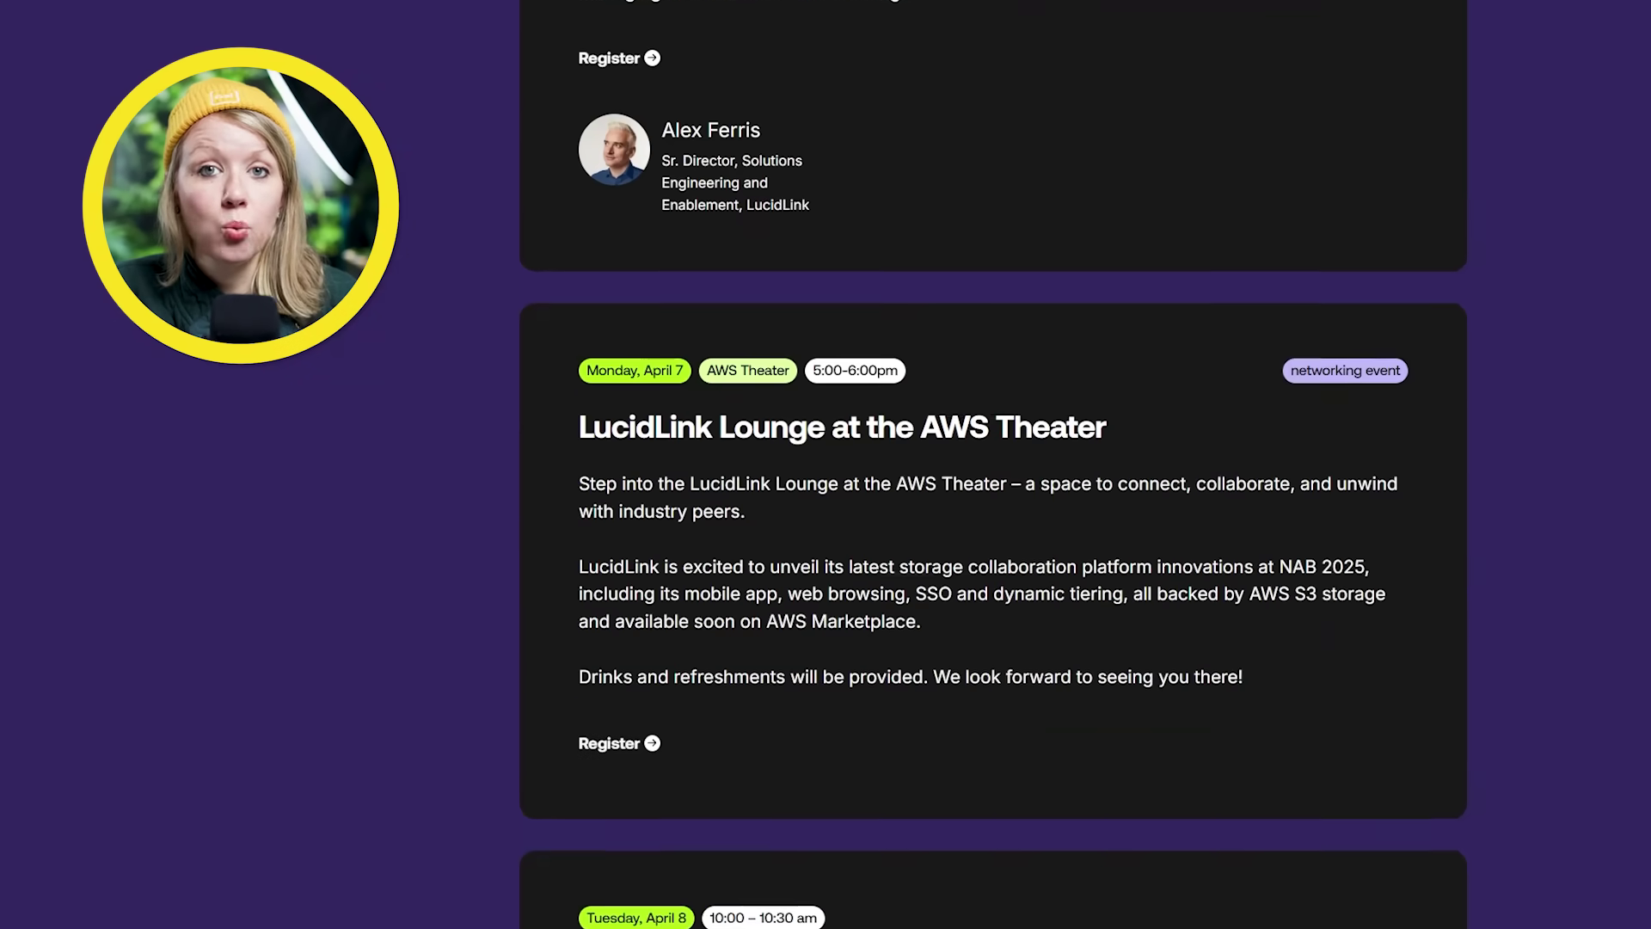
scroll(994, 465, "down", 1)
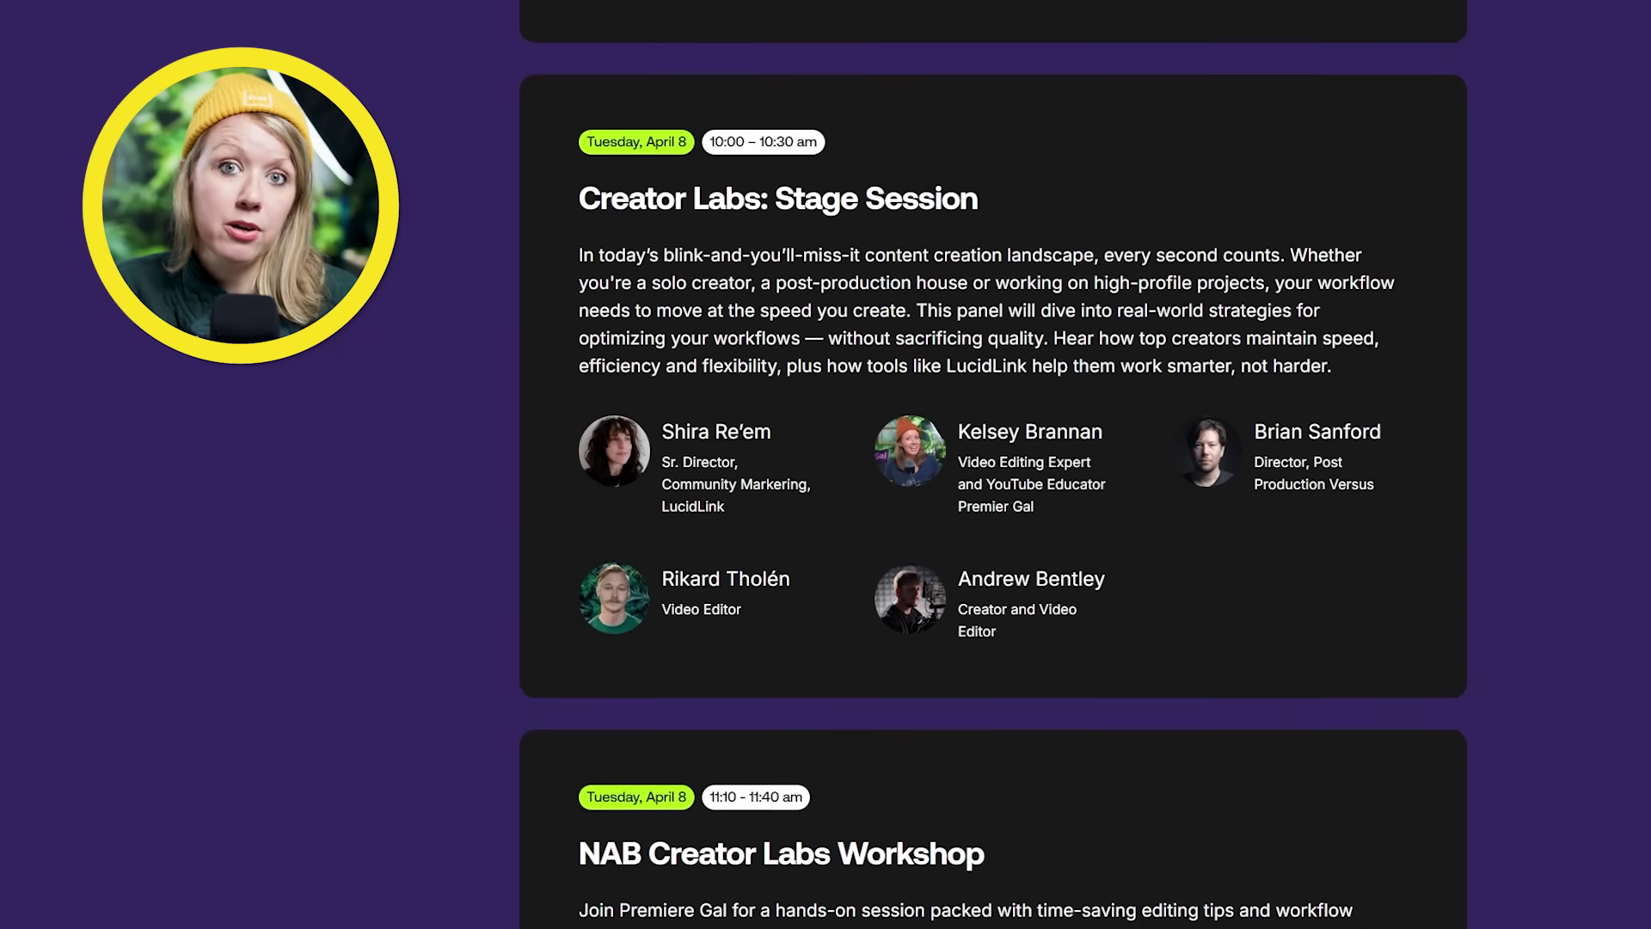
left_click_drag(581, 191, 1023, 194)
scroll(1050, 195, "down", 4)
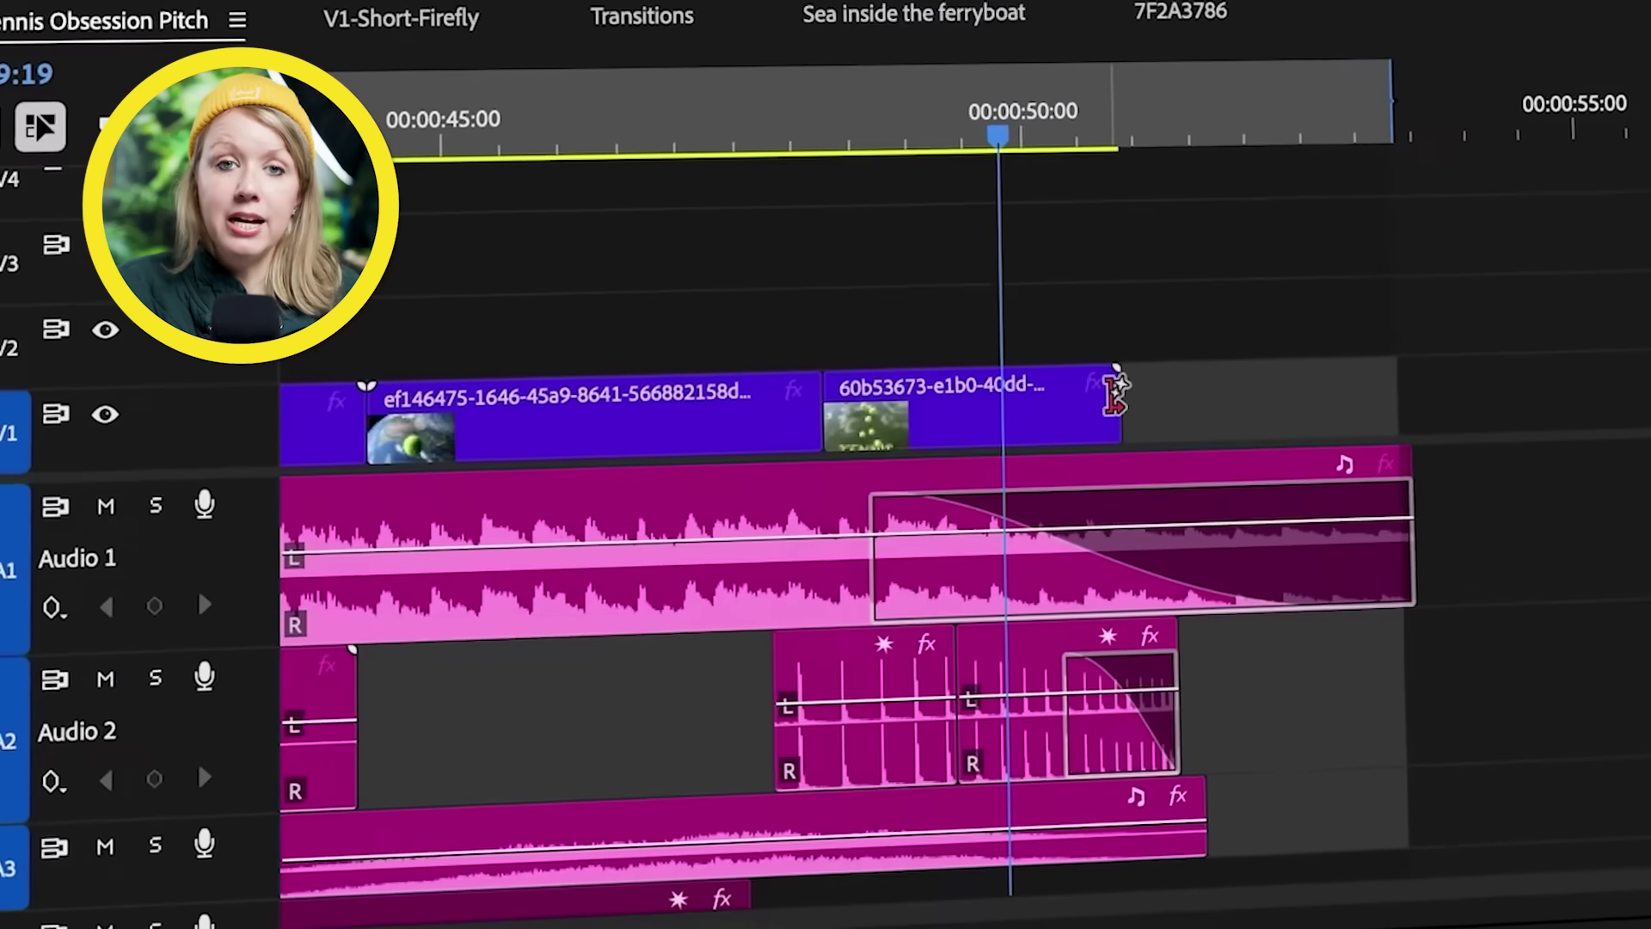
Use Generative Extend to lengthen the V1 clip's end by +2:00 and an audio clip's end by 9 frames.
left_click_drag(1115, 391, 1359, 414)
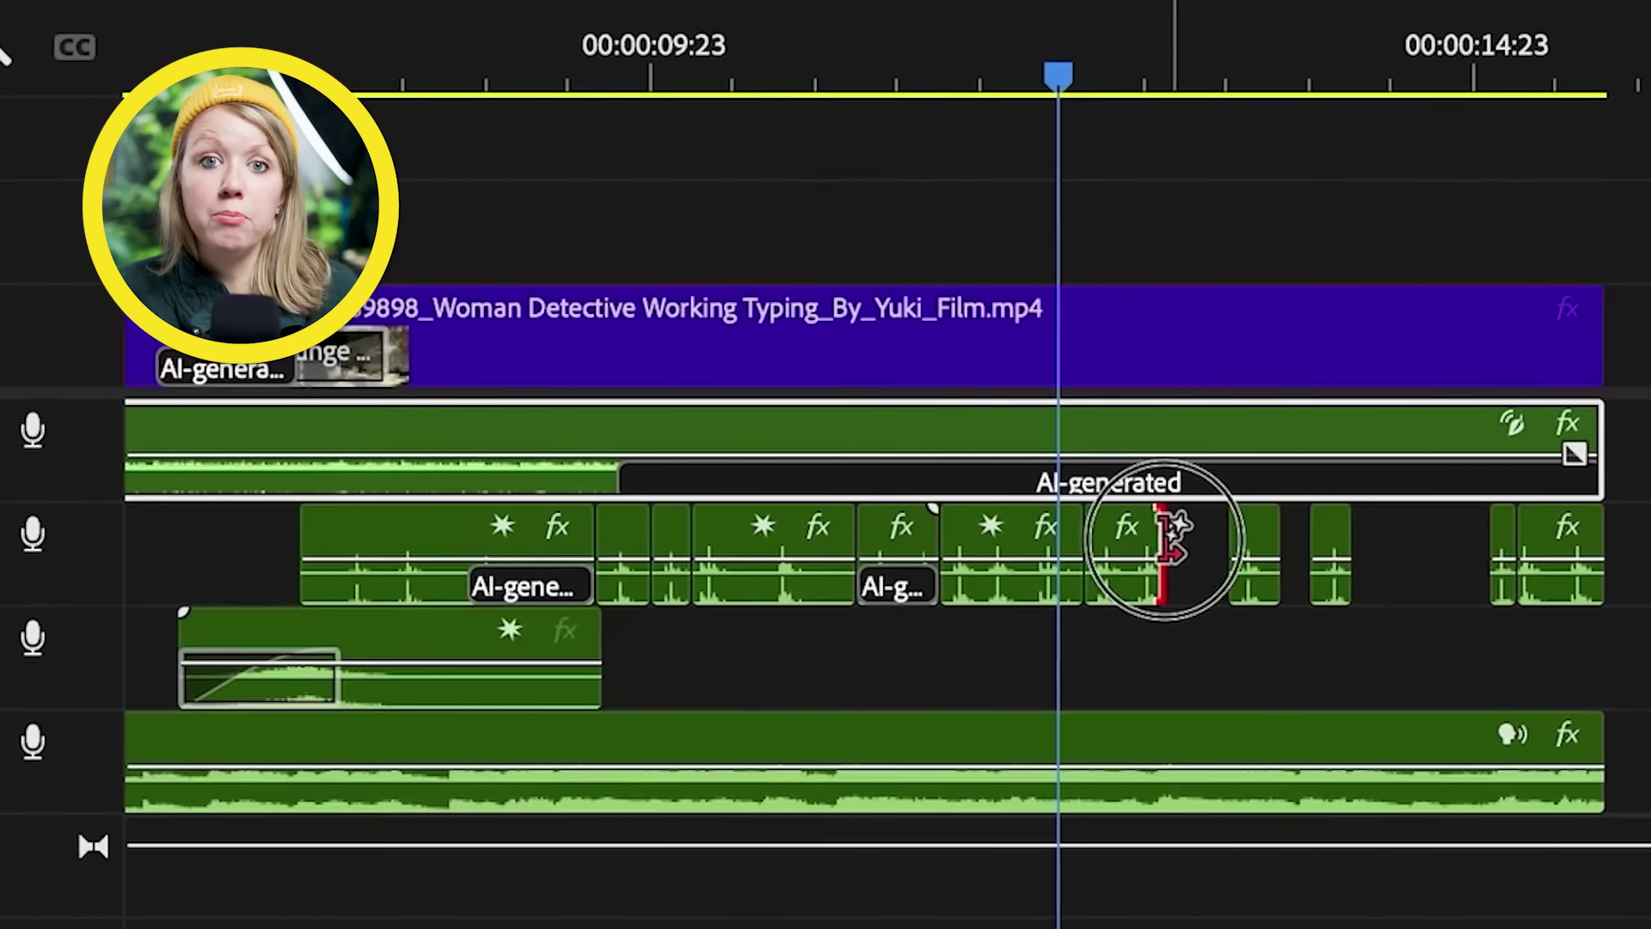
left_click_drag(1169, 532, 1214, 538)
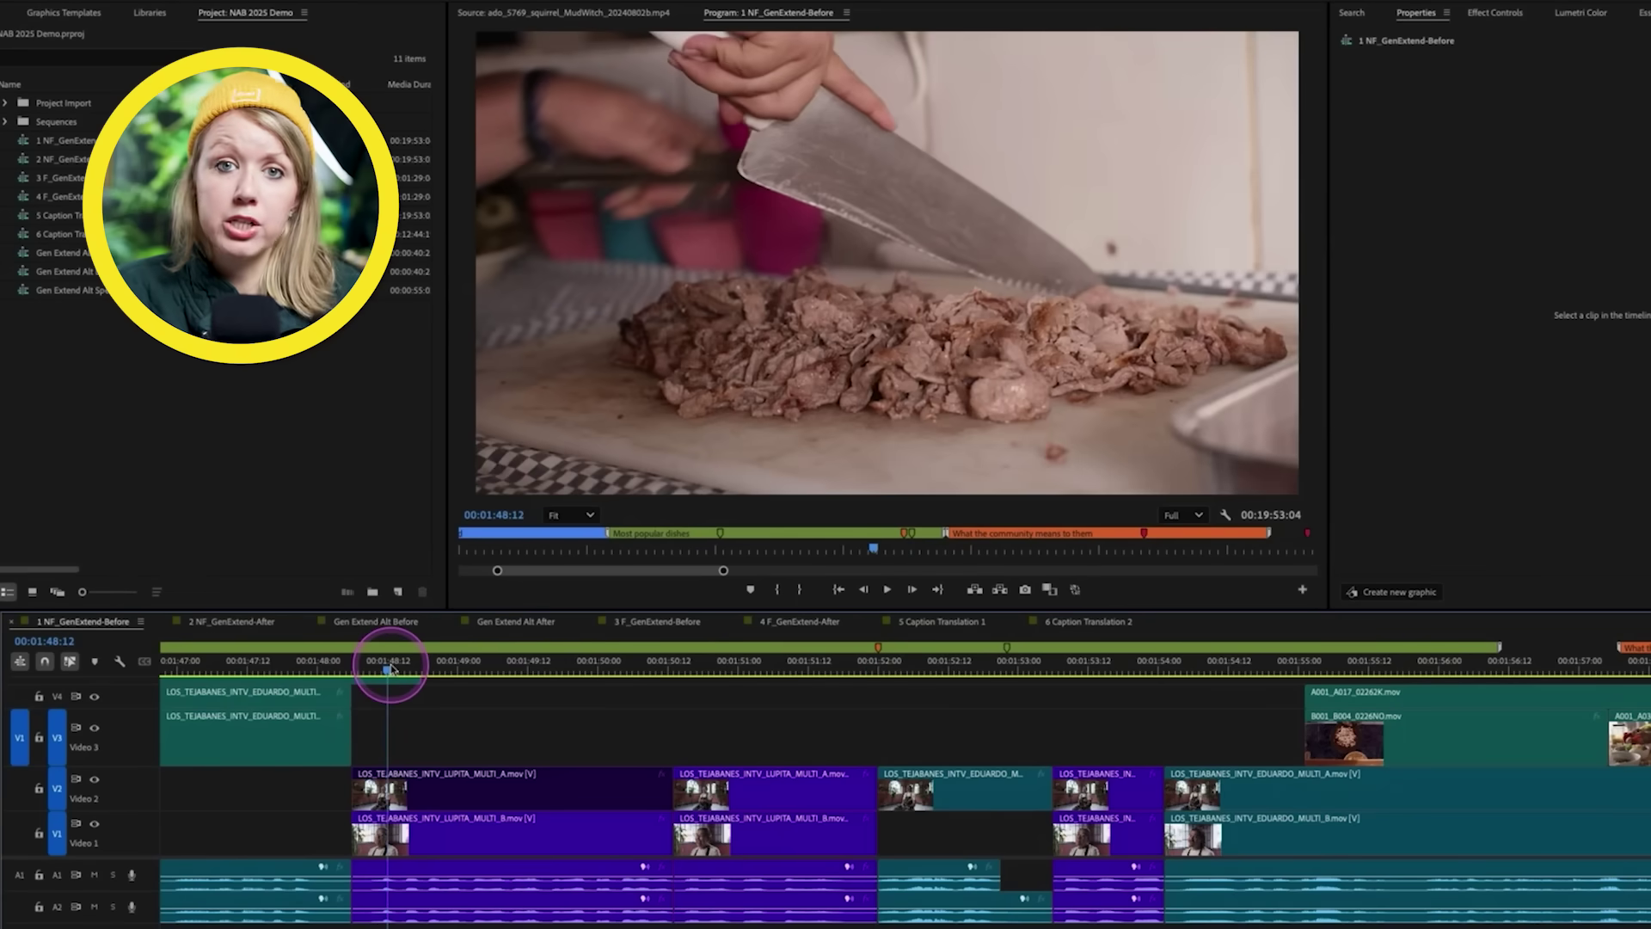
Play the interview section, stop at 00:01:52:21, and scrub ahead to the next clip.
key("space")
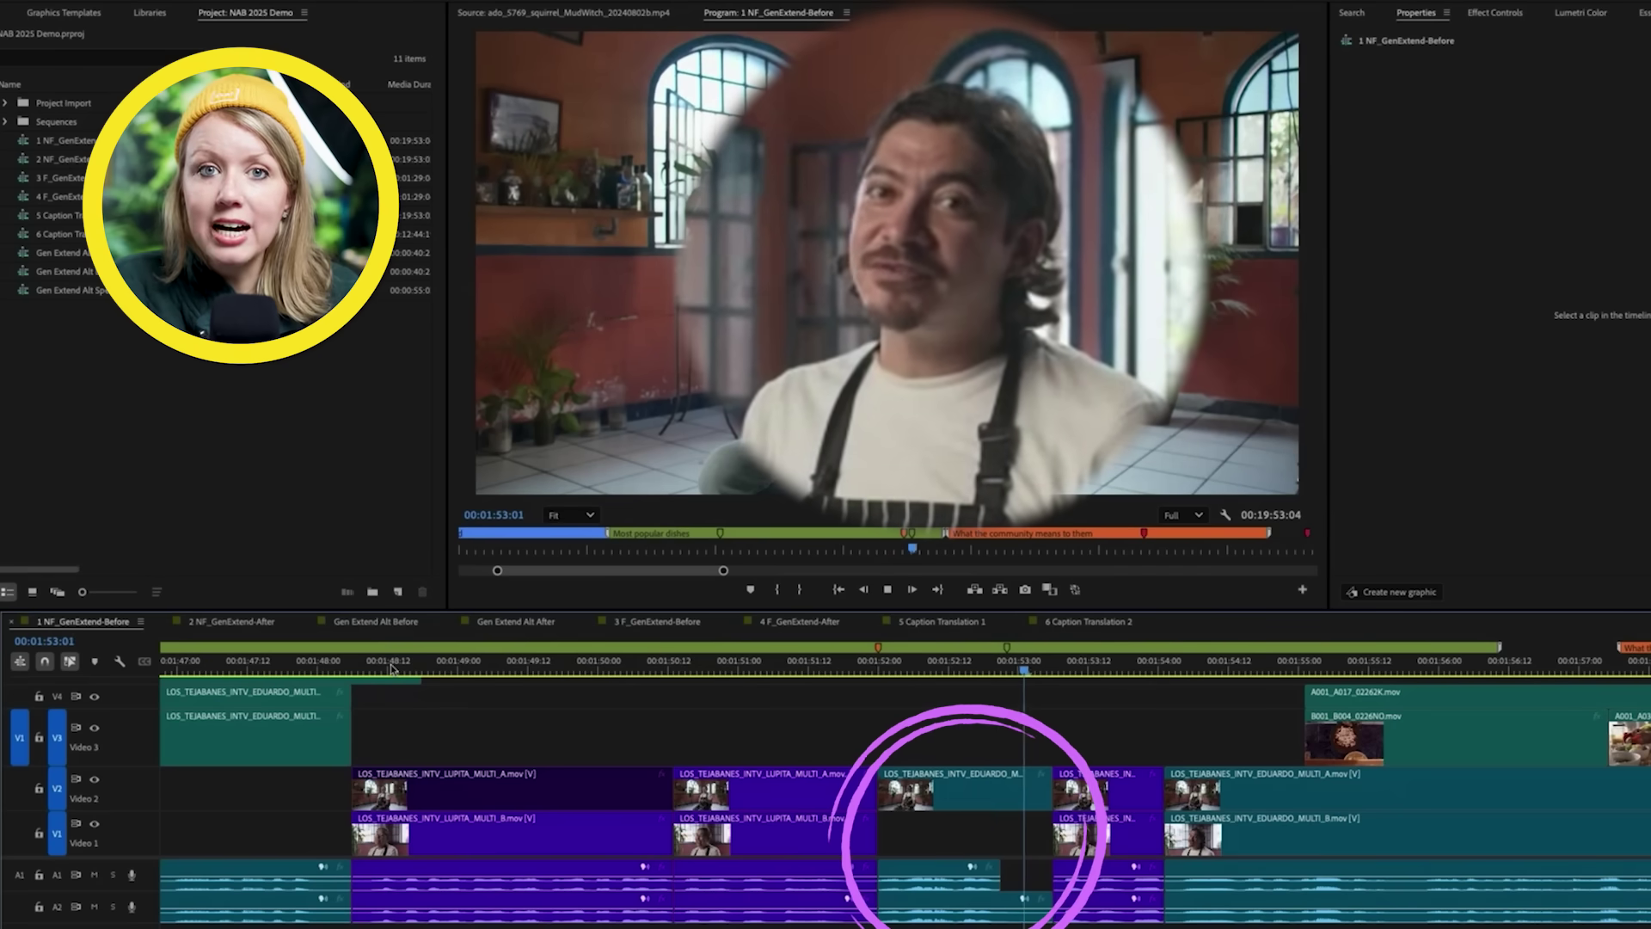
left_click(1002, 668)
left_click_drag(1010, 667, 1060, 662)
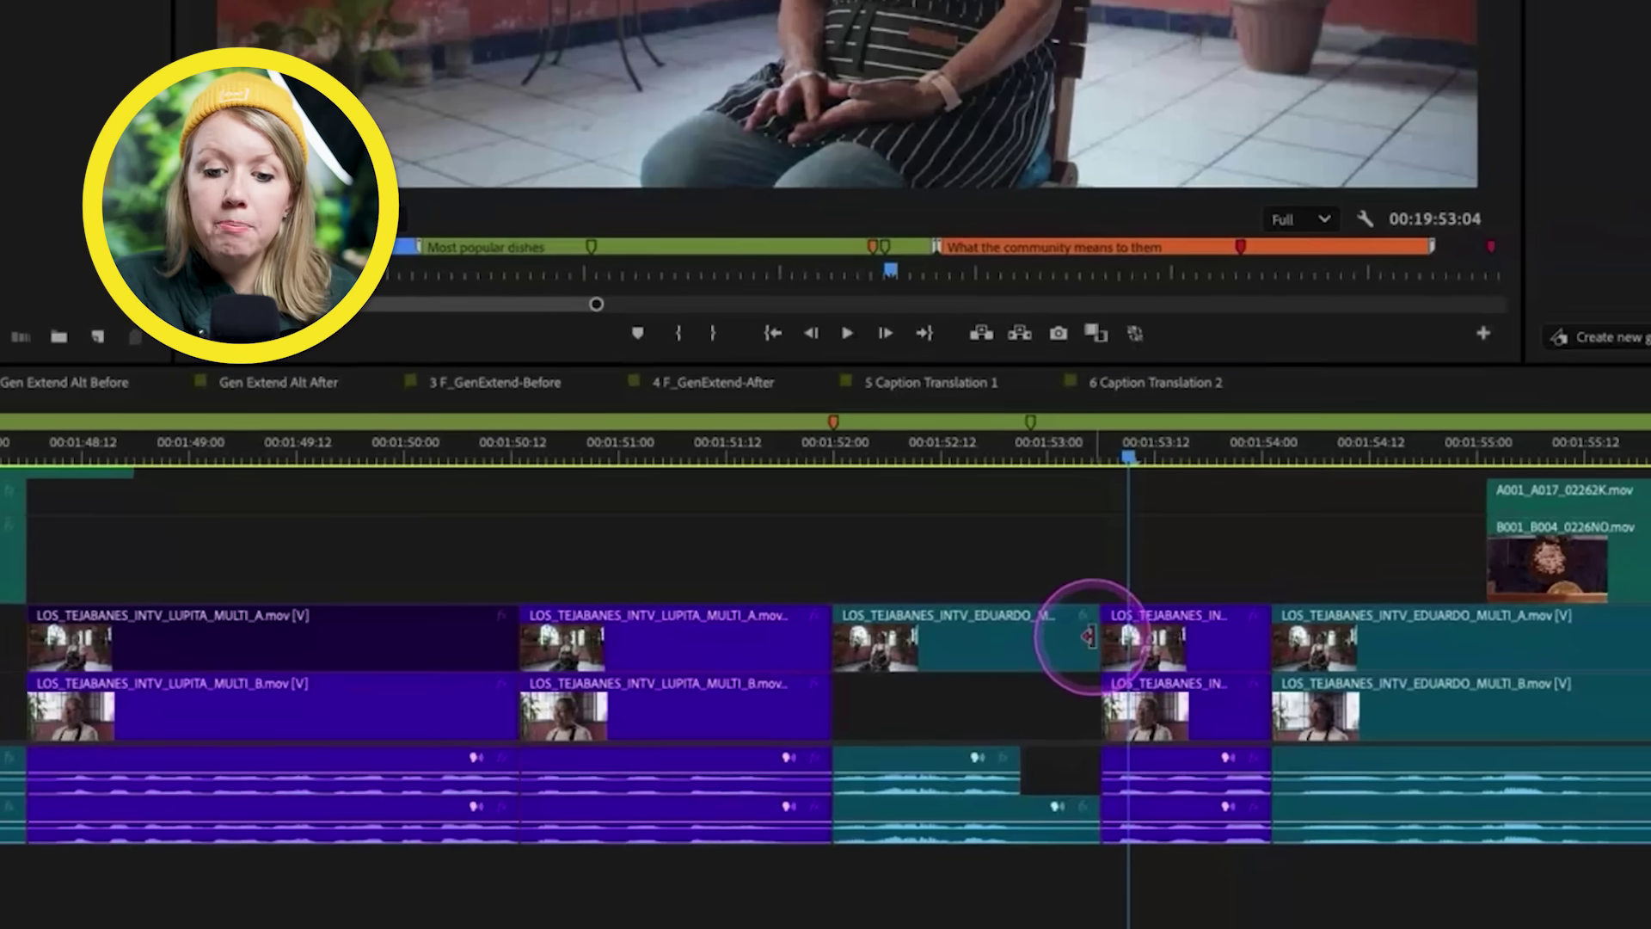
Trim the EDUARDO interview clip's end to the playhead, then generatively extend it and return to 00:01:52:12.
left_click_drag(1042, 787, 1031, 788)
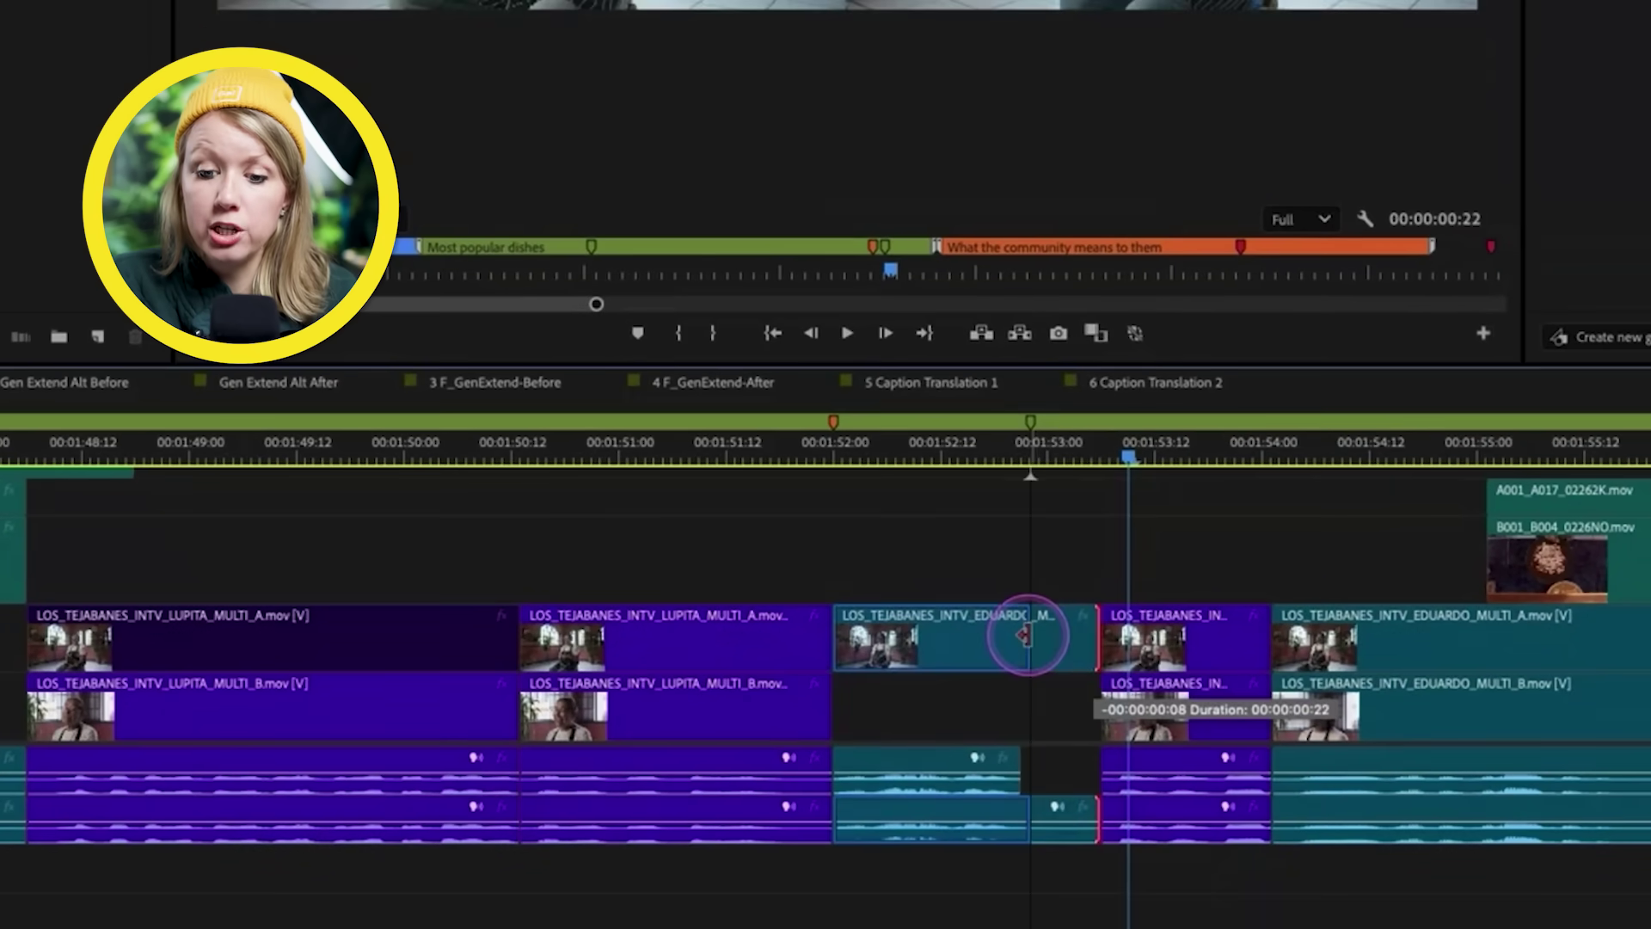
left_click_drag(1028, 635, 1031, 635)
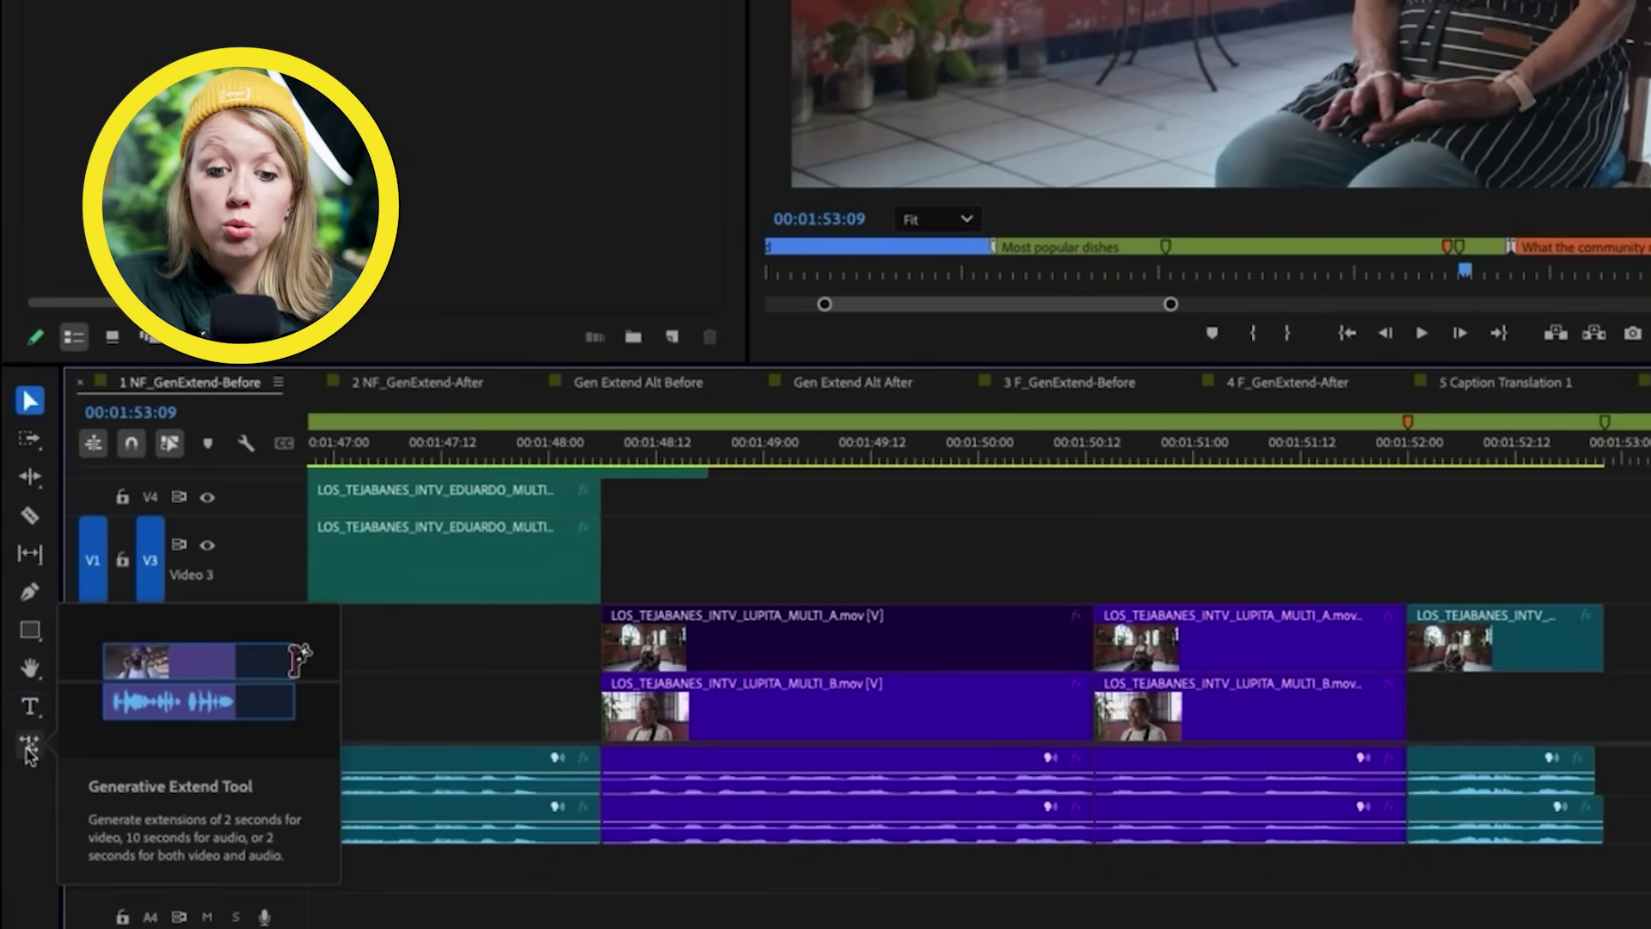
left_click(29, 748)
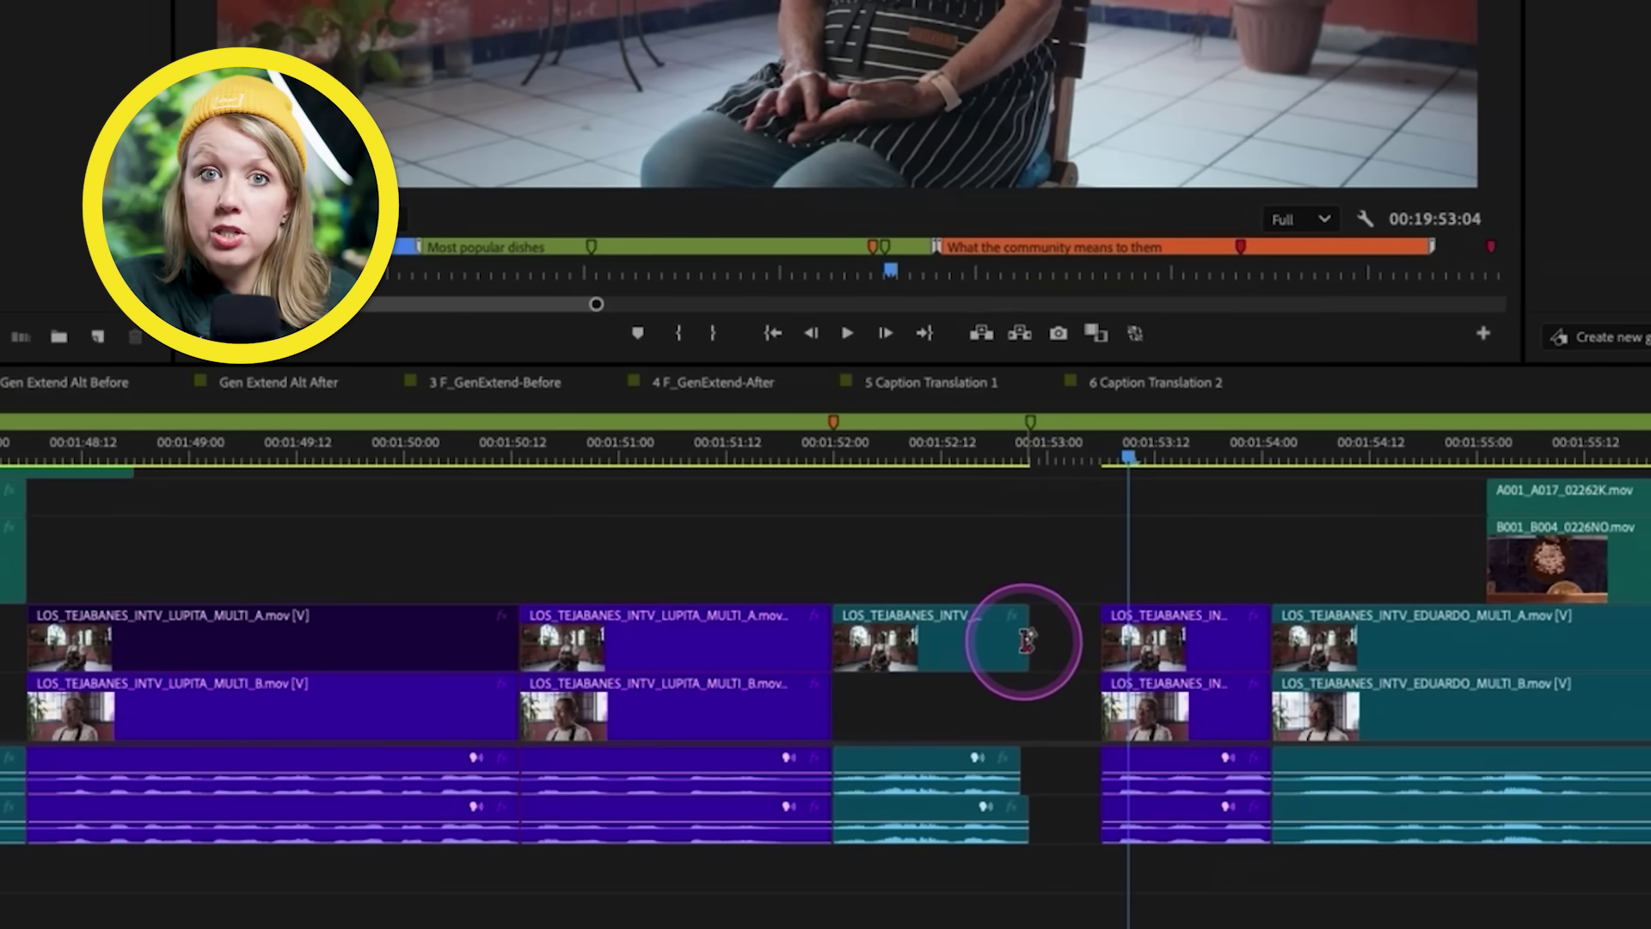
left_click_drag(1026, 640, 1102, 640)
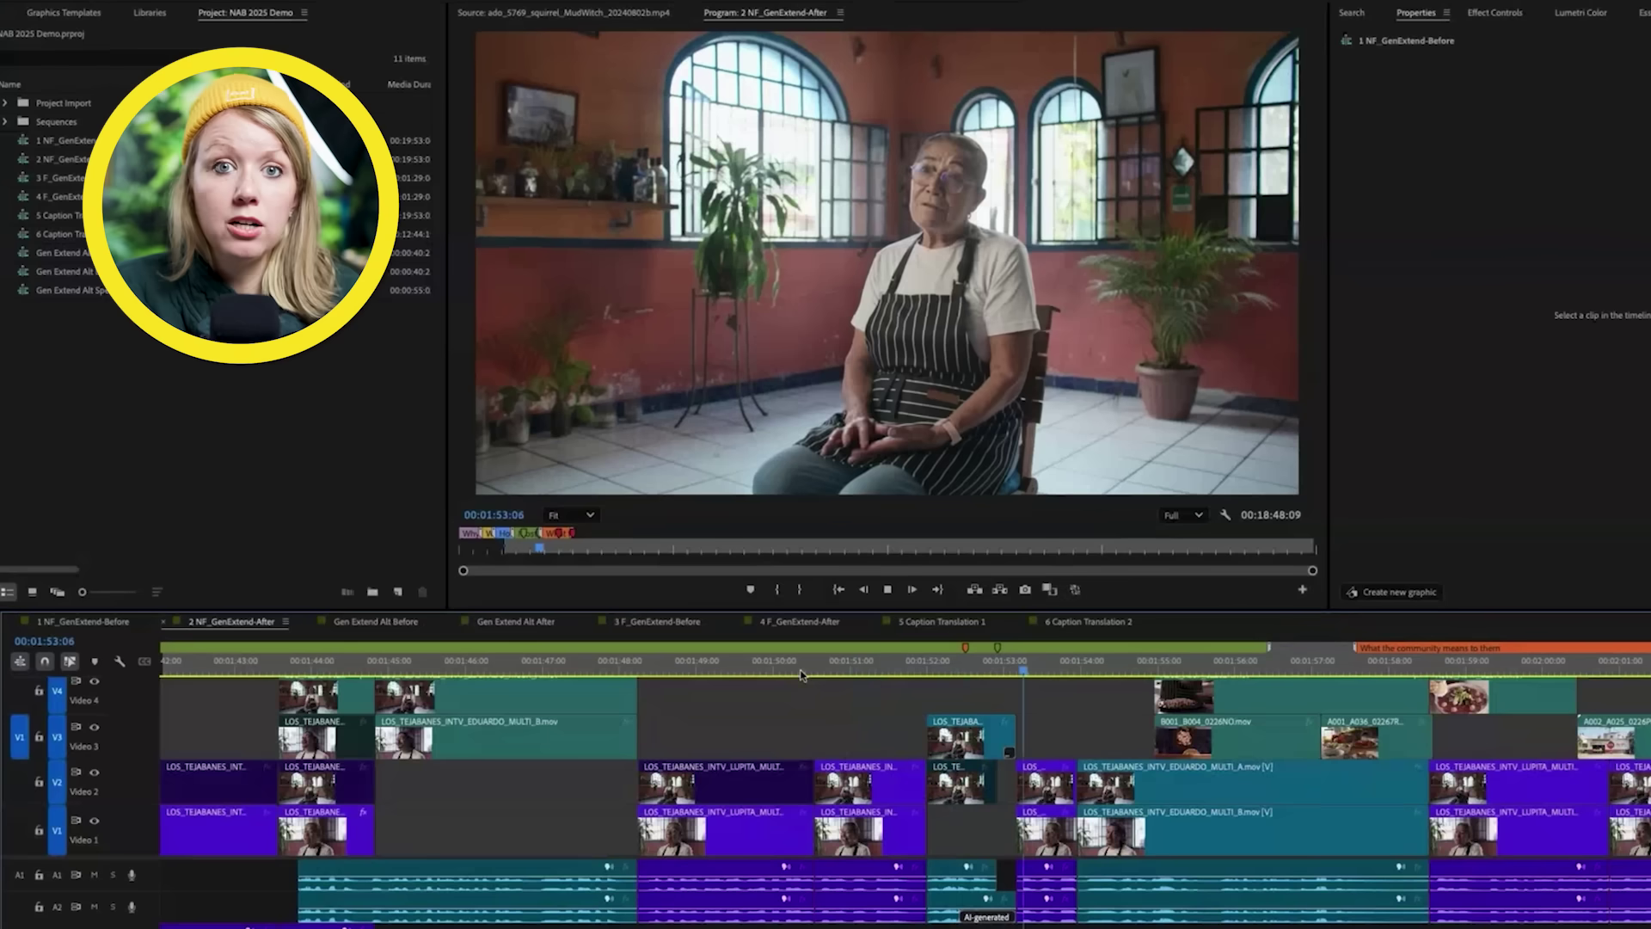
left_click(982, 675)
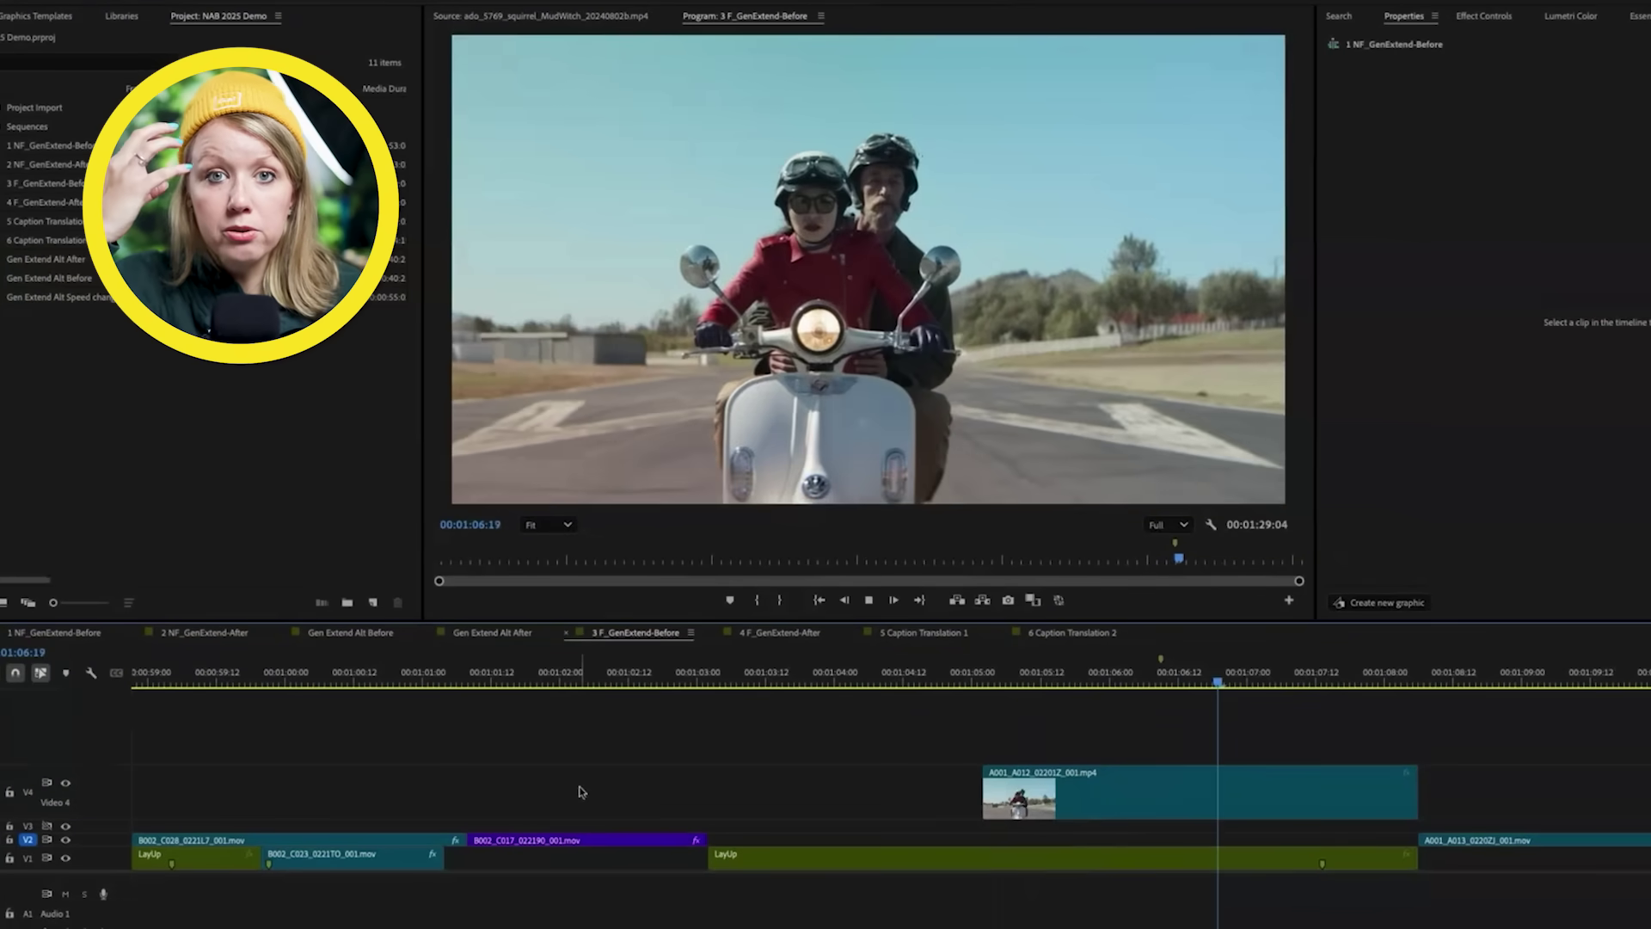
Trim the Video 4 scooter clip's end at 00:01:07:01, then extend it with generated frames toward the next shot.
left_click(1111, 695)
left_click_drag(1112, 700, 1206, 685)
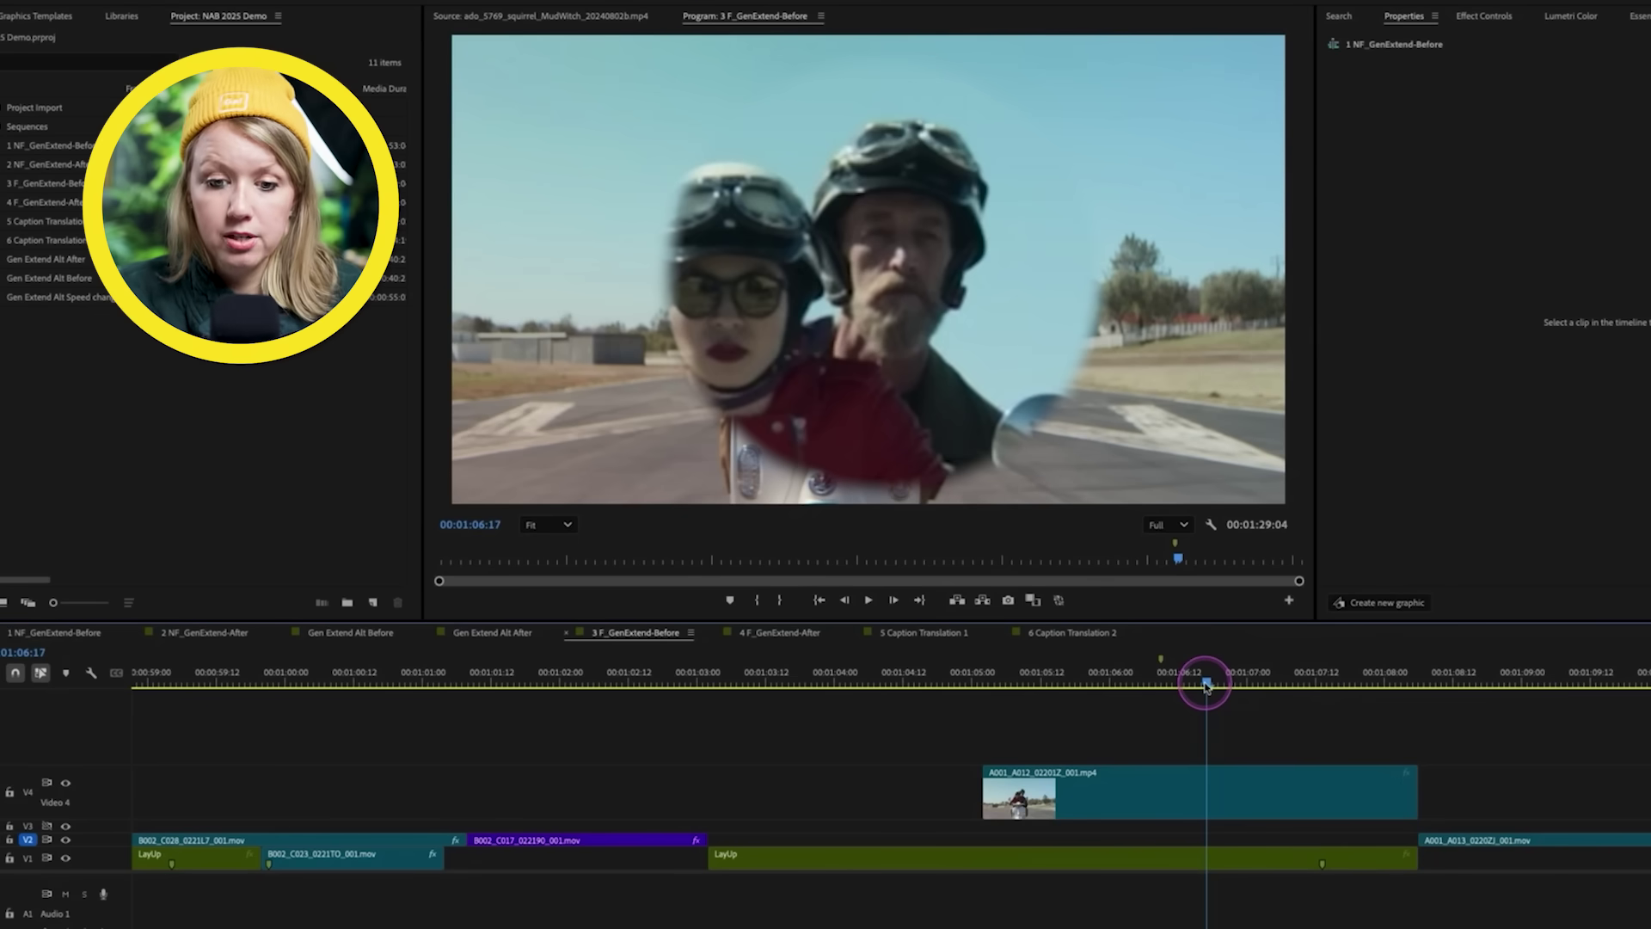
left_click_drag(1420, 787, 1200, 791)
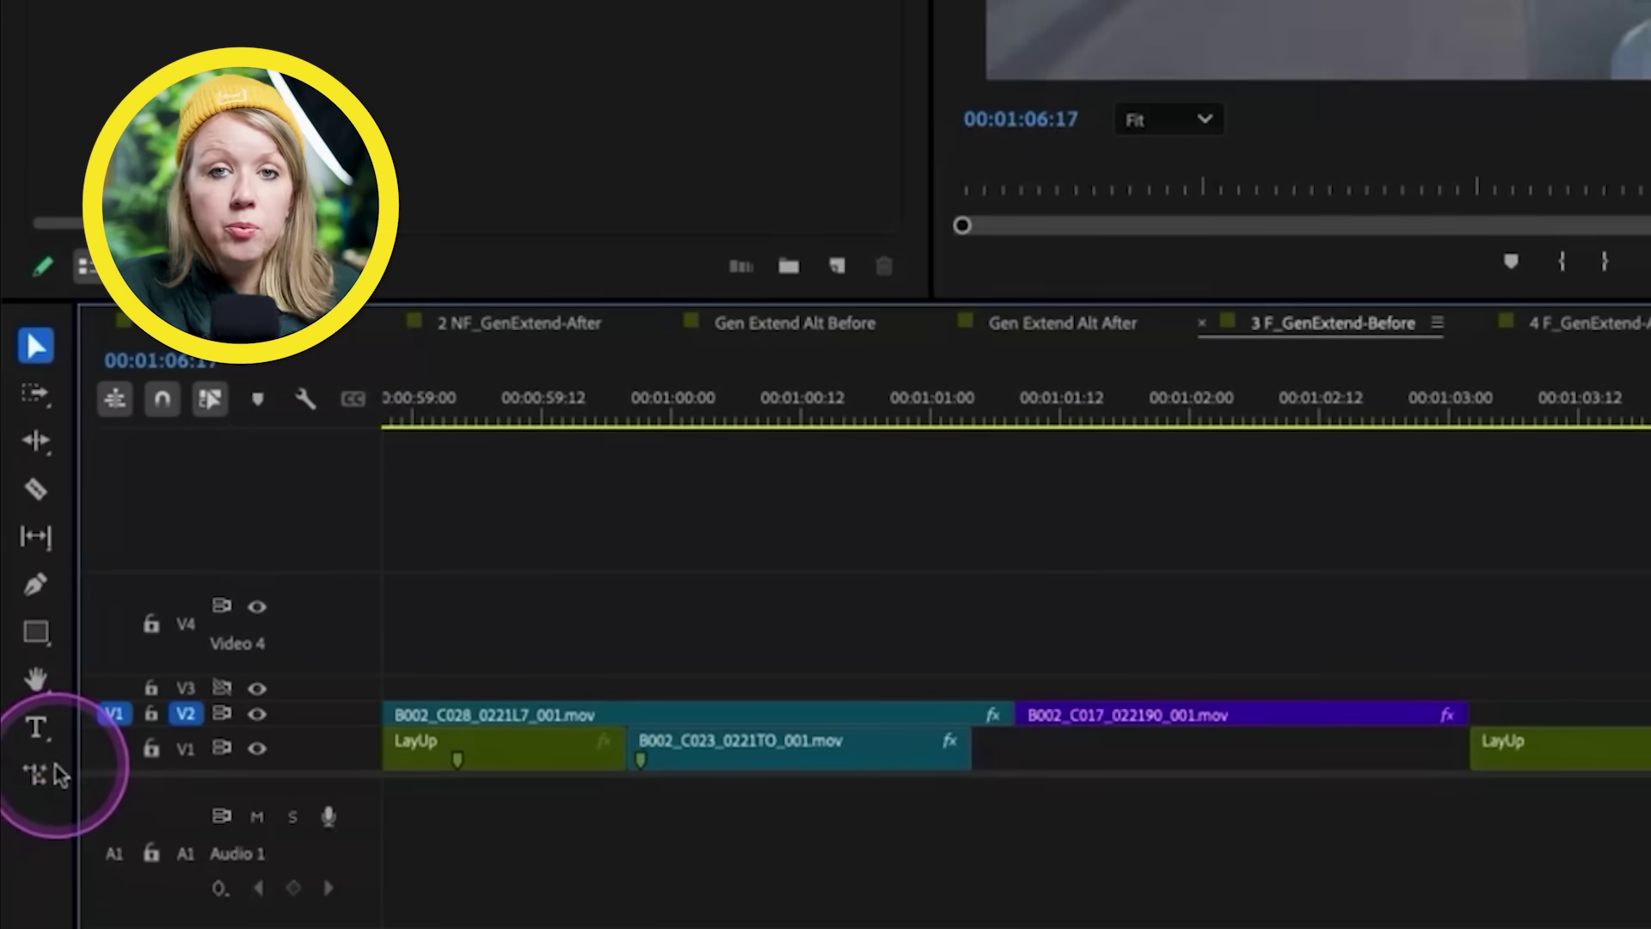
left_click(0, 871)
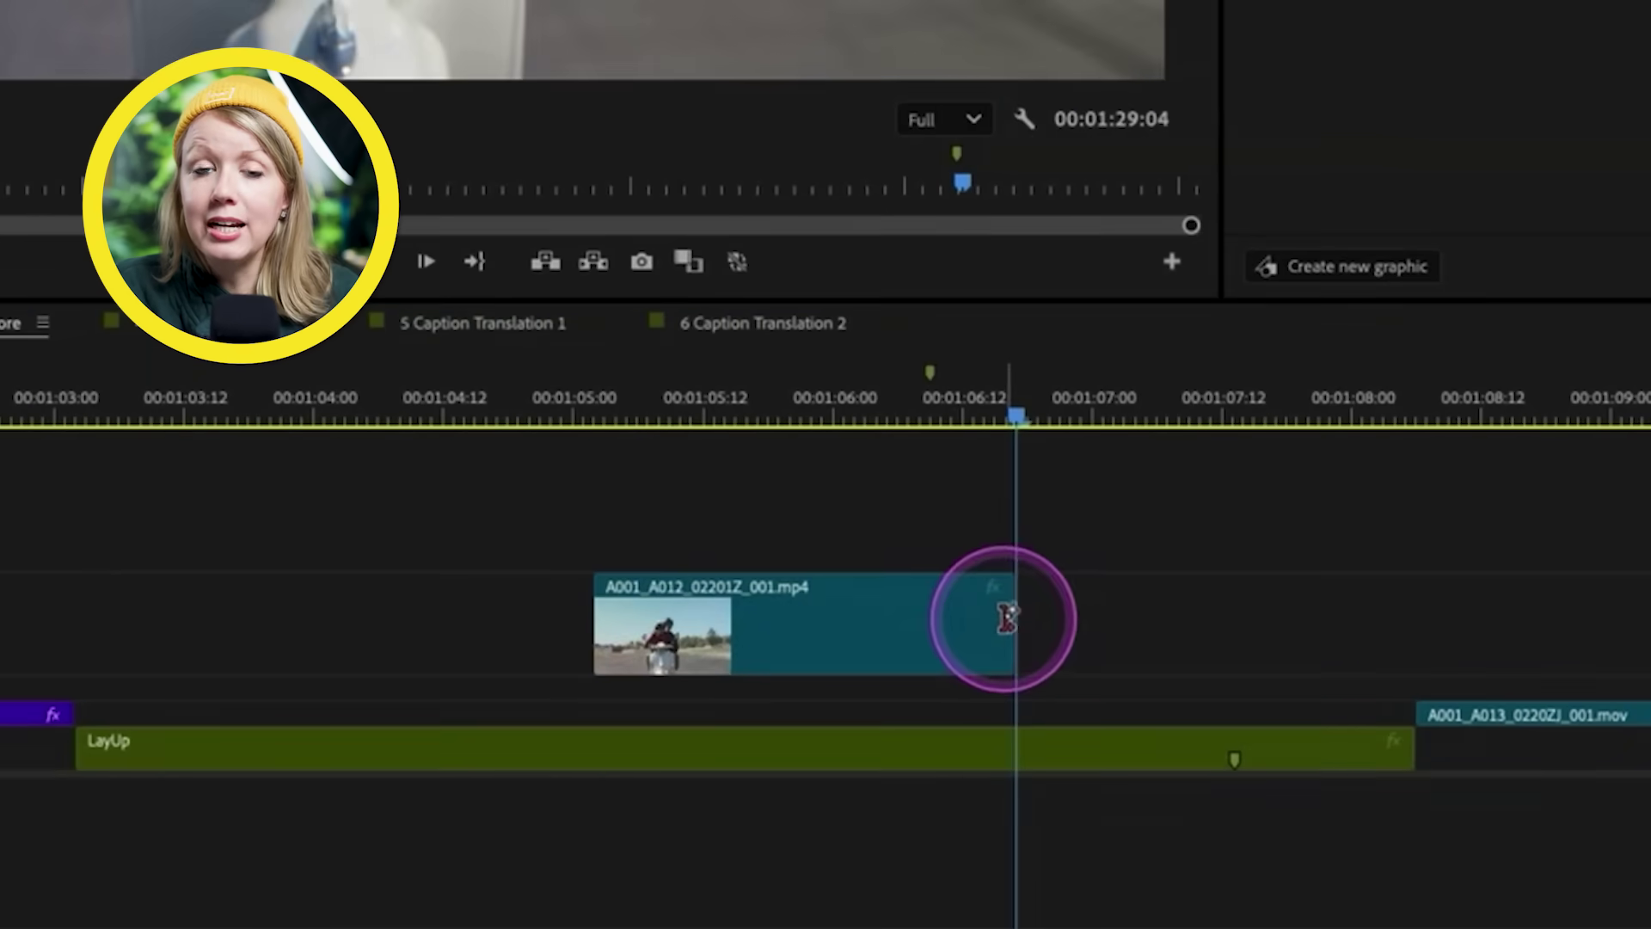
left_click_drag(1003, 616, 1430, 609)
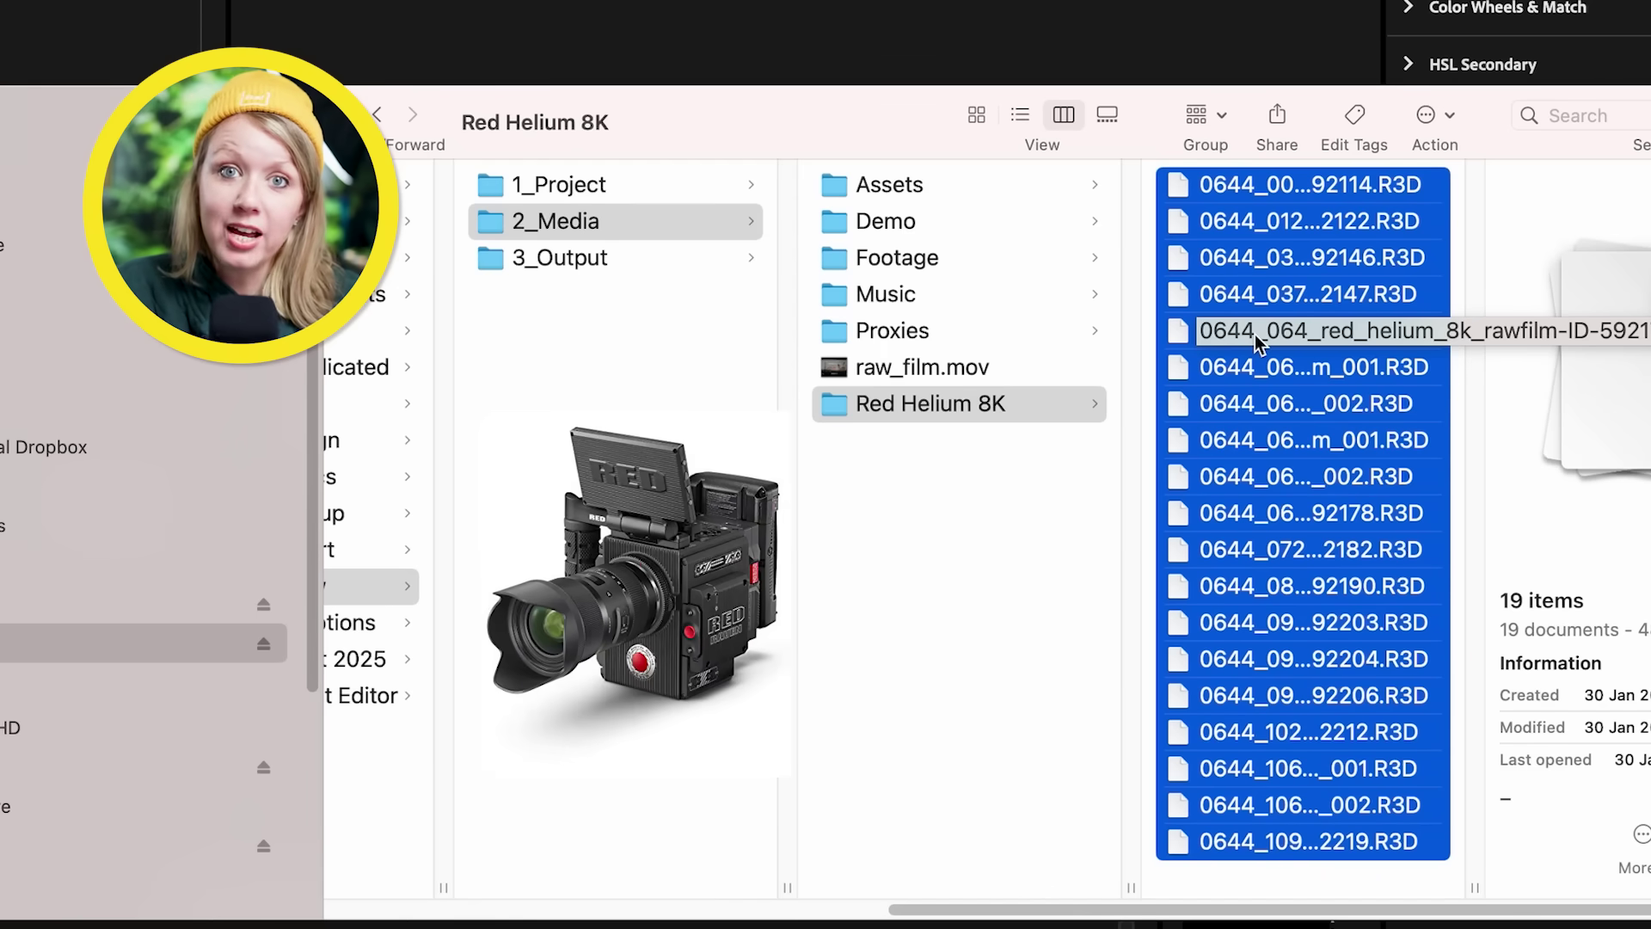
Drag the 19 Red Helium 8K R3D files into Premiere's Project panel.
left_click_drag(1268, 273, 0, 32)
left_click_drag(419, 477, 339, 384)
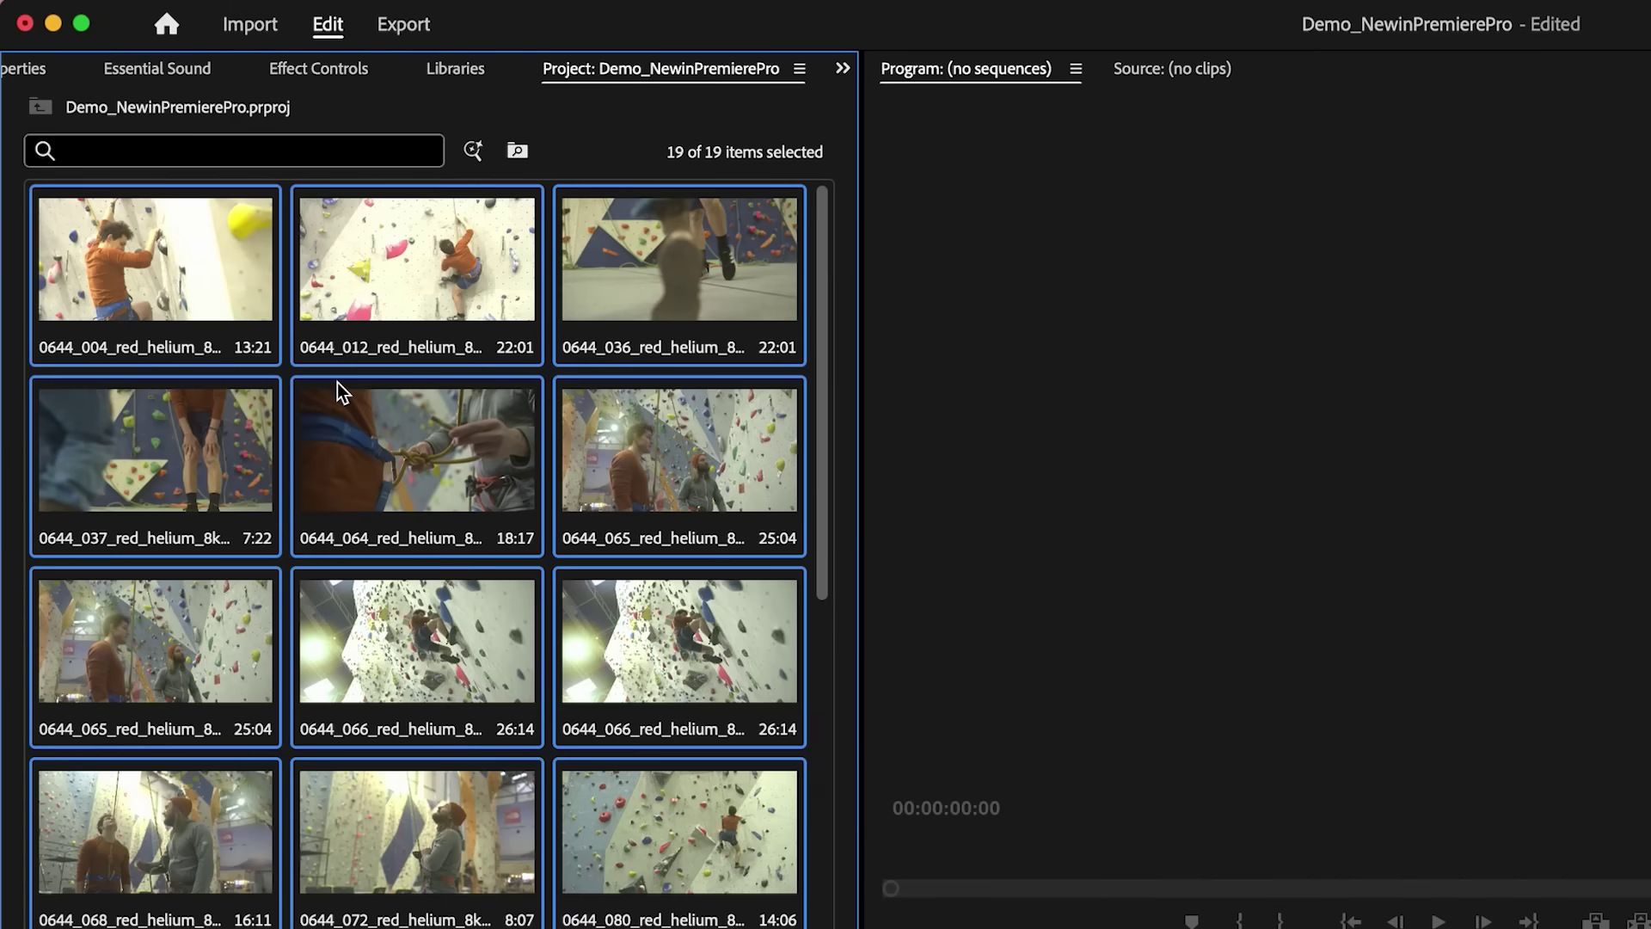
Select clip 0644_080 and change the Color Manage Auto Detected Log option in Lumetri Color Settings.
left_click(677, 830)
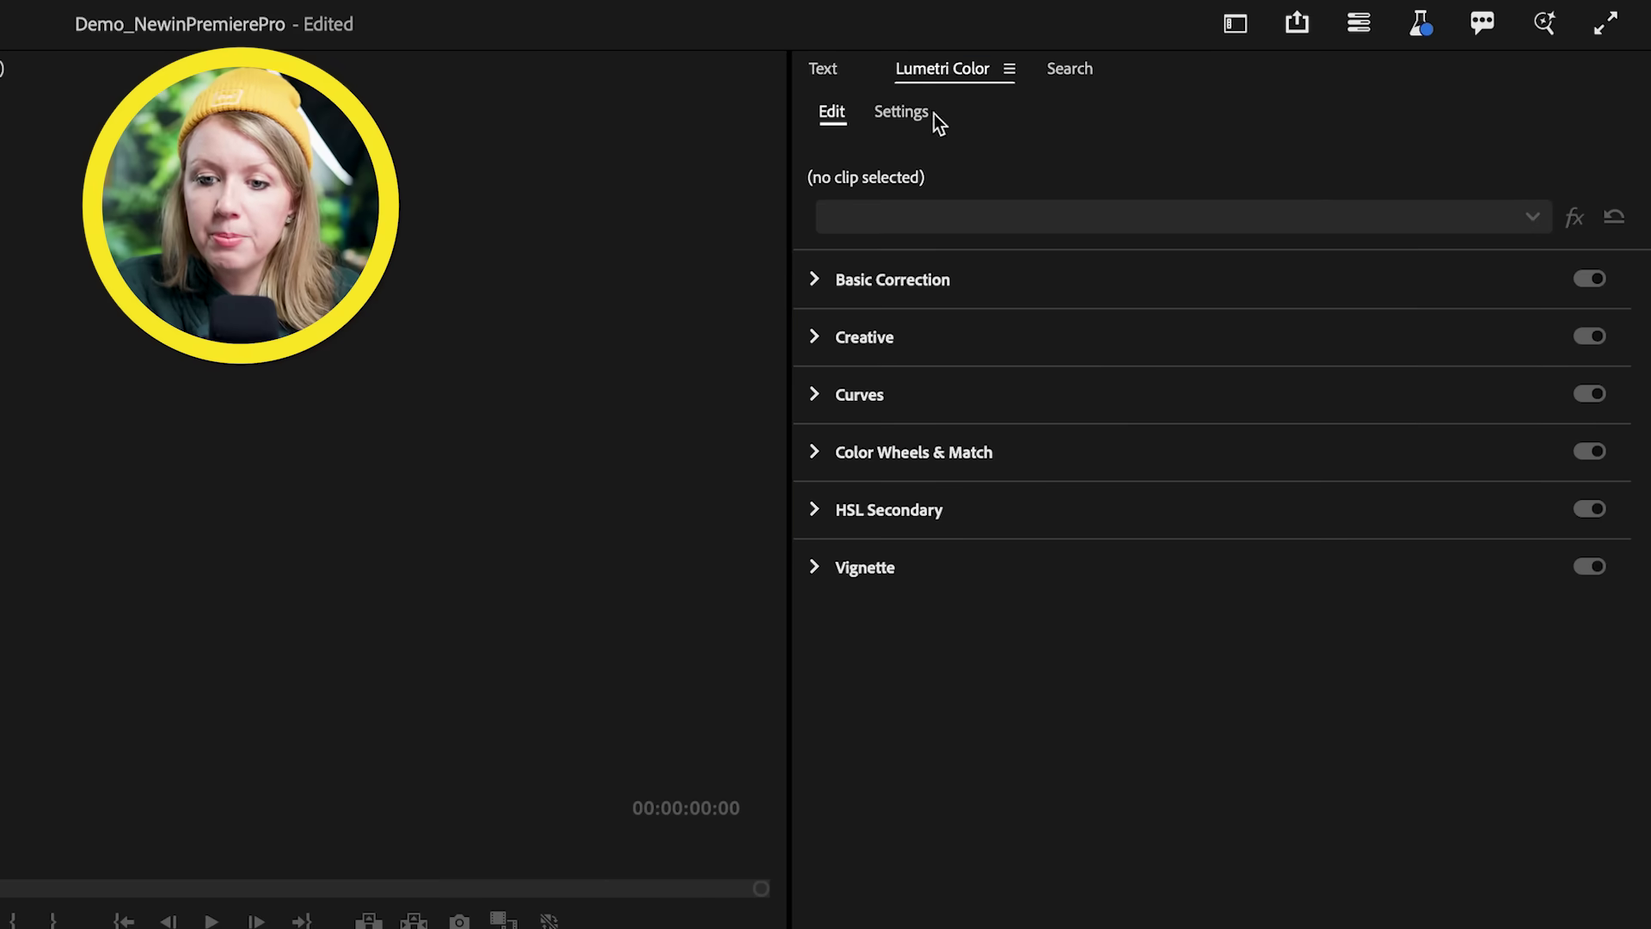
left_click(931, 71)
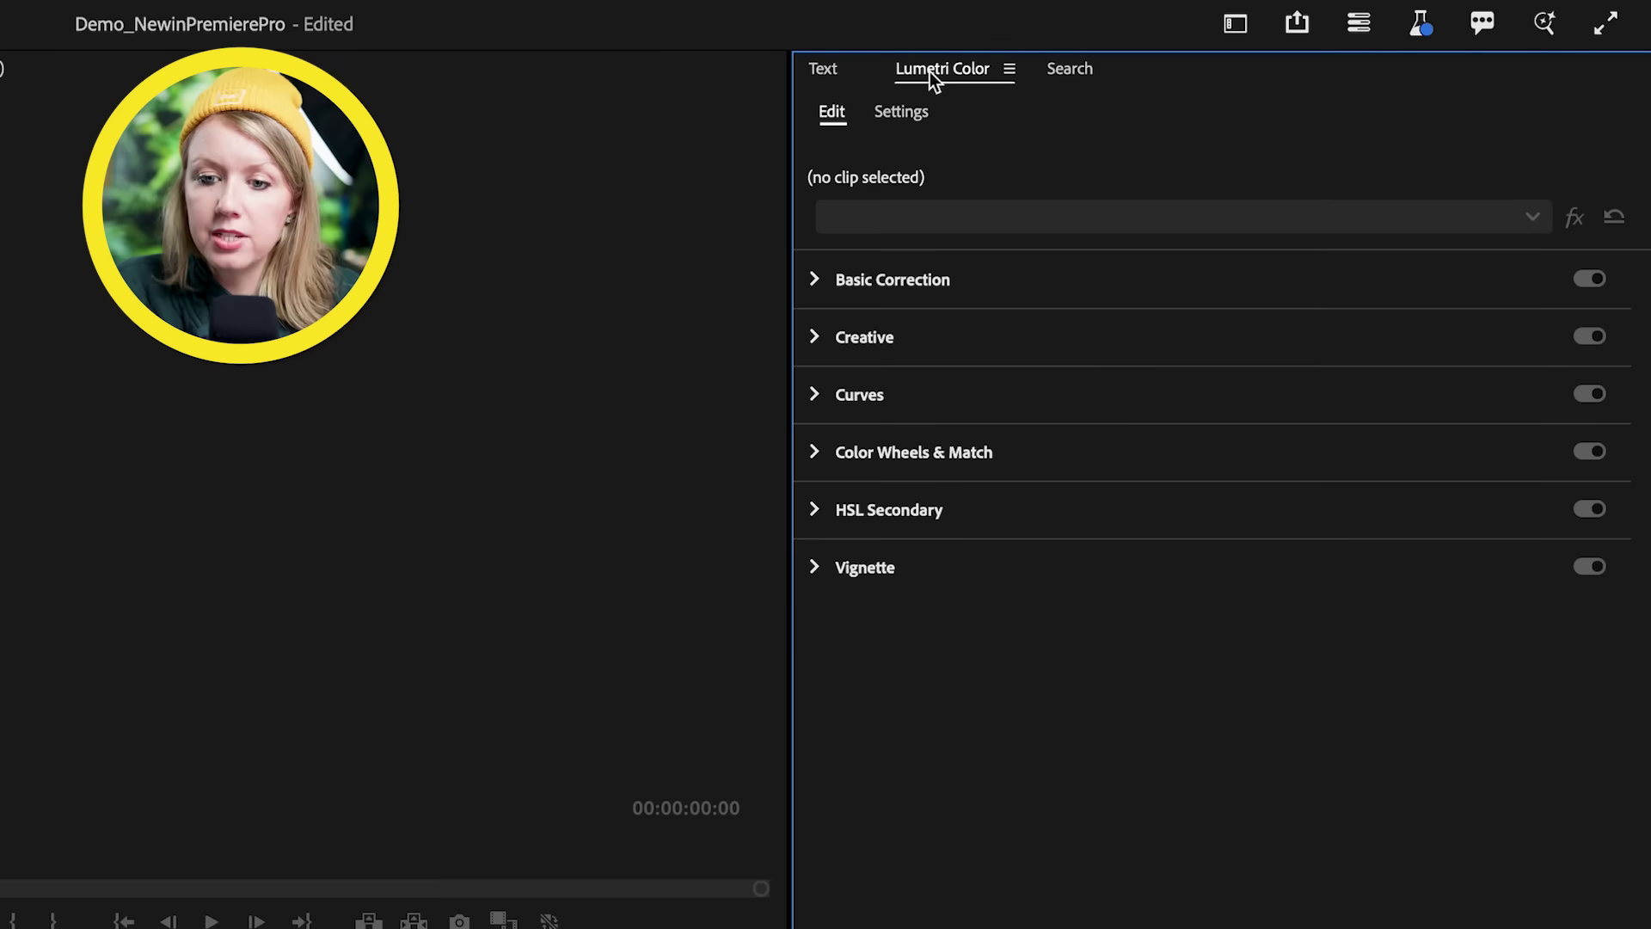
left_click(903, 114)
left_click(815, 231)
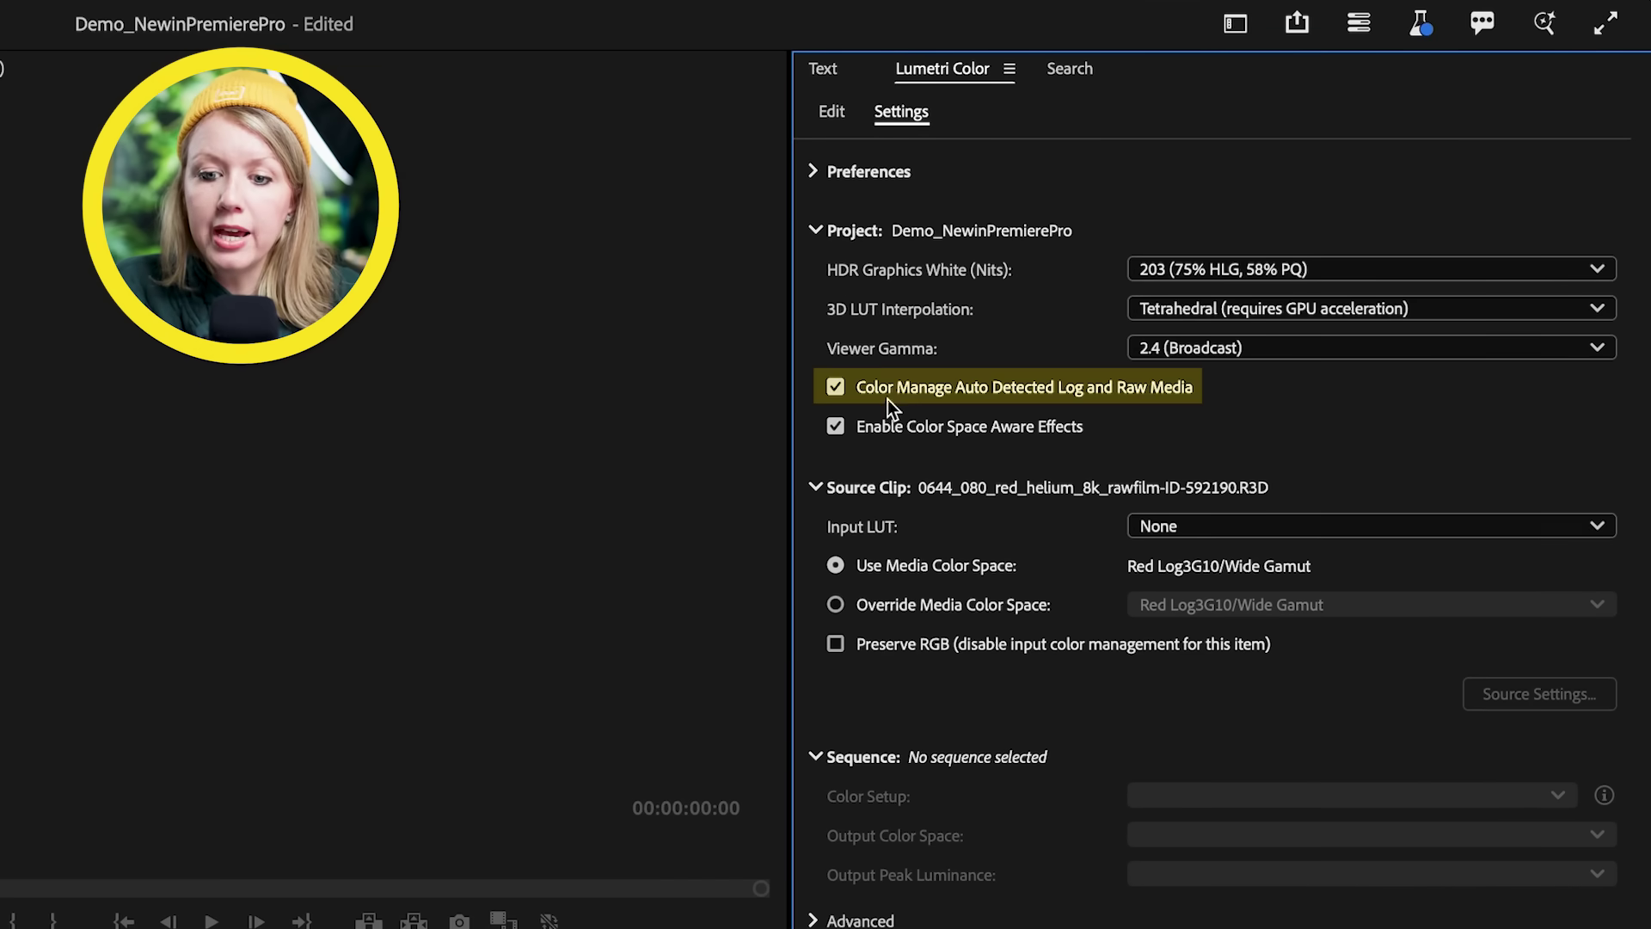
mouse_move(972, 395)
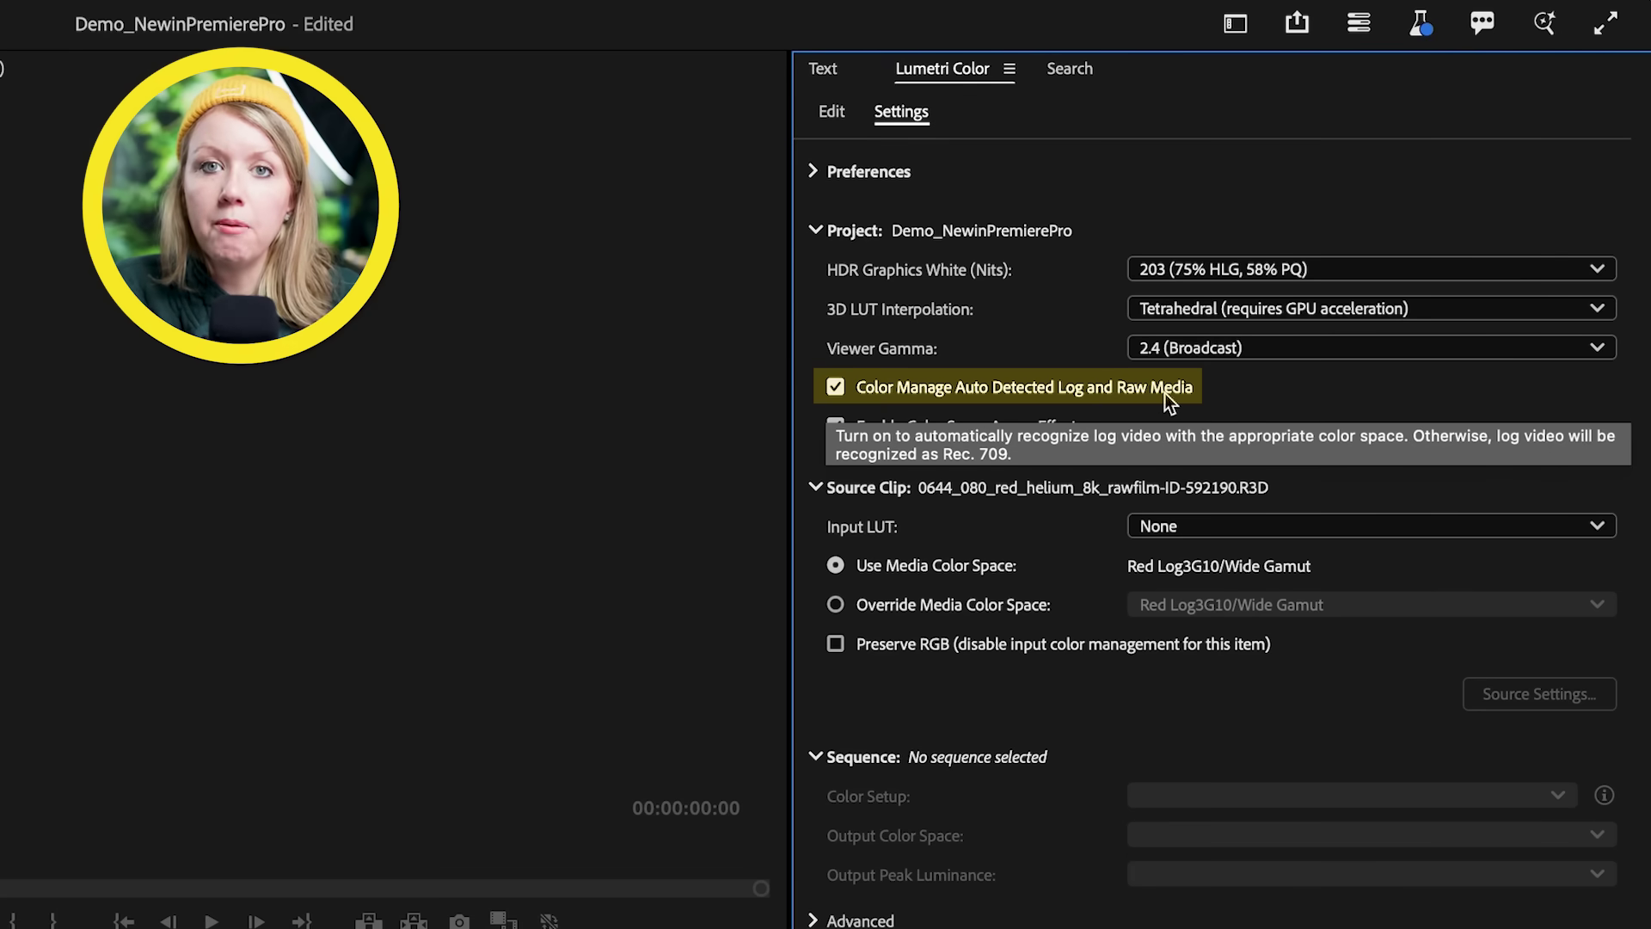
left_click(835, 387)
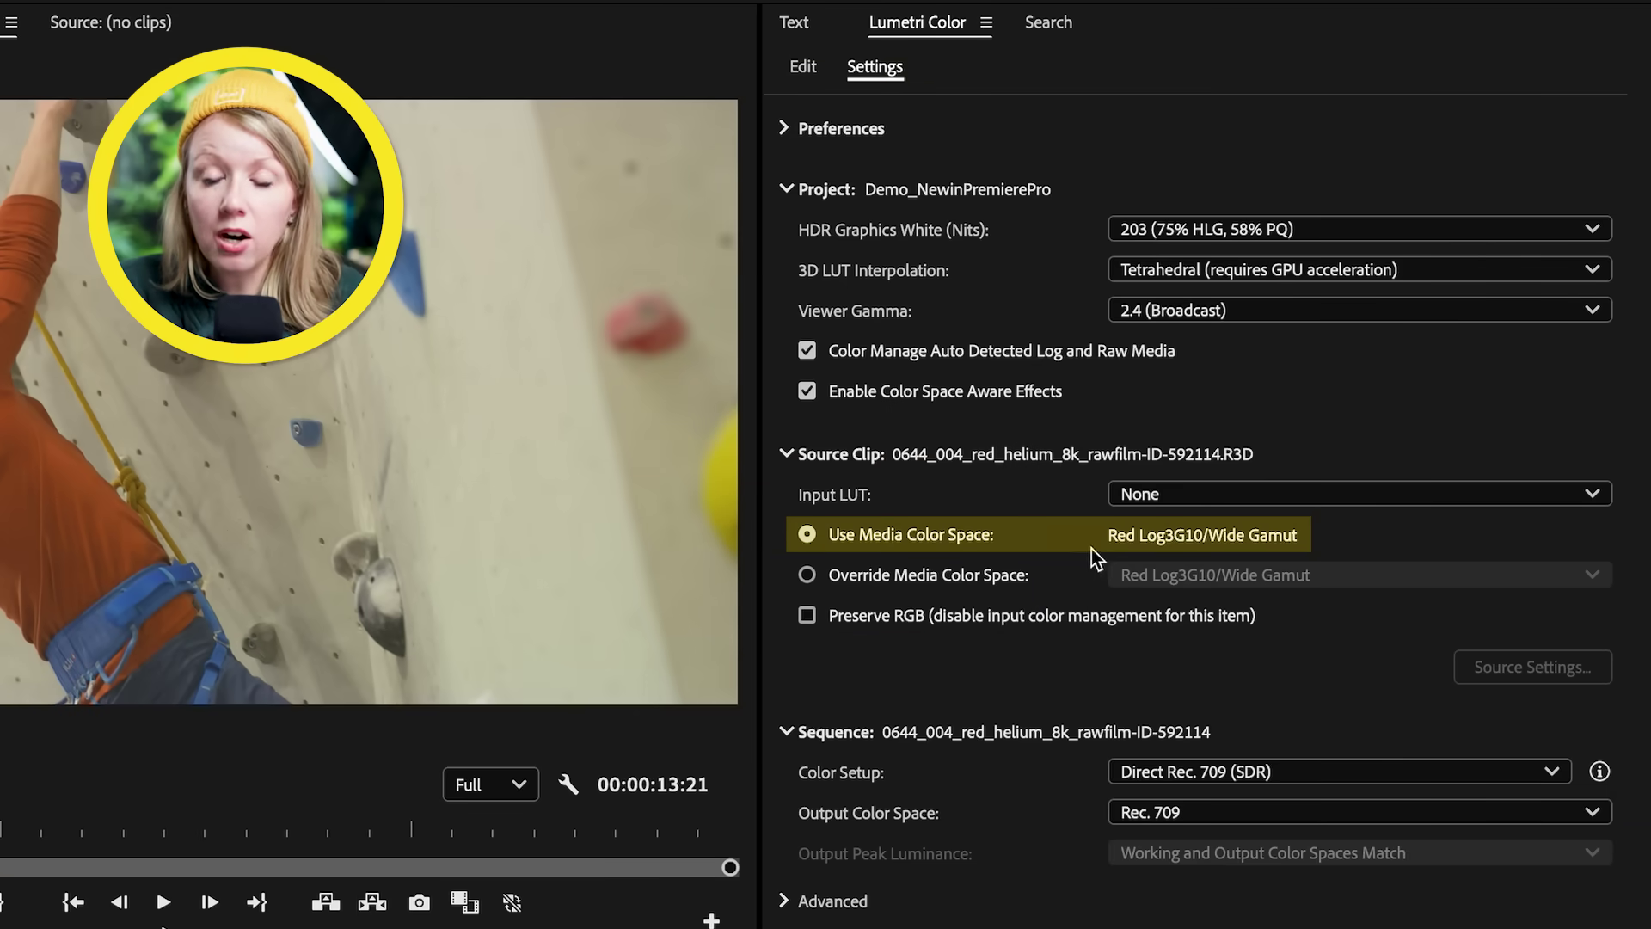
Leave the clip's input LUT at None and view the sequence Color Setup options.
left_click(1152, 493)
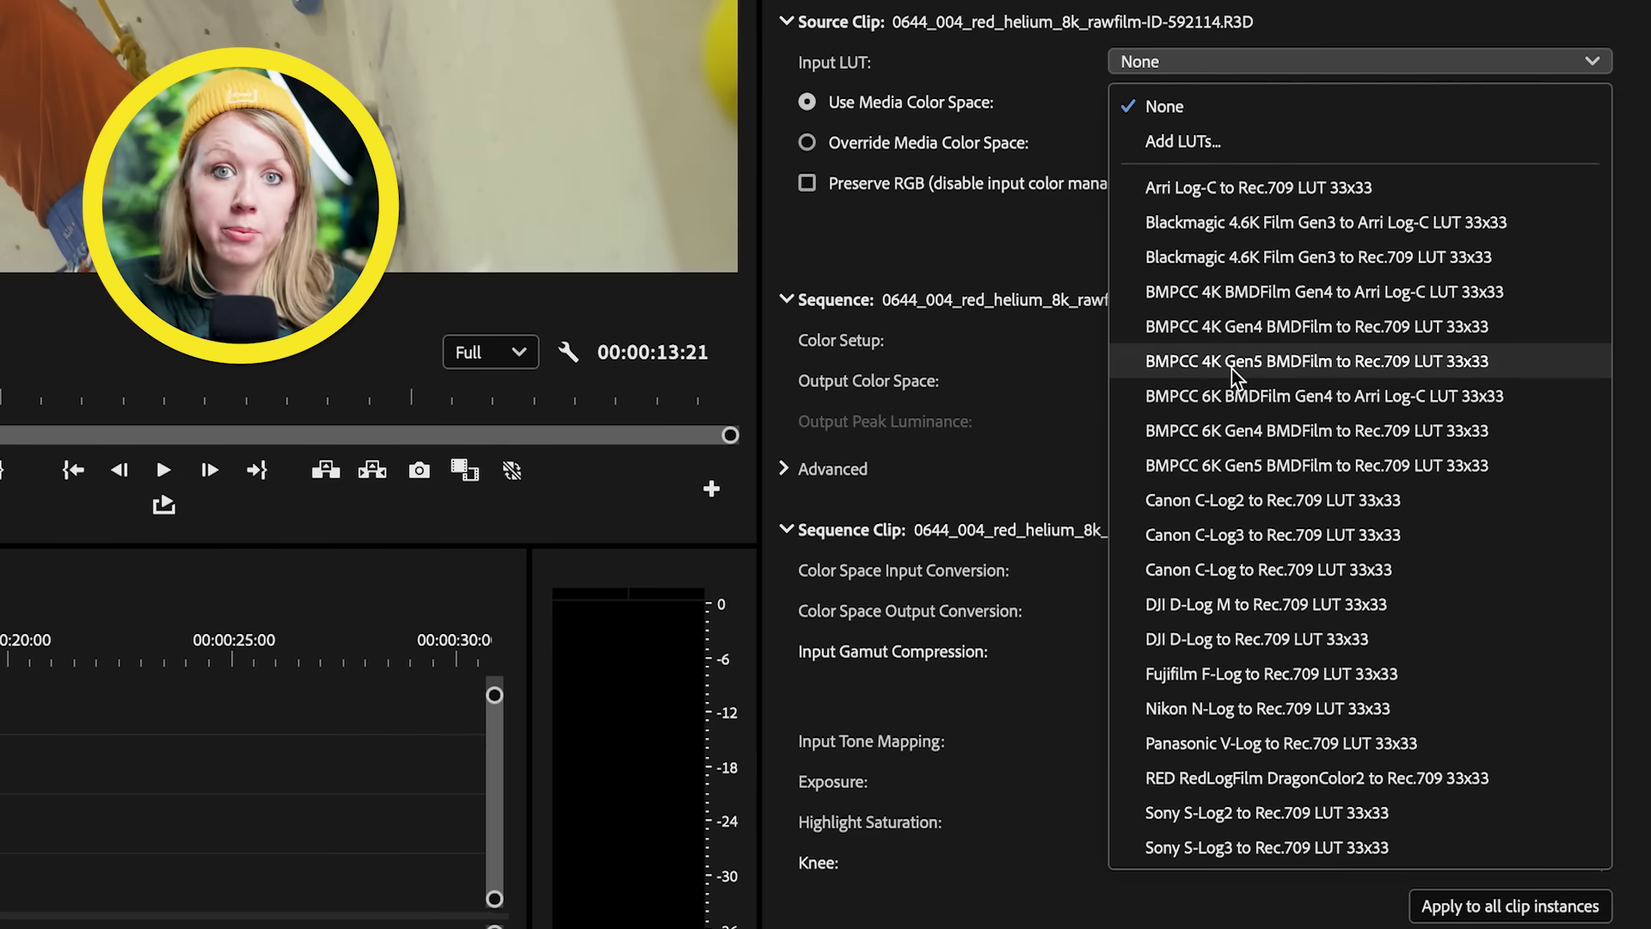
left_click(1298, 19)
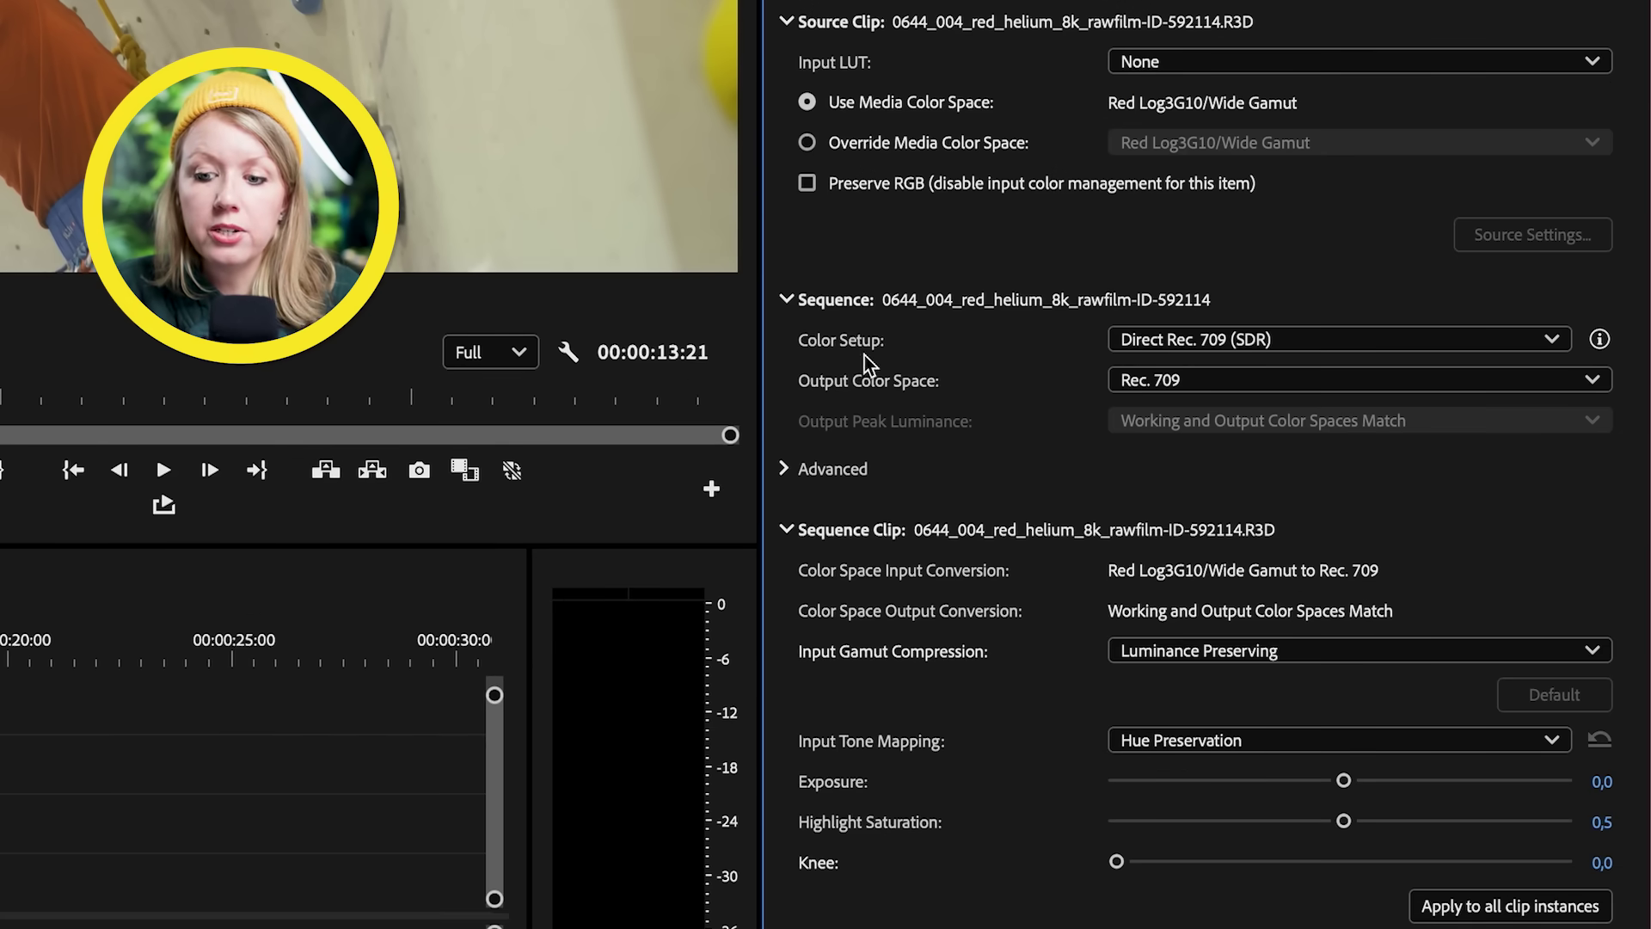
left_click(1552, 341)
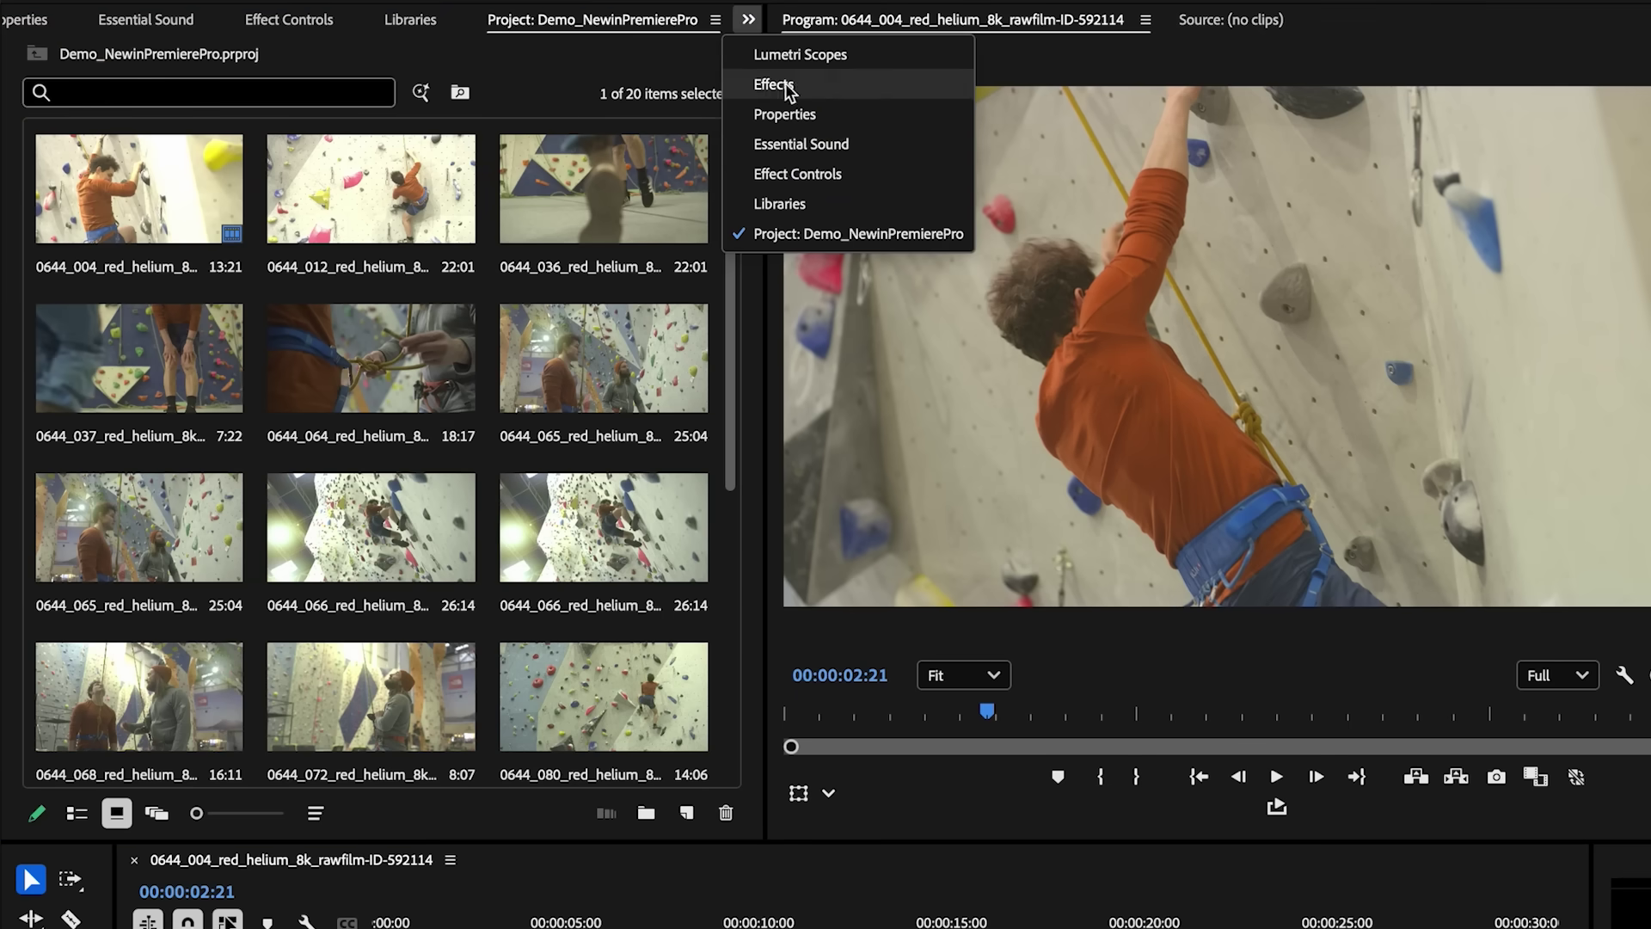
Show the waveform scope and build an S-shaped RGB master curve with lowered shadows and lifted highlights.
left_click(781, 58)
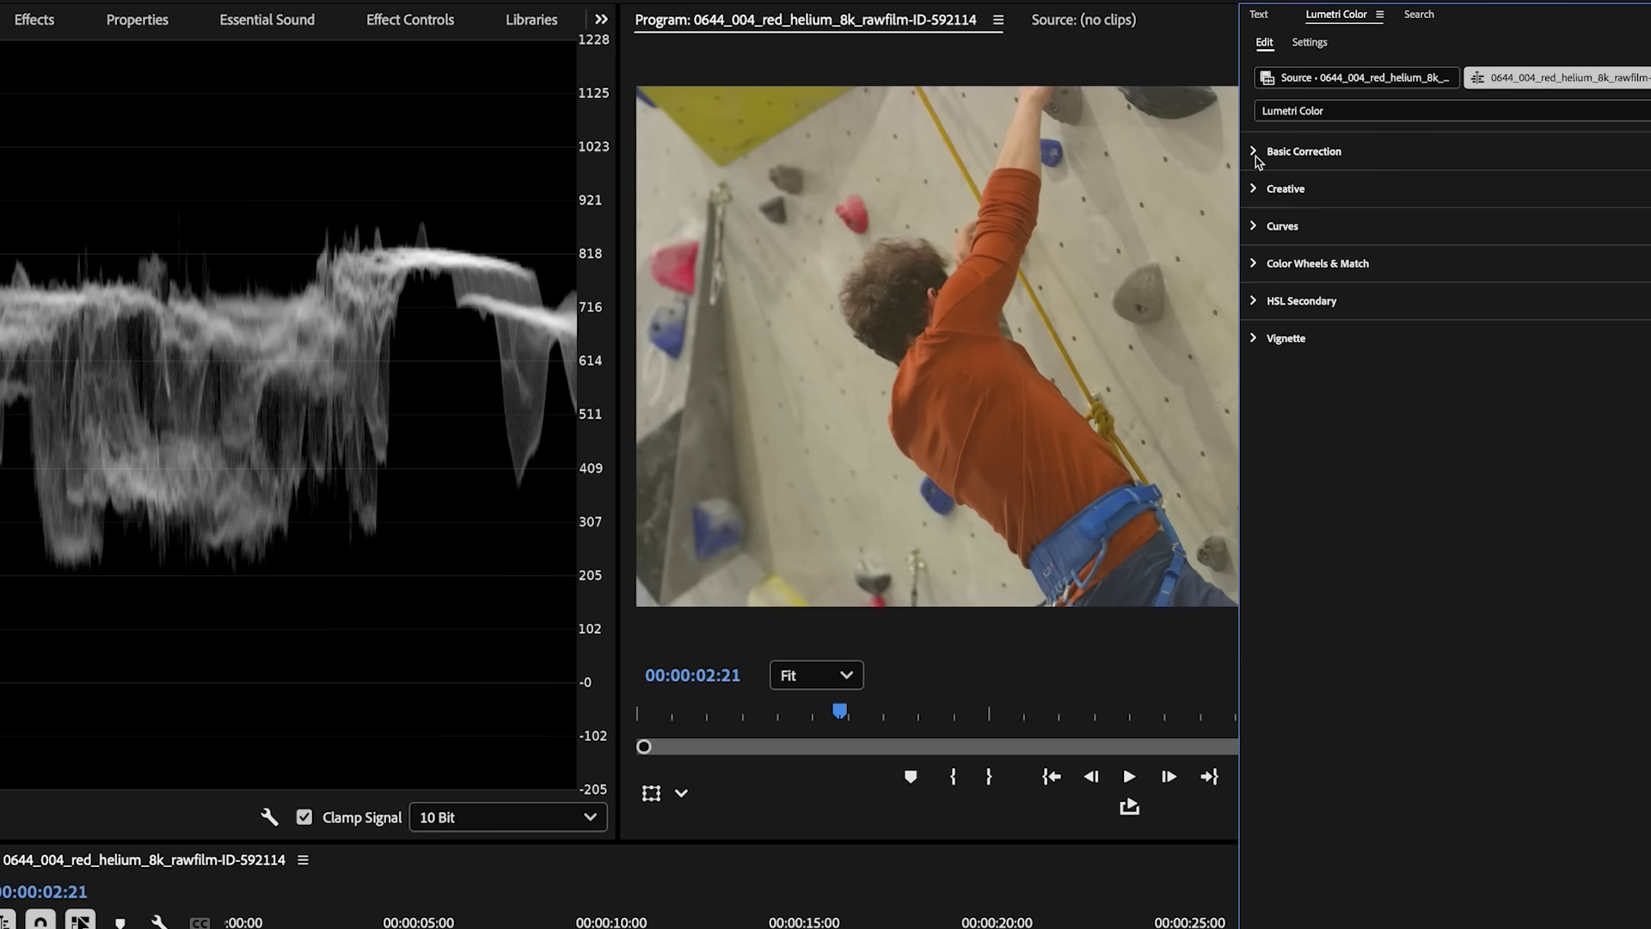
left_click(1254, 152)
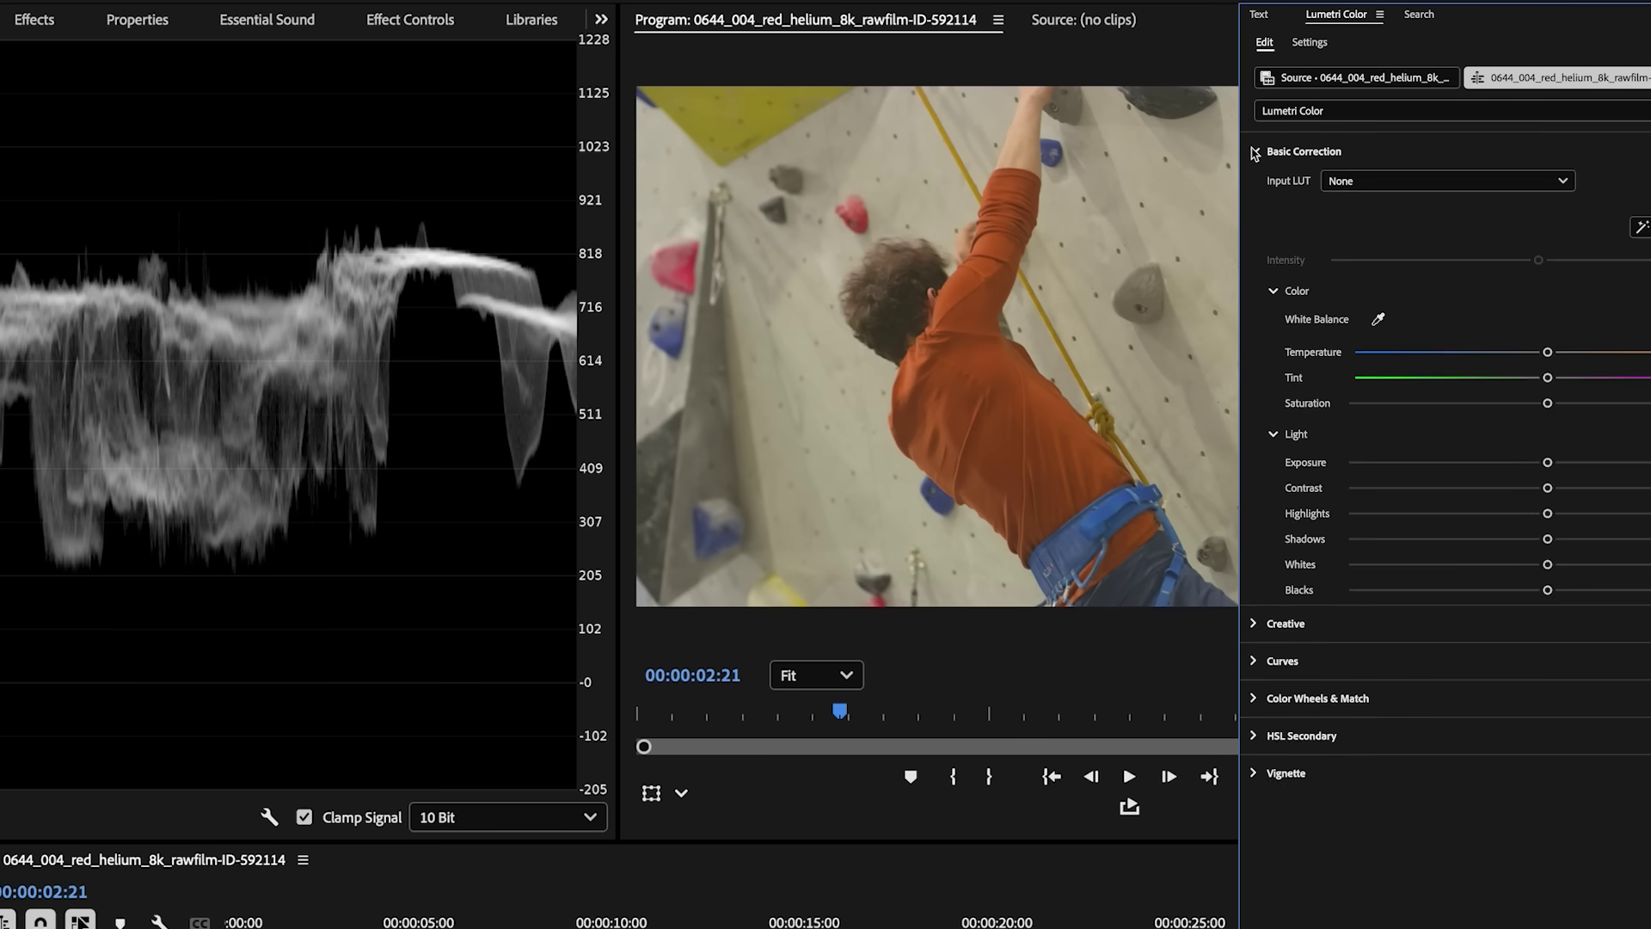
left_click(1254, 152)
left_click(1255, 229)
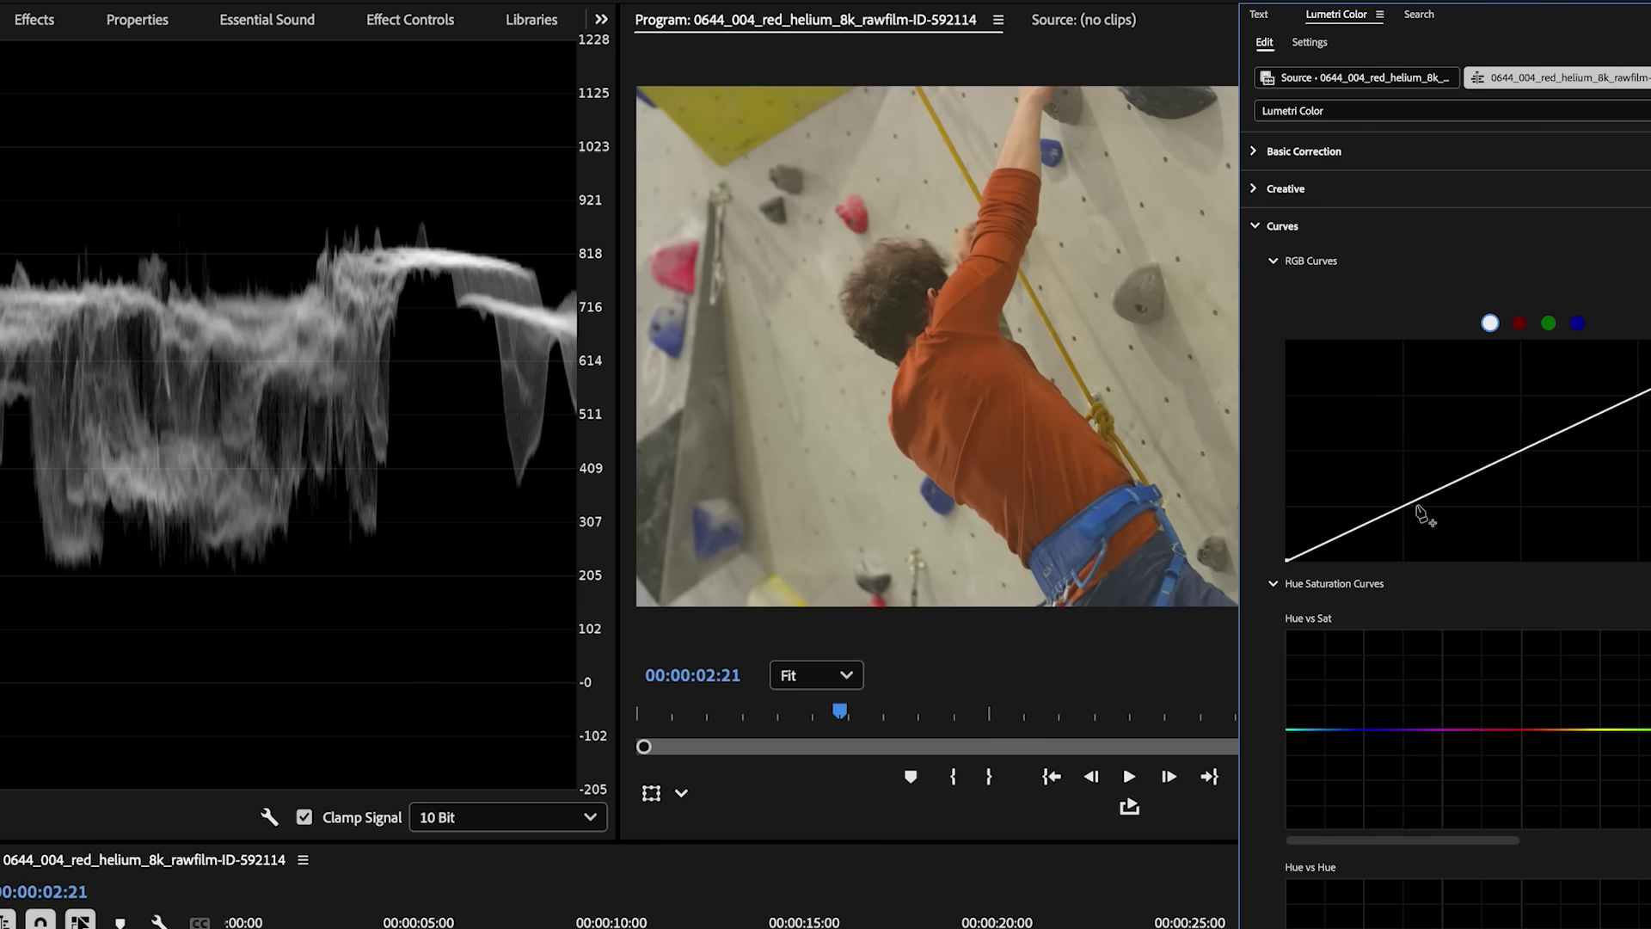
left_click_drag(1406, 507, 1408, 517)
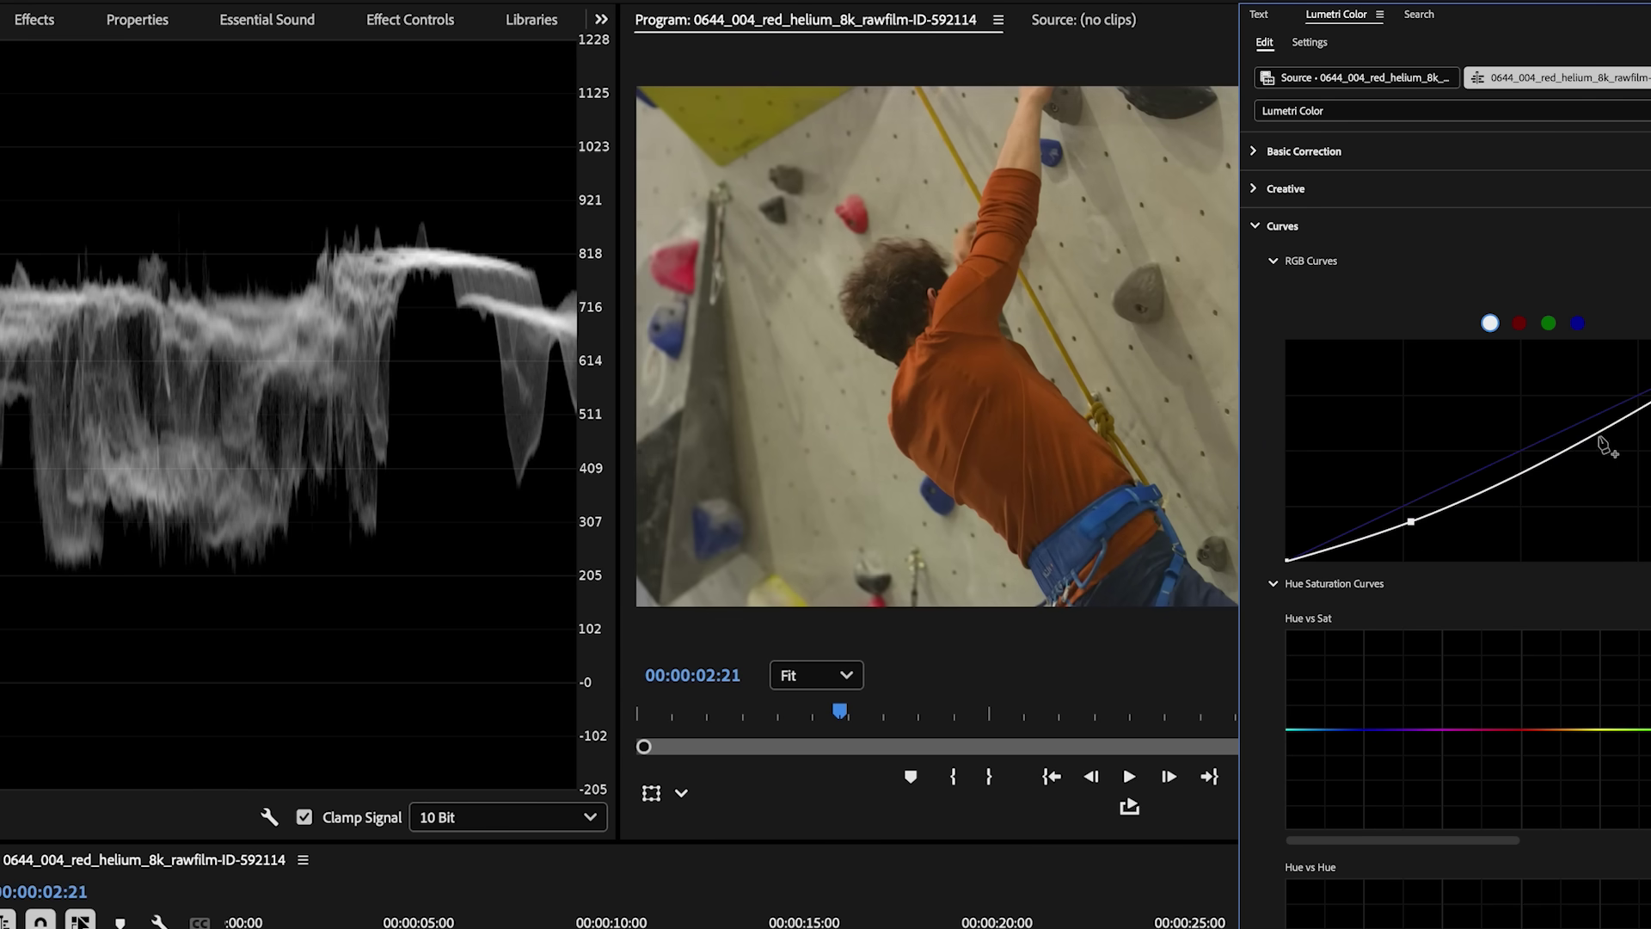
left_click_drag(1605, 446, 1583, 403)
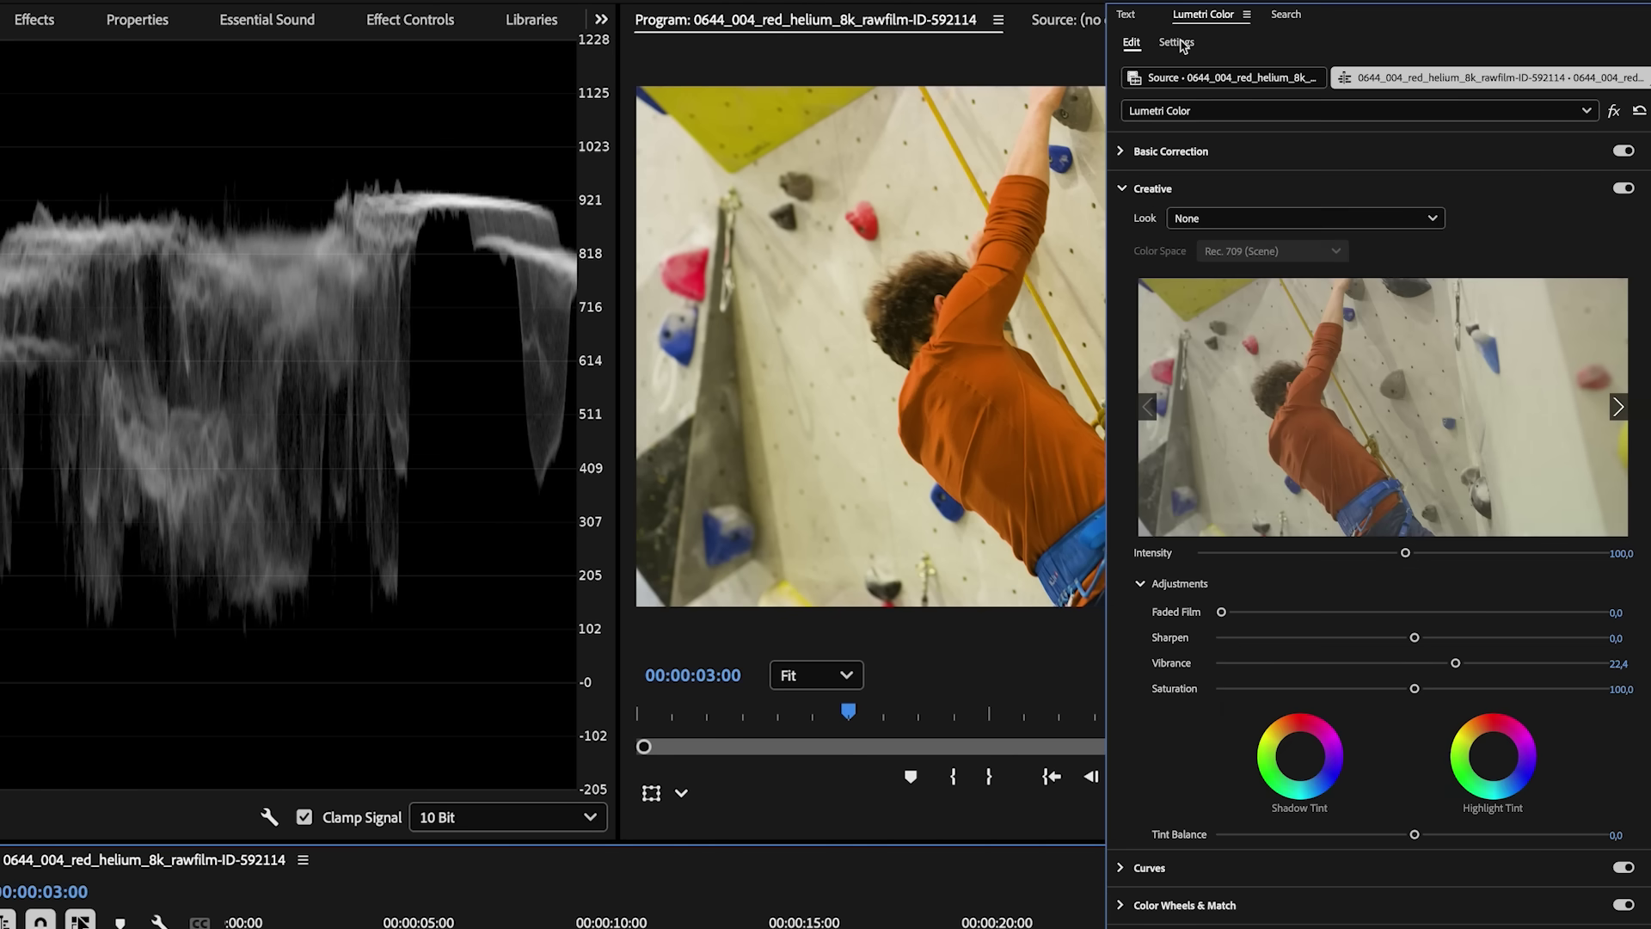
Set the sequence Color Setup to Wide Gamut (Tone Mapped) in Lumetri Settings.
left_click(1177, 43)
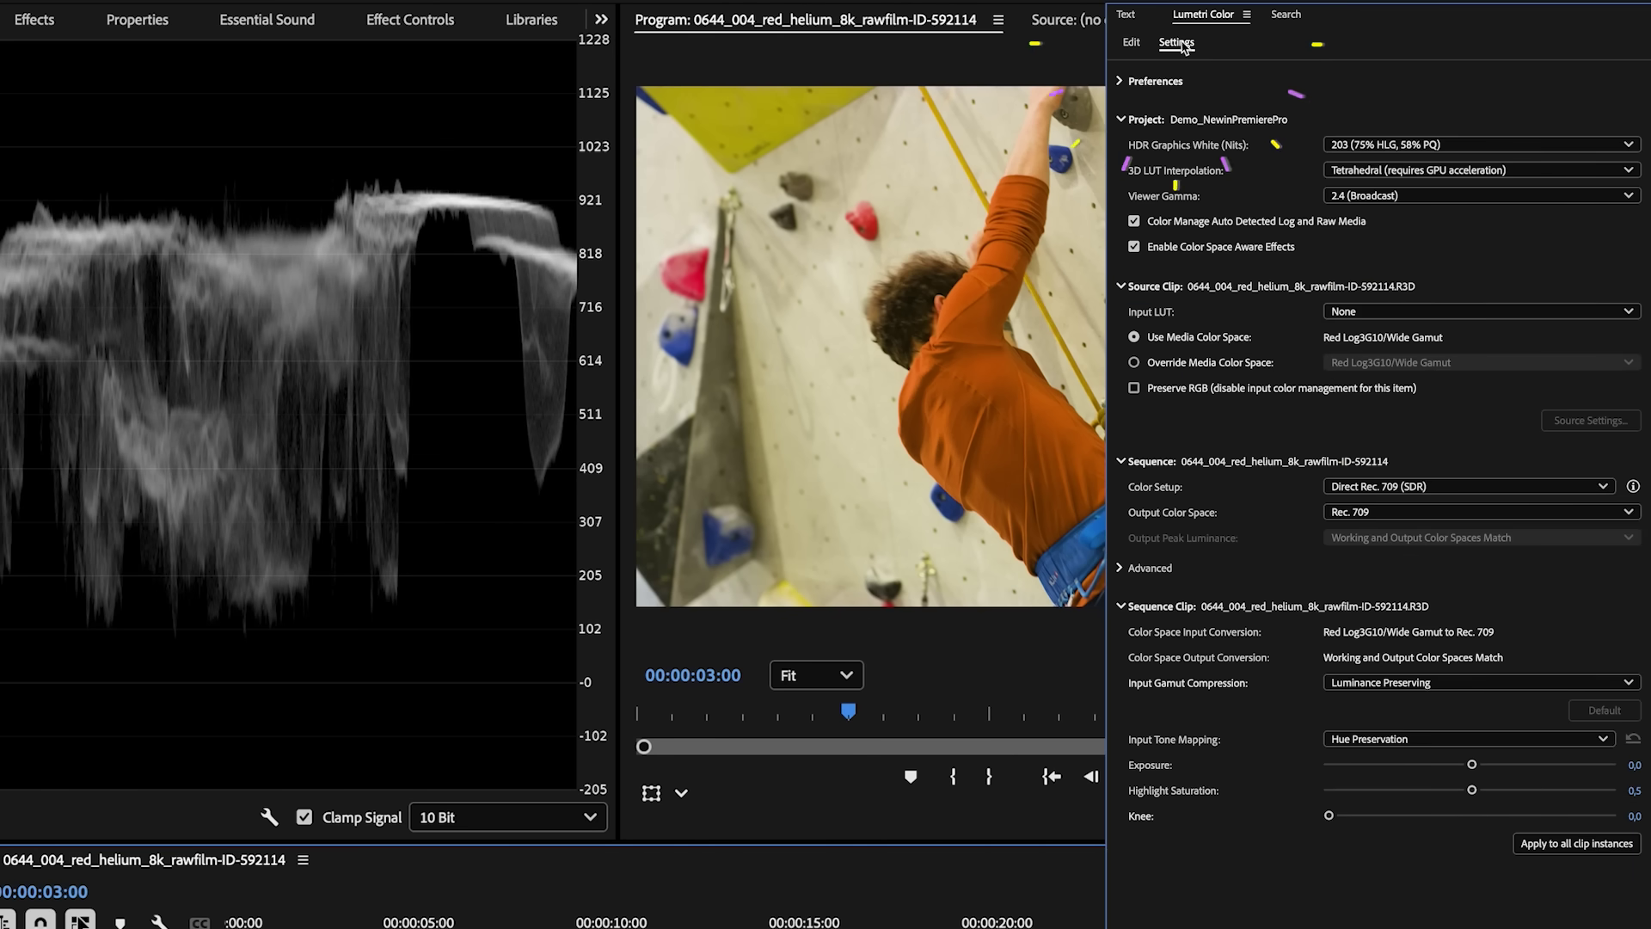
left_click(1441, 487)
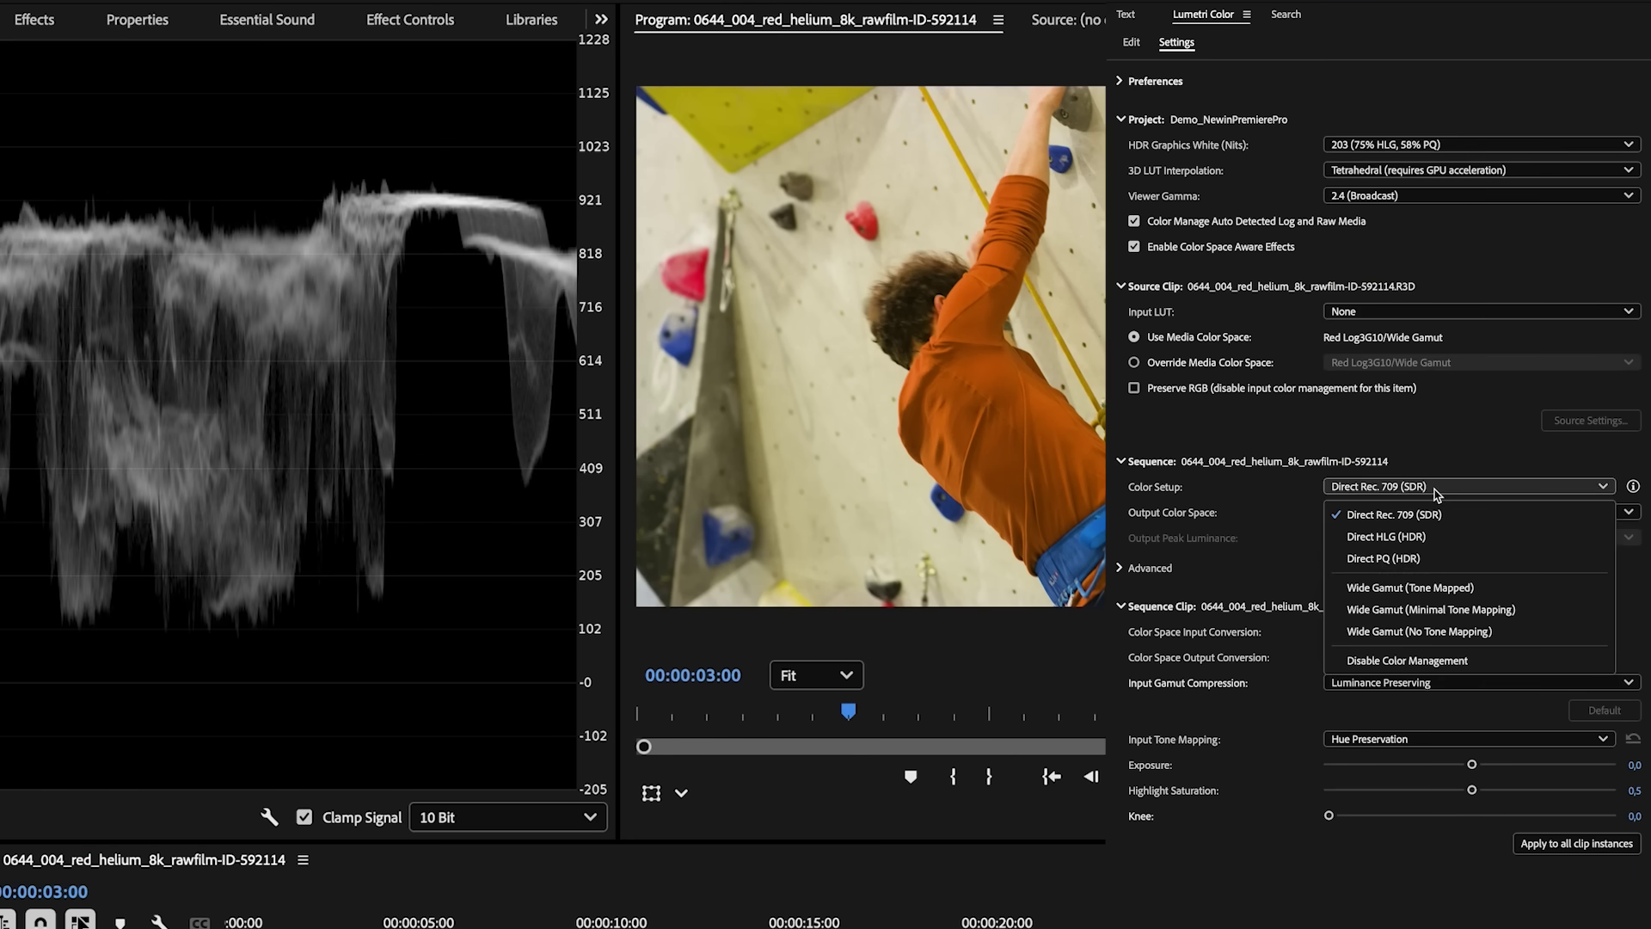
left_click(1427, 588)
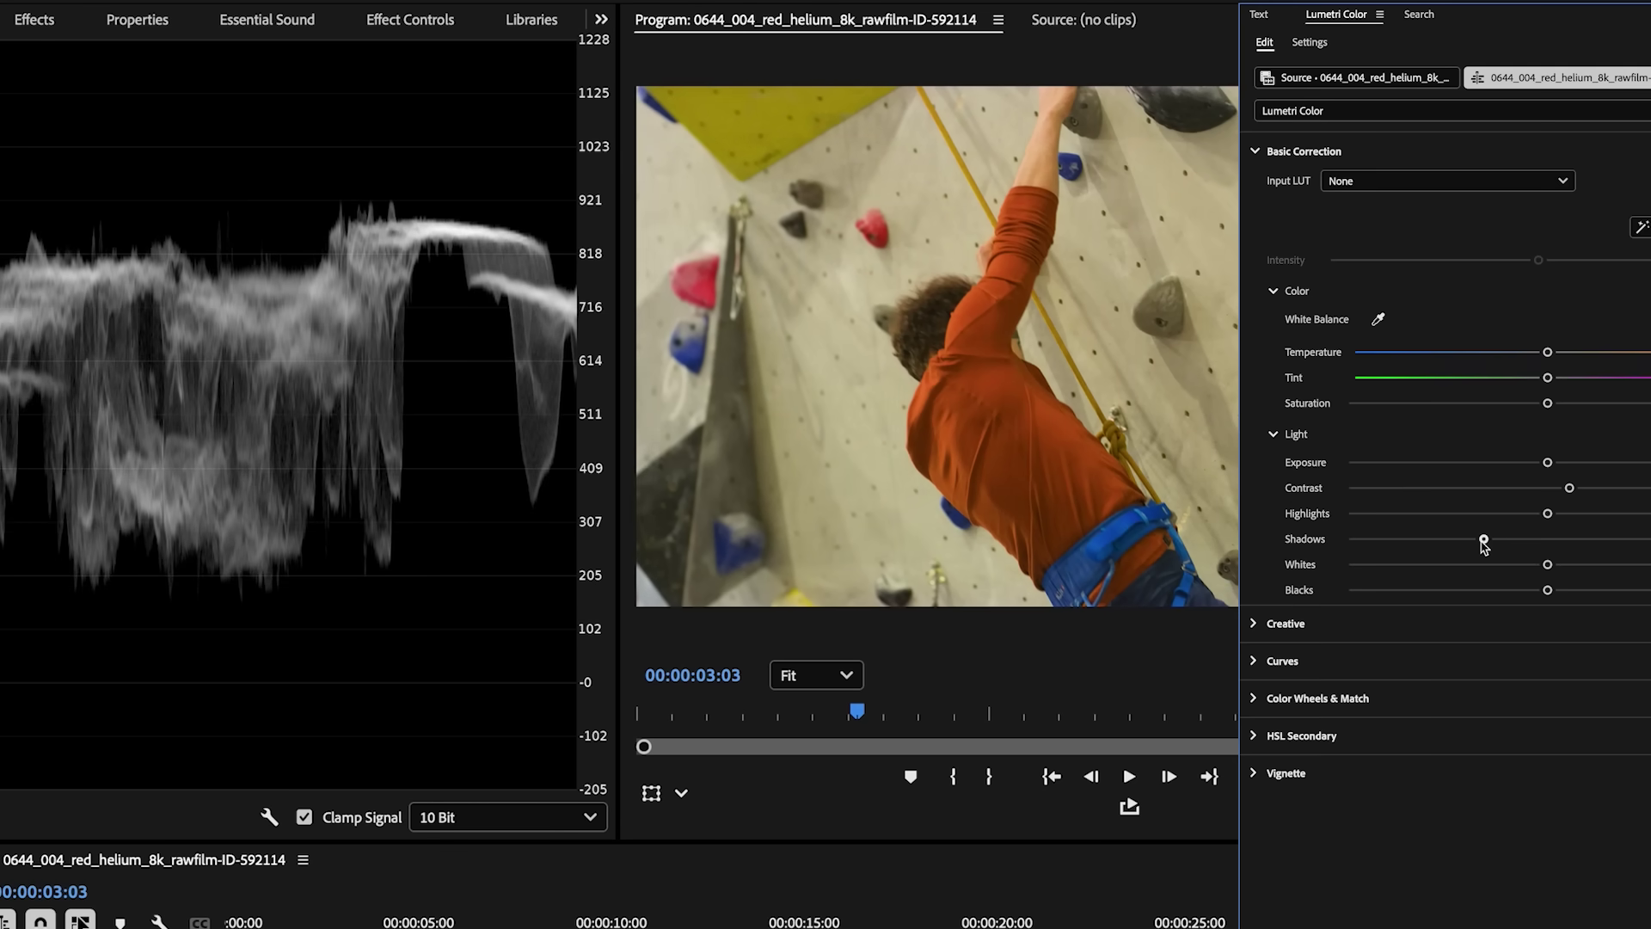
Fine-tune the Whites slider, then scrub from 00:00:05:02 to 00:00:05:09 to review the grade.
left_click(1555, 566)
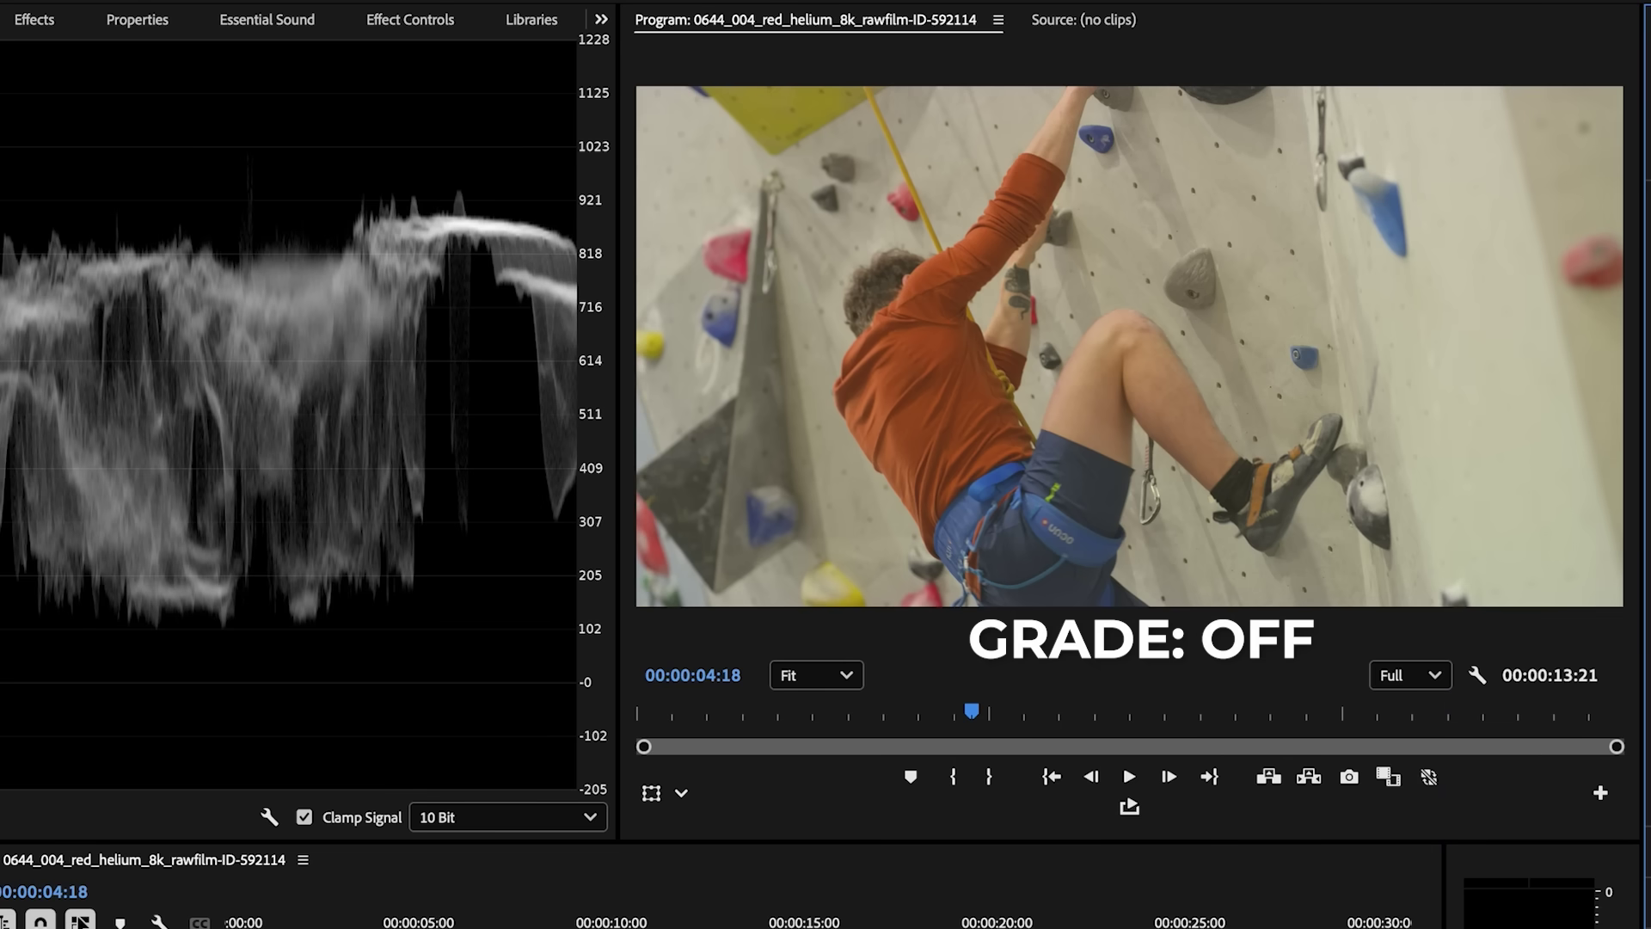
left_click(424, 919)
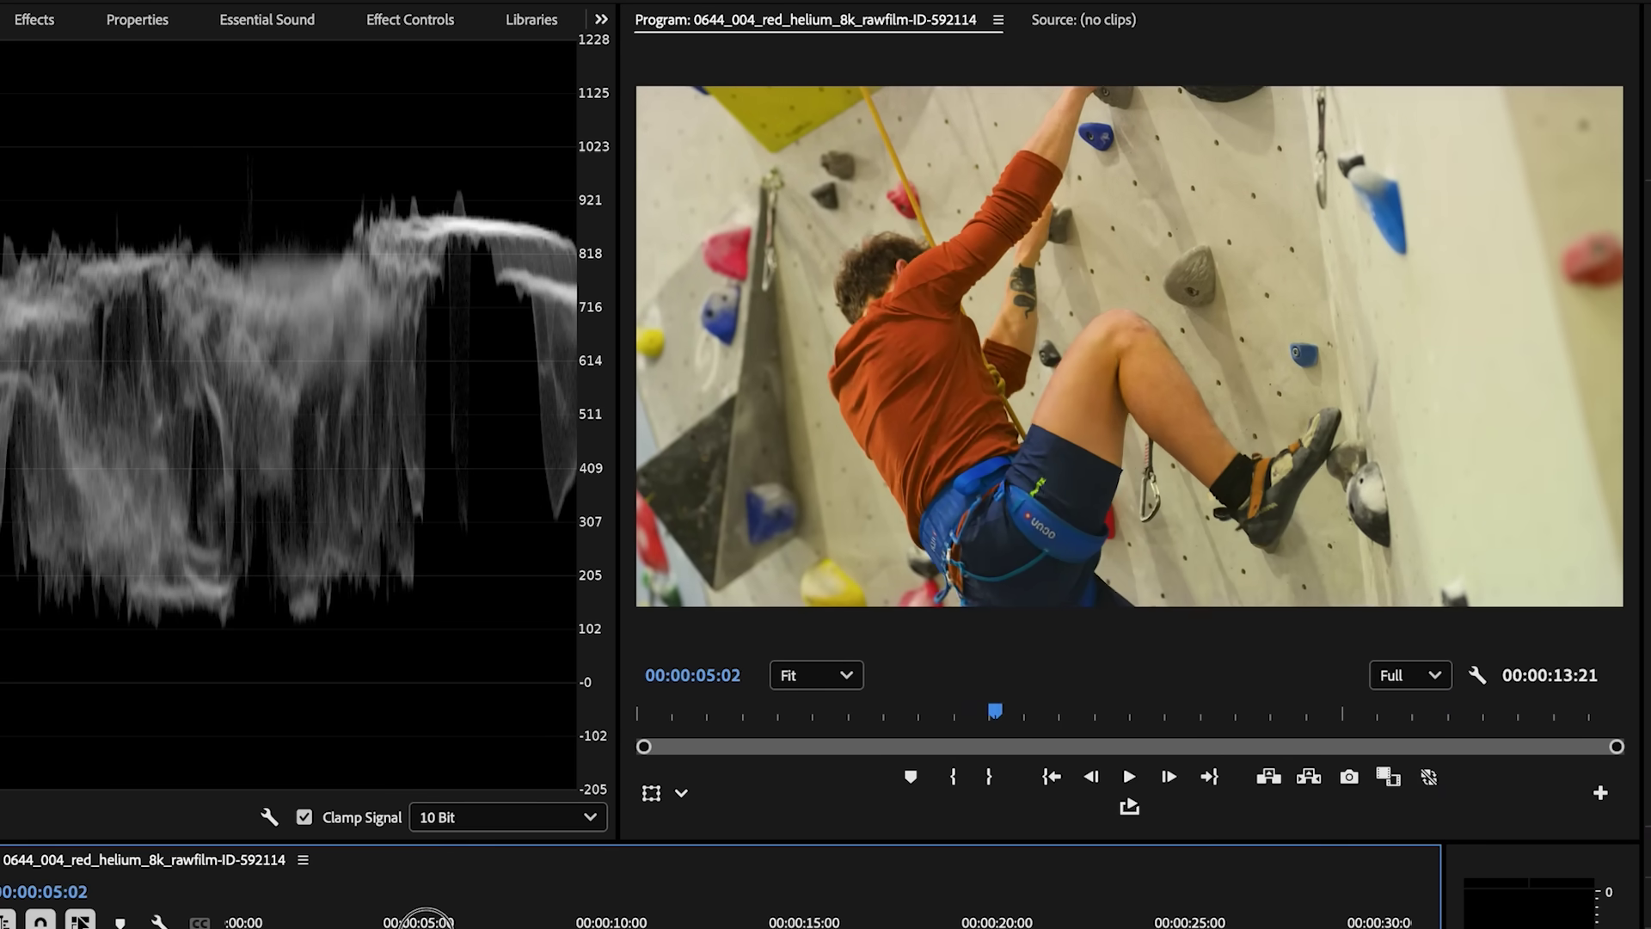
left_click_drag(424, 918, 435, 918)
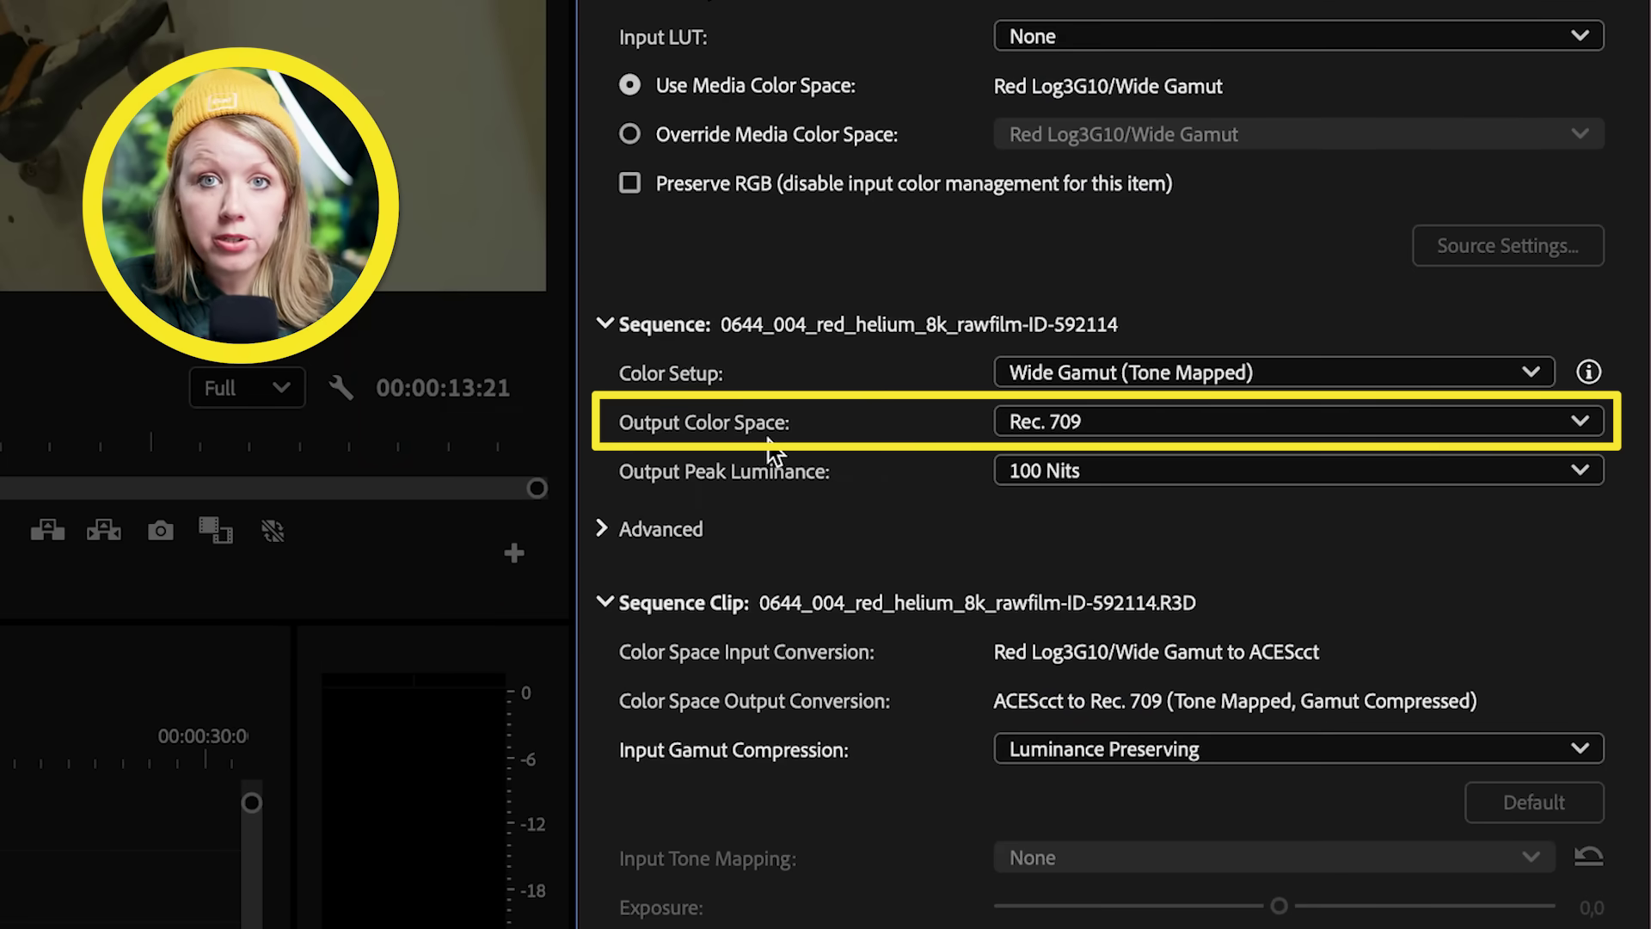
left_click(1154, 420)
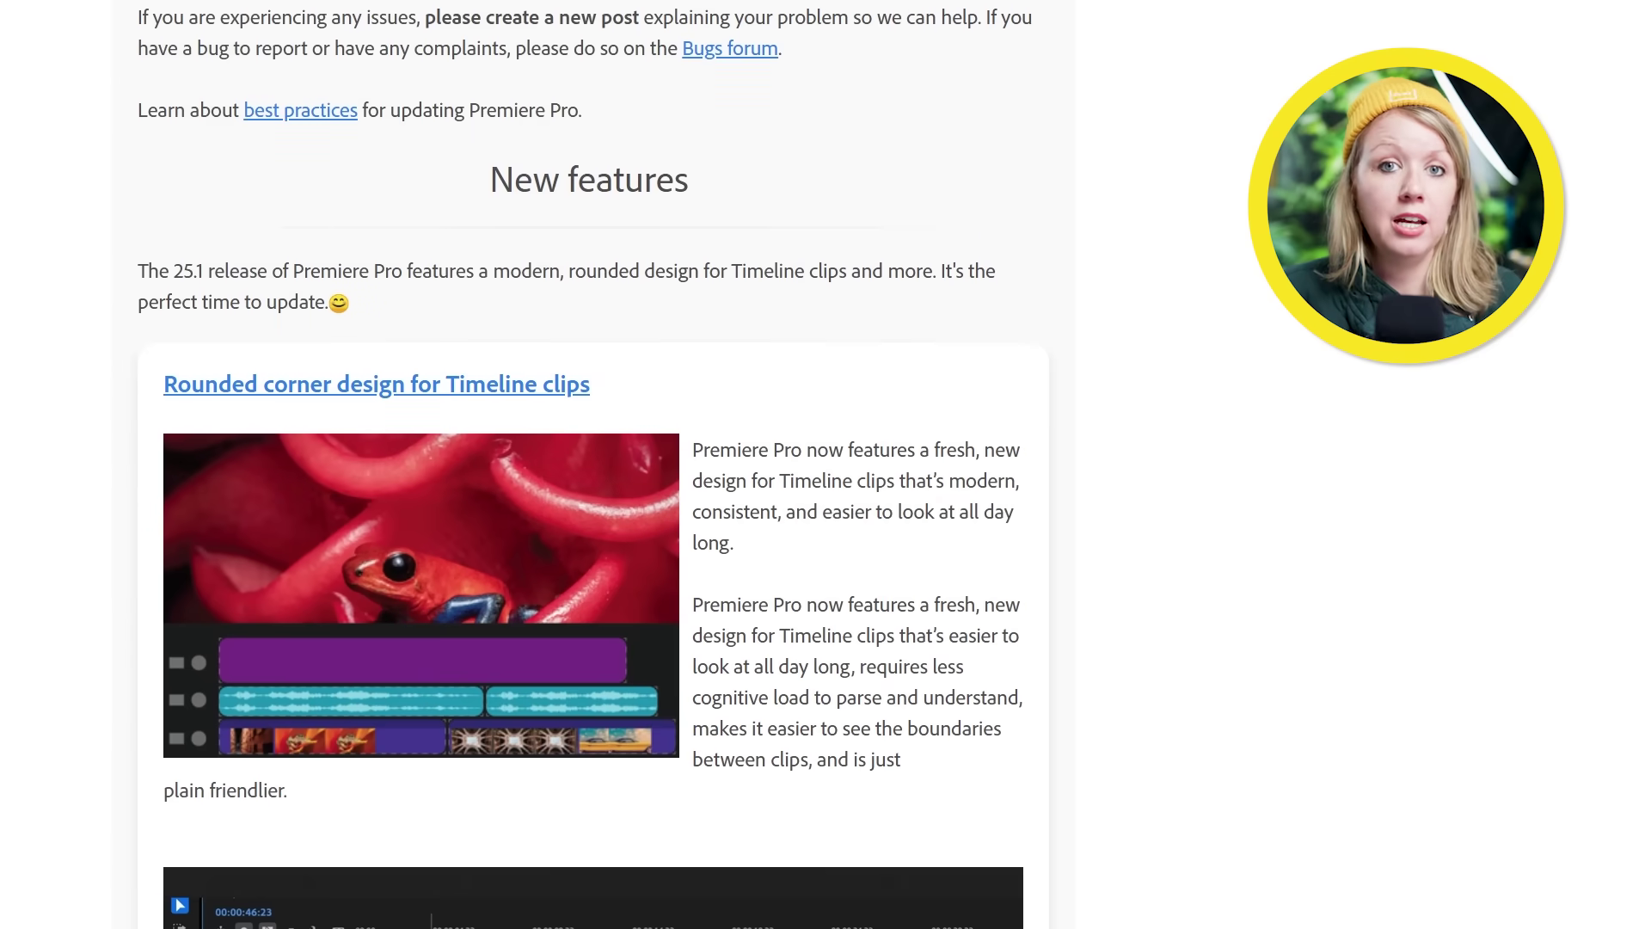
Scroll the Premiere Pro 25.1 article down to the Enhanced H.264 performance section.
scroll(978, 446, "down", 10)
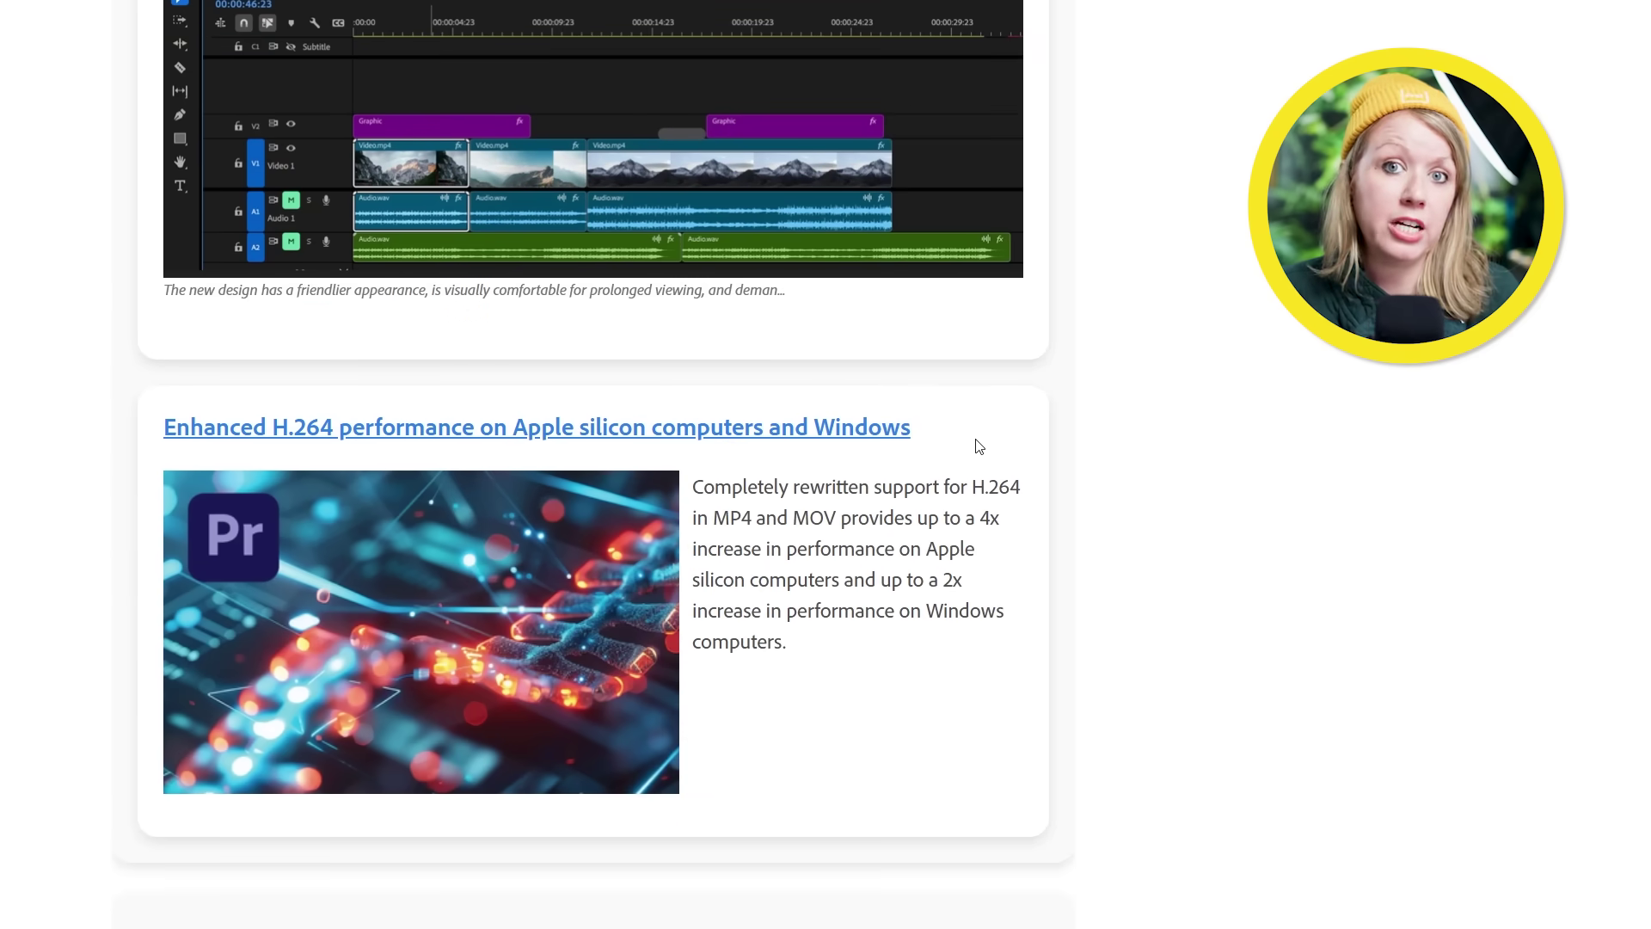